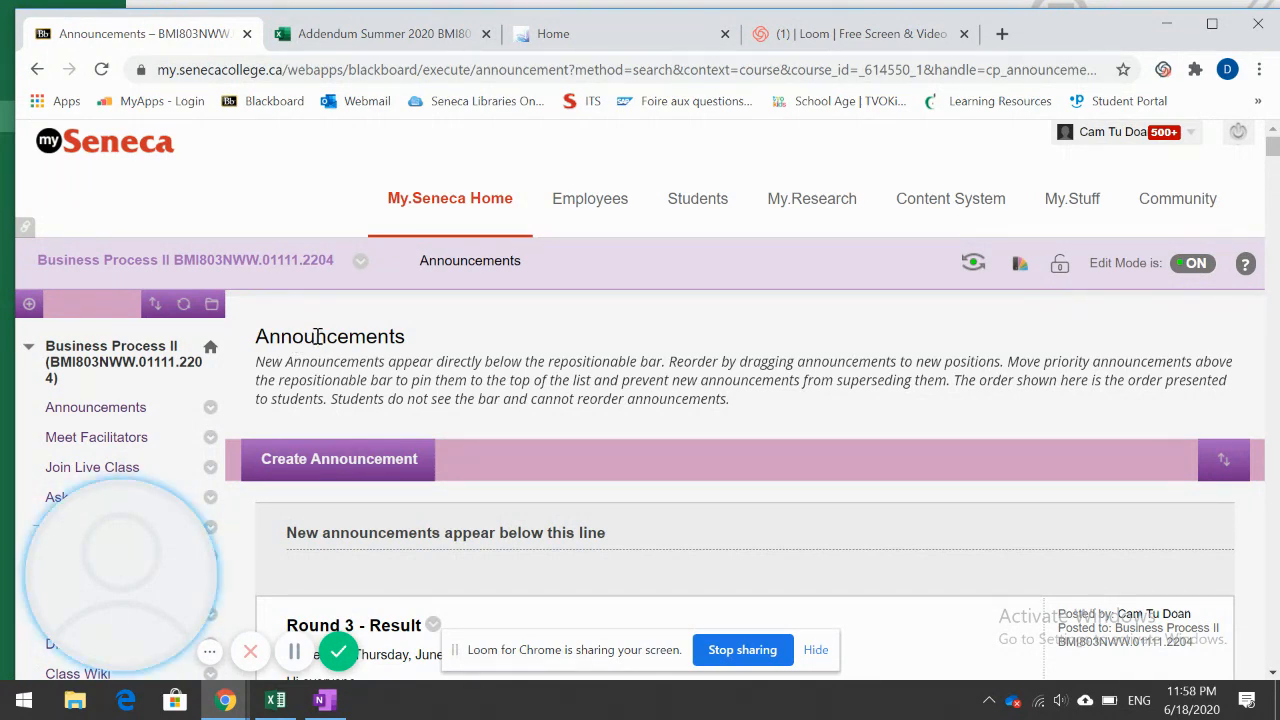
# Step: Go via Getting started to the Outlines, Weekly Schedules / Addendum, and Books page and open the addendum file
pyautogui.scroll(-3, 318, 337)
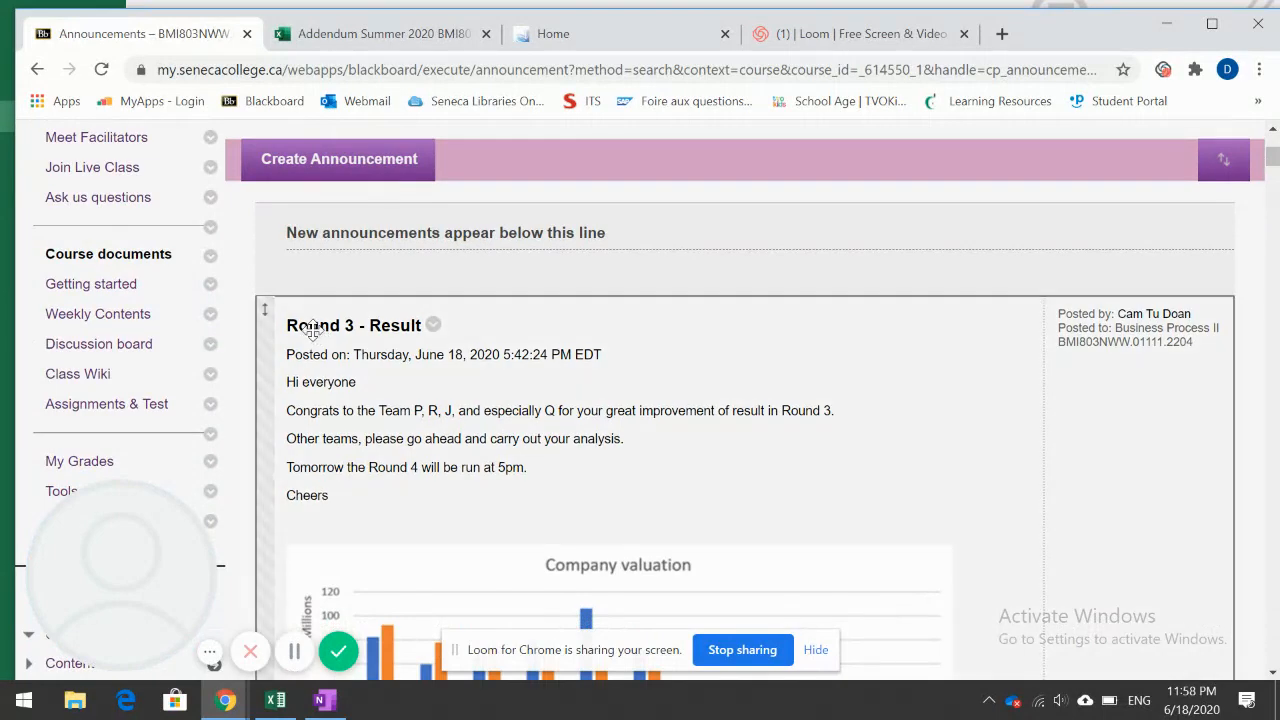
pyautogui.click(108, 285)
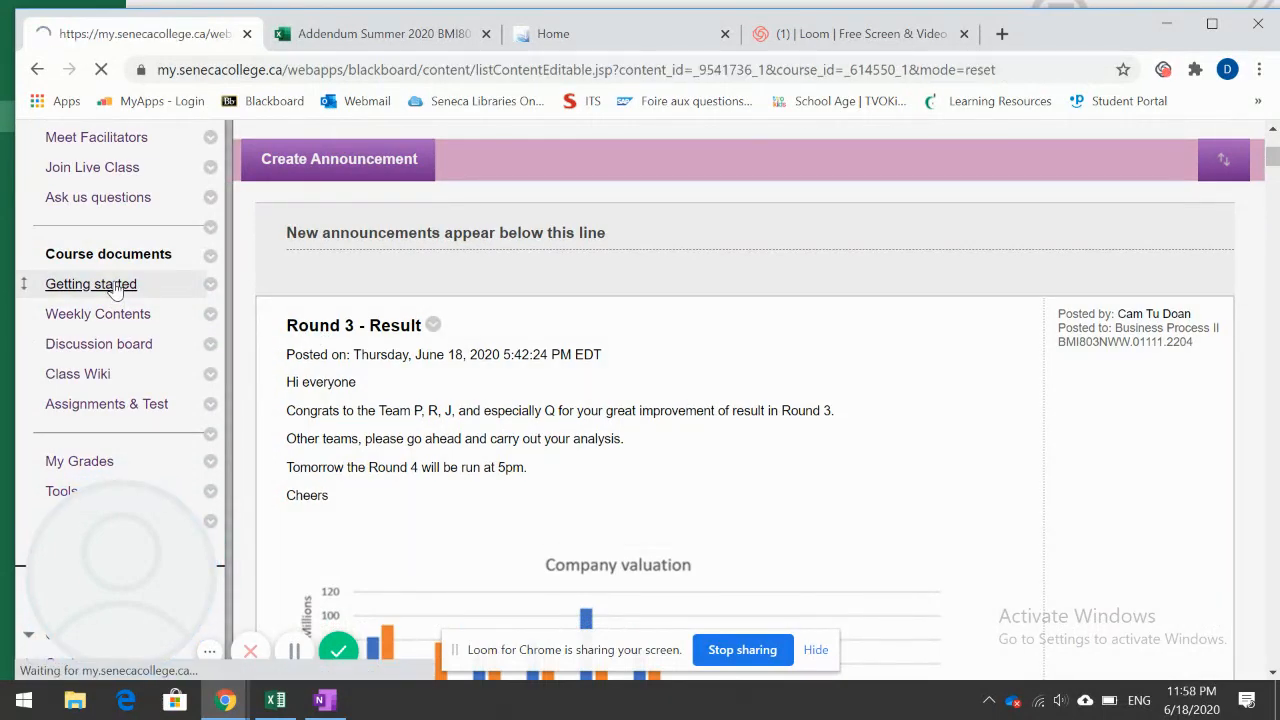
pyautogui.scroll(-5, 931, 363)
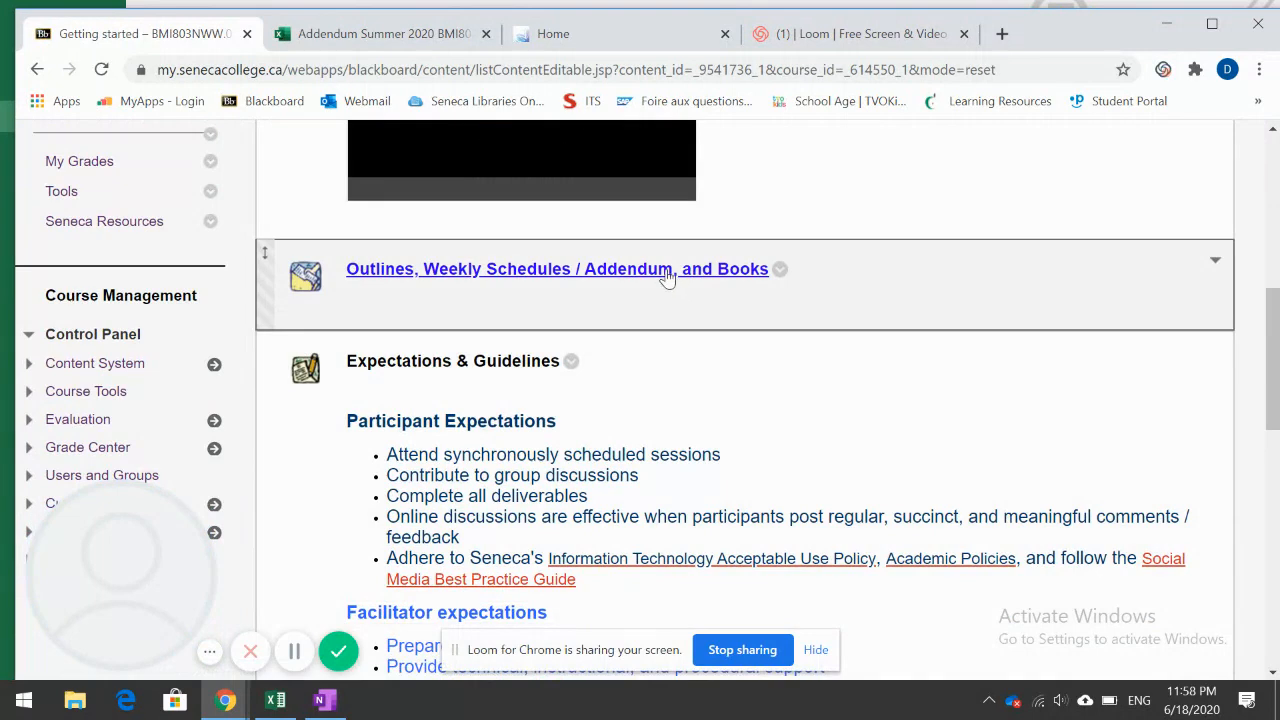
pyautogui.click(666, 272)
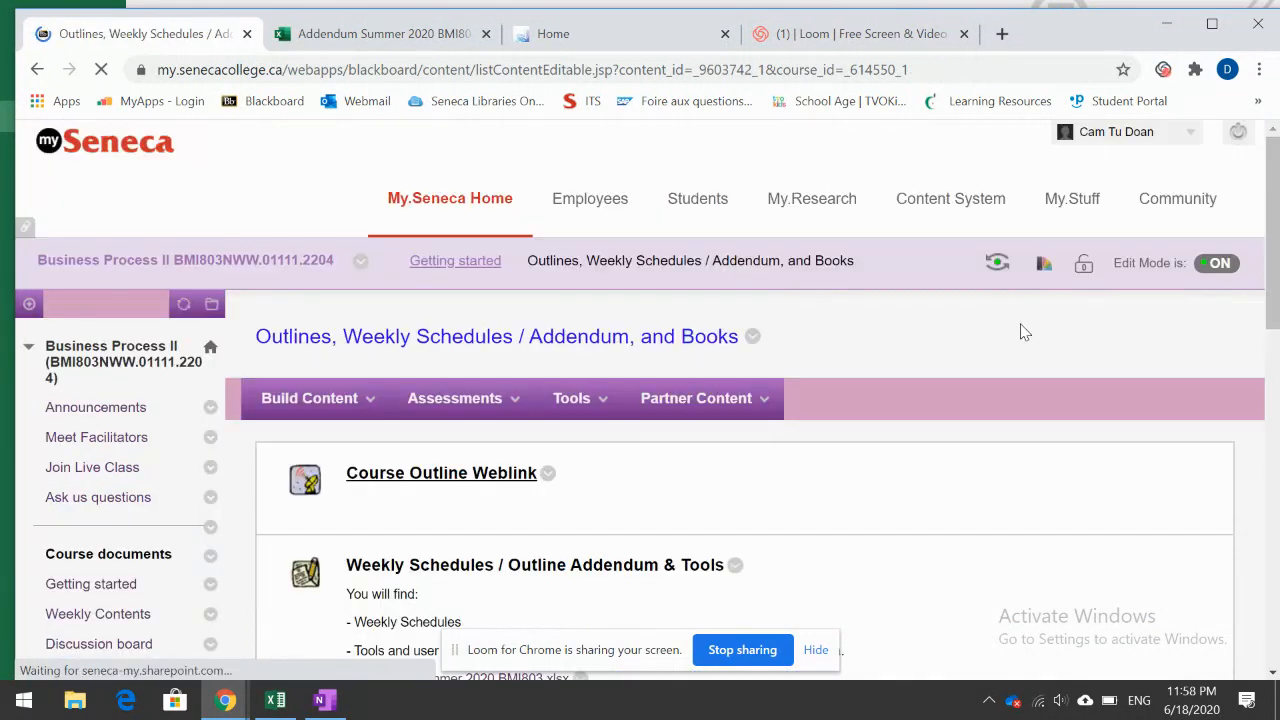
pyautogui.scroll(-3, 1017, 340)
pyautogui.scroll(-4, 1015, 342)
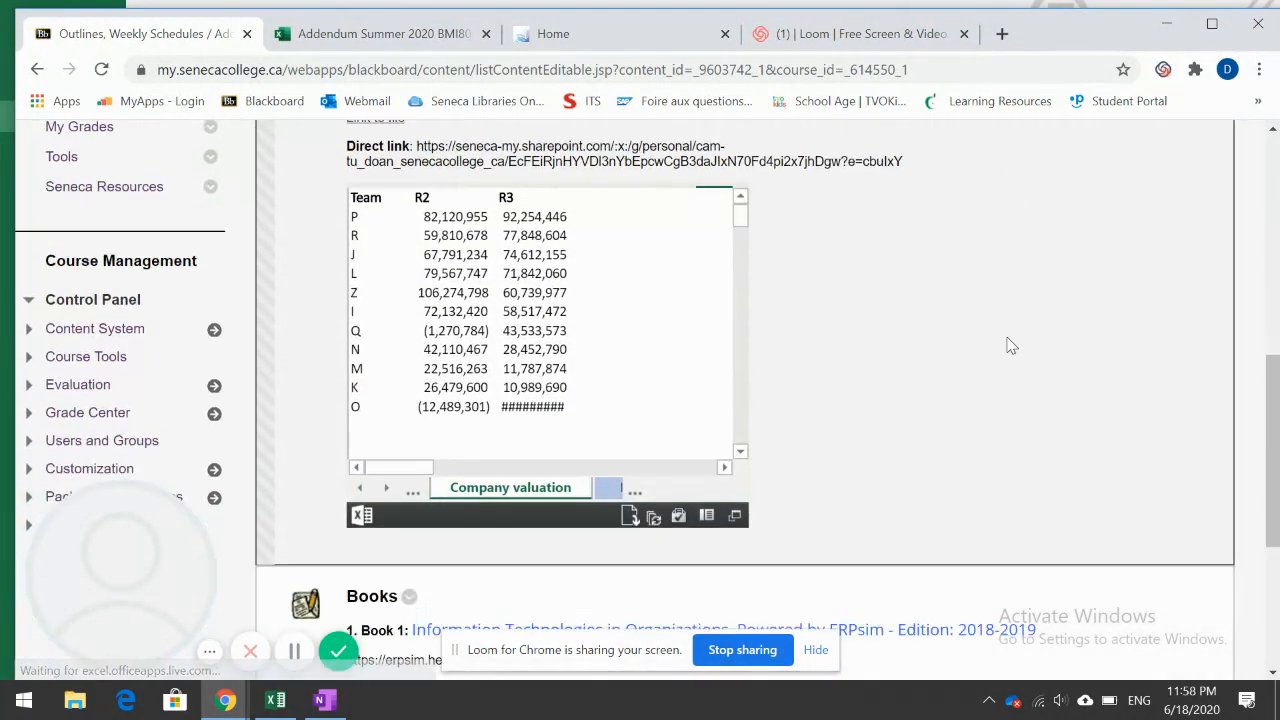
pyautogui.scroll(2, 1008, 344)
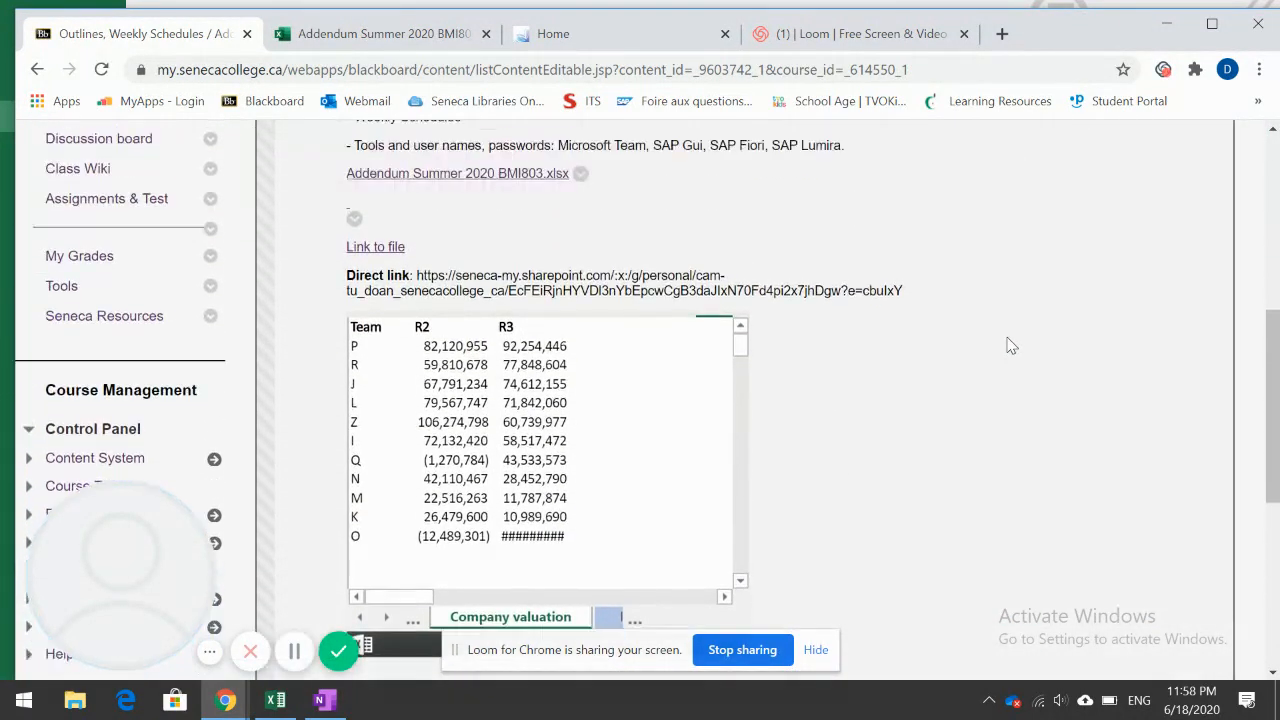
pyautogui.click(388, 254)
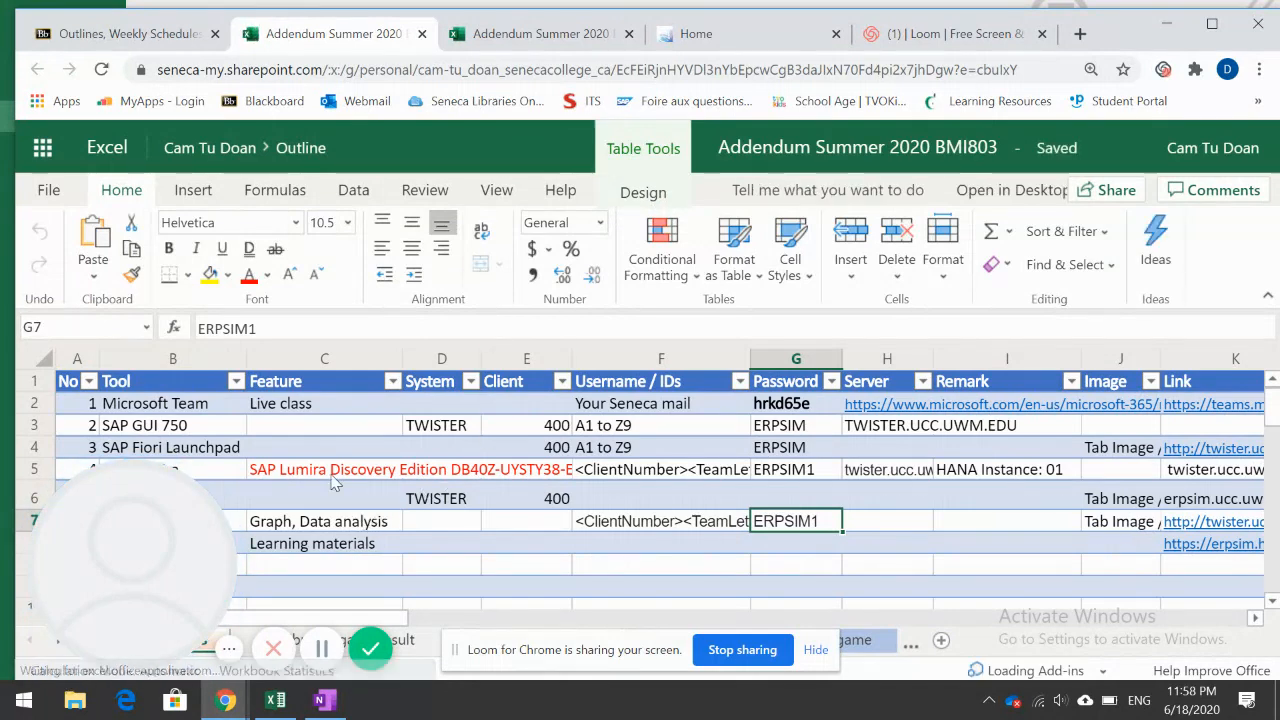
# Step: Copy the SAP Fiori Launchpad link from cell K4 of the Tool Access sheet
pyautogui.click(226, 446)
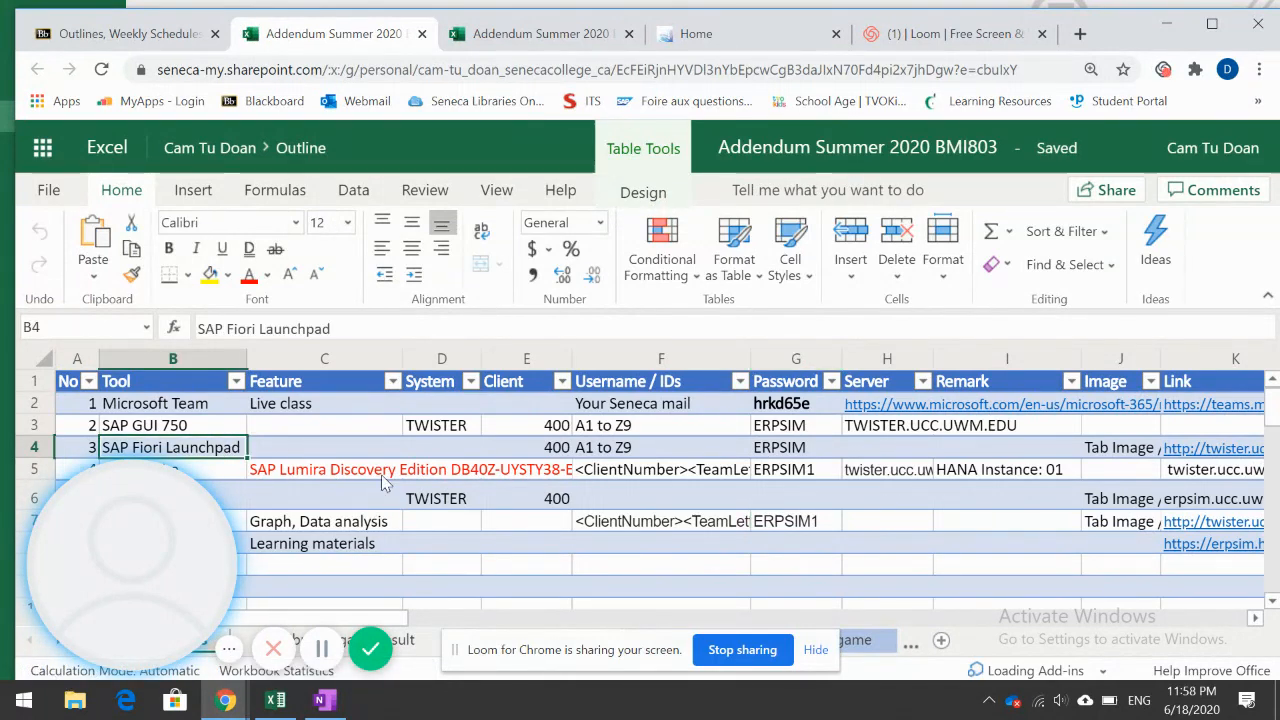
pyautogui.press('Right')
pyautogui.press('Right')
pyautogui.press('Right')
pyautogui.press('Right')
pyautogui.press('Right')
pyautogui.press('Right')
pyautogui.press('Right')
pyautogui.press('Right')
pyautogui.press('Right')
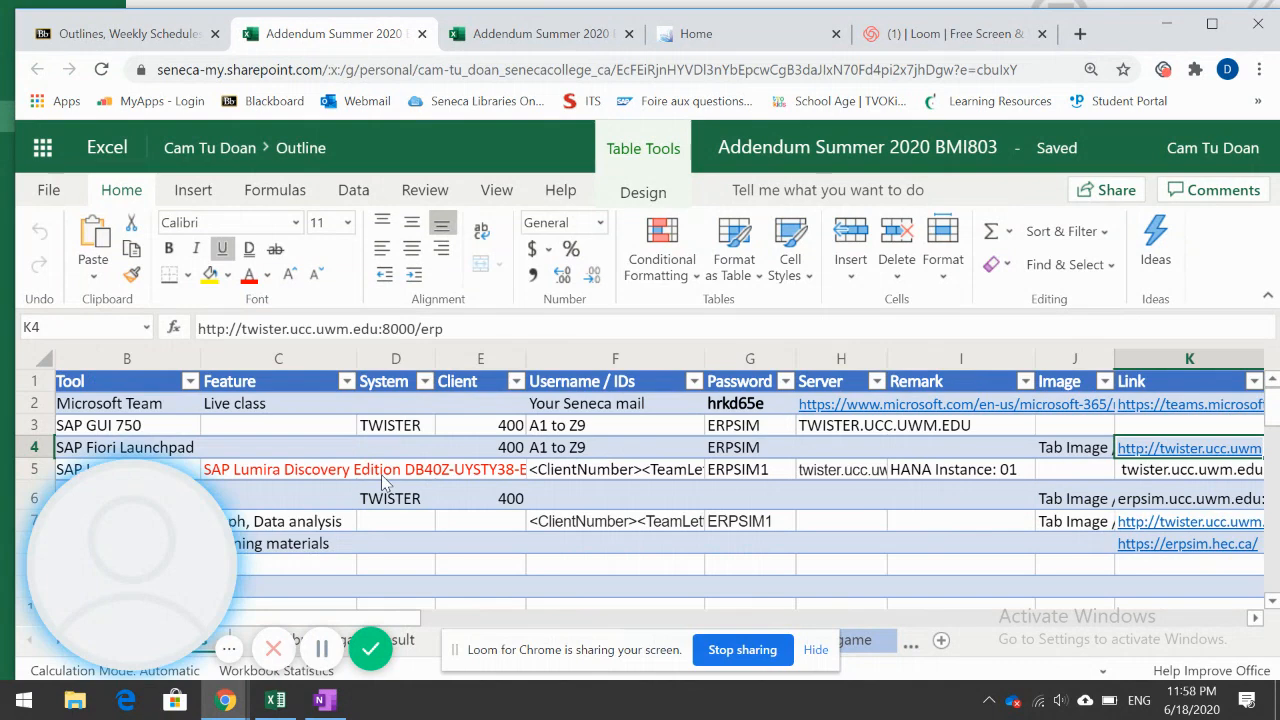
pyautogui.hotkey('ctrl', 'c')
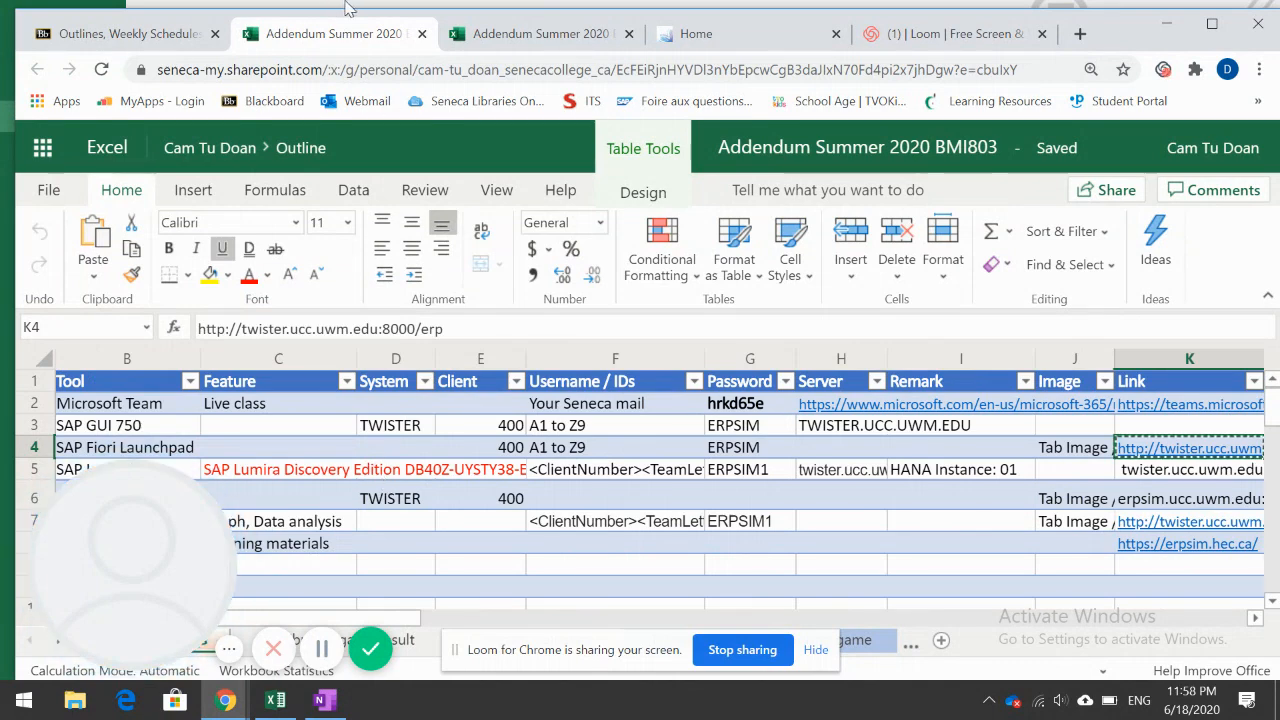
# Step: Load the copied SAP Fiori Launchpad address in a new browser tab
pyautogui.click(1080, 33)
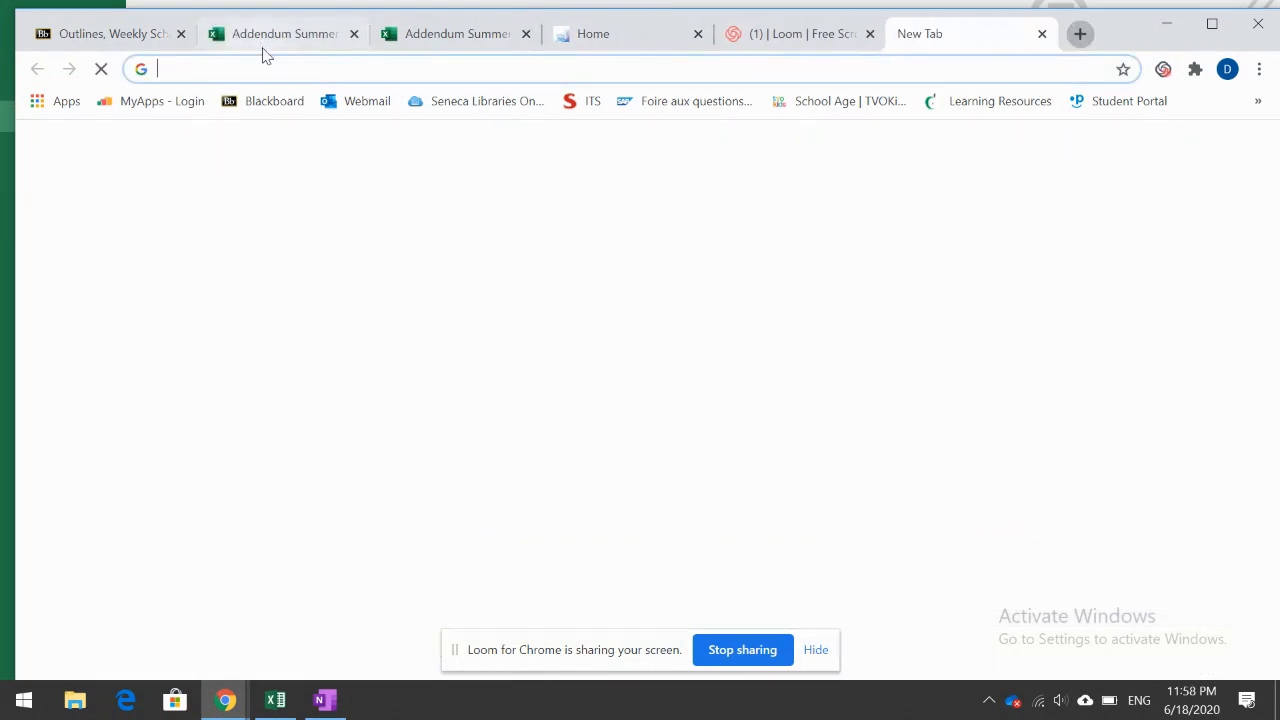
pyautogui.hotkey('ctrl', 'v')
pyautogui.press('Return')
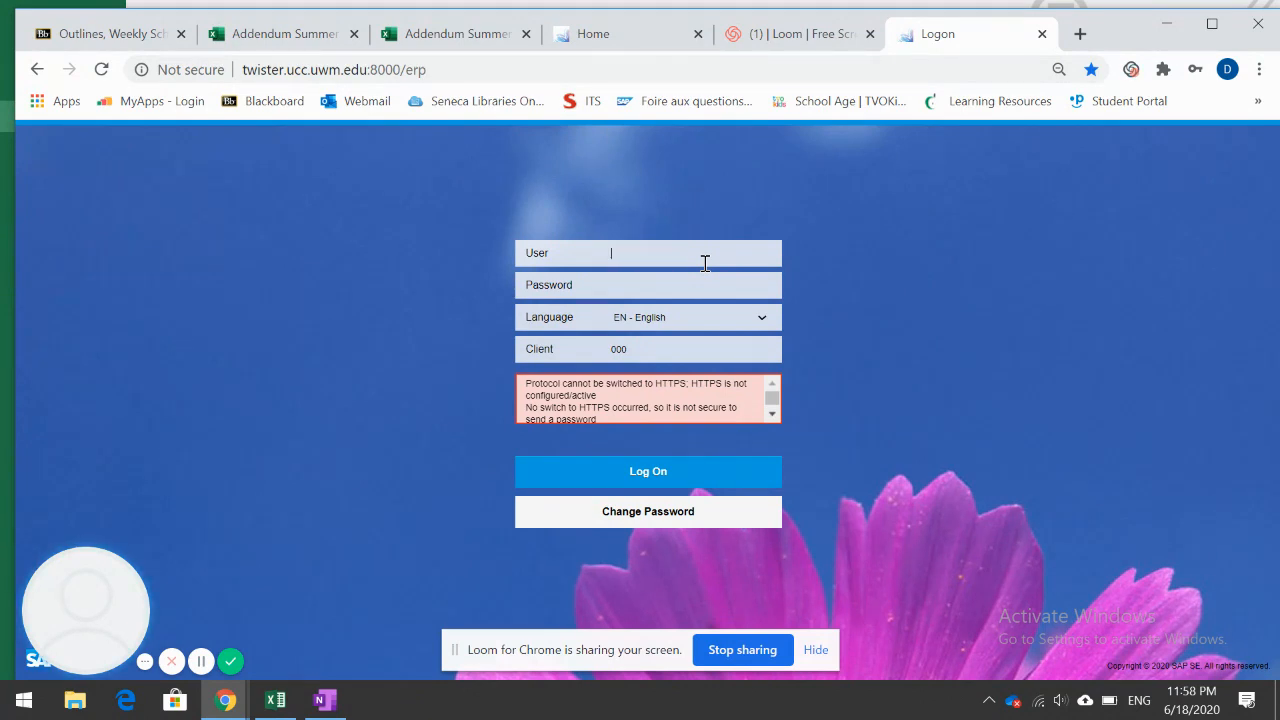
# Step: Log on with the team user name and password, changing the client from 000 to 400
pyautogui.write('o')
pyautogui.click(688, 281)
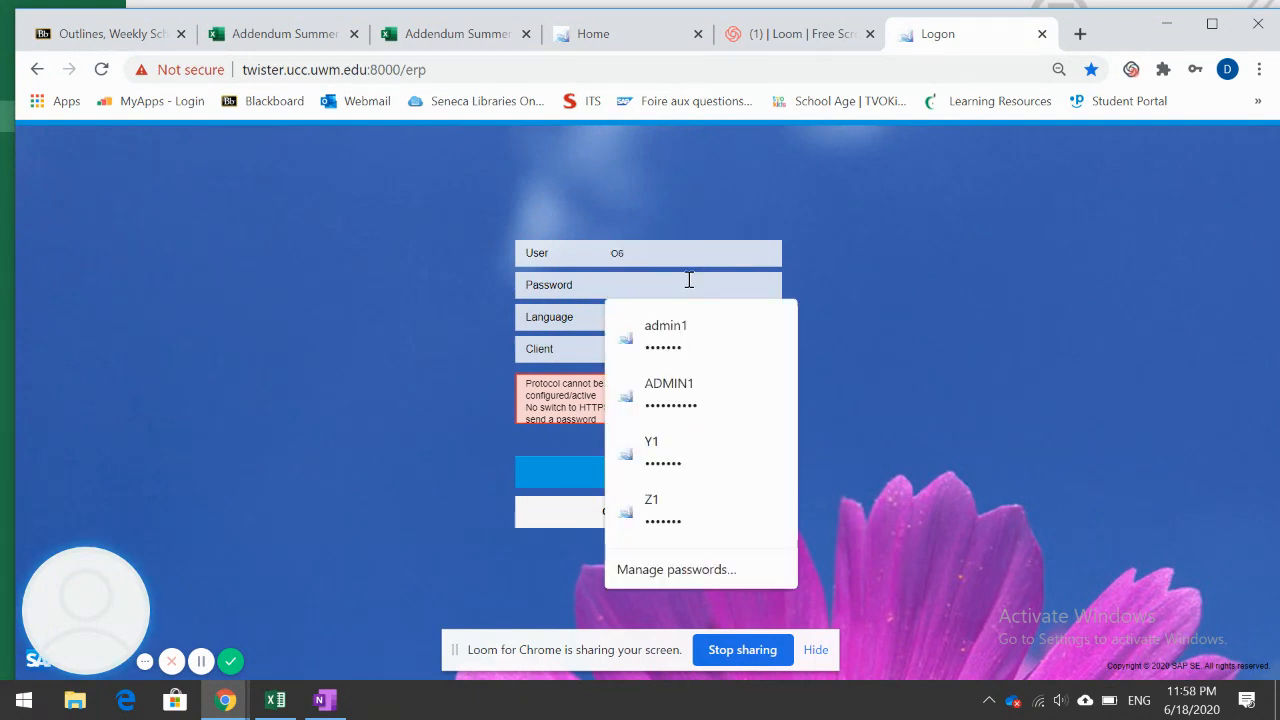
pyautogui.write('****')
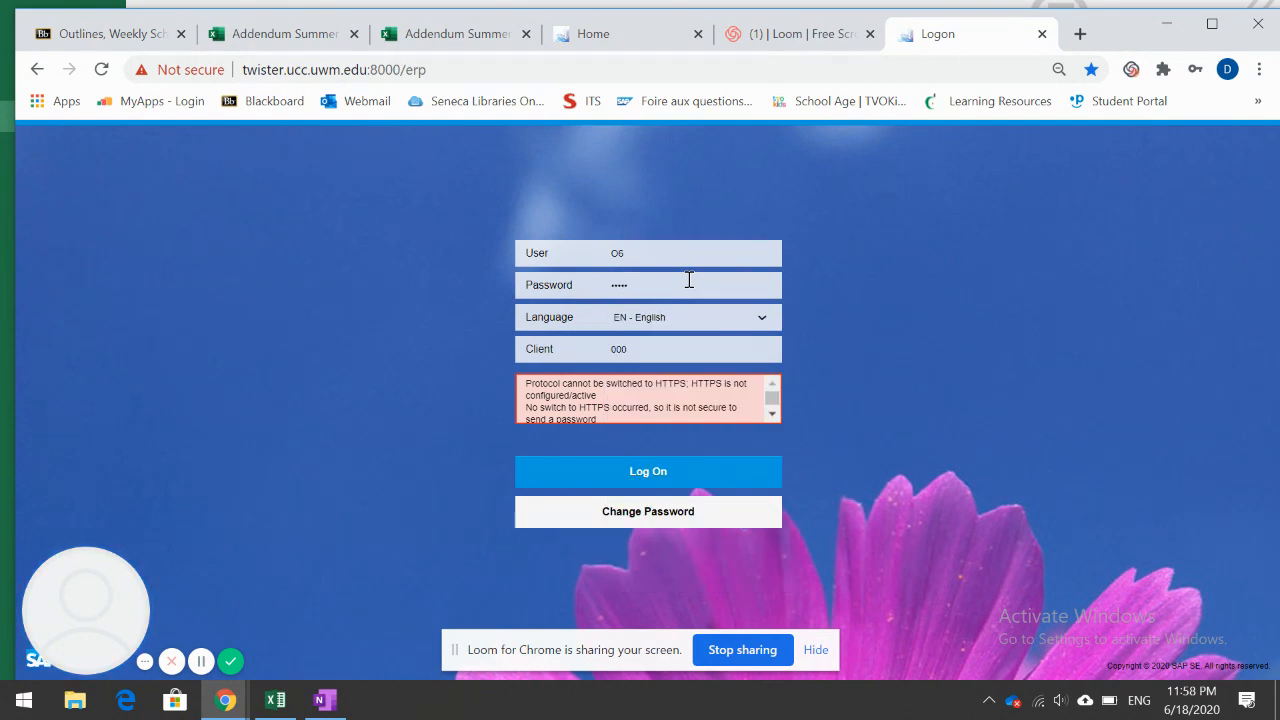
pyautogui.moveTo(680, 346); pyautogui.dragTo(574, 351)
pyautogui.write('400')
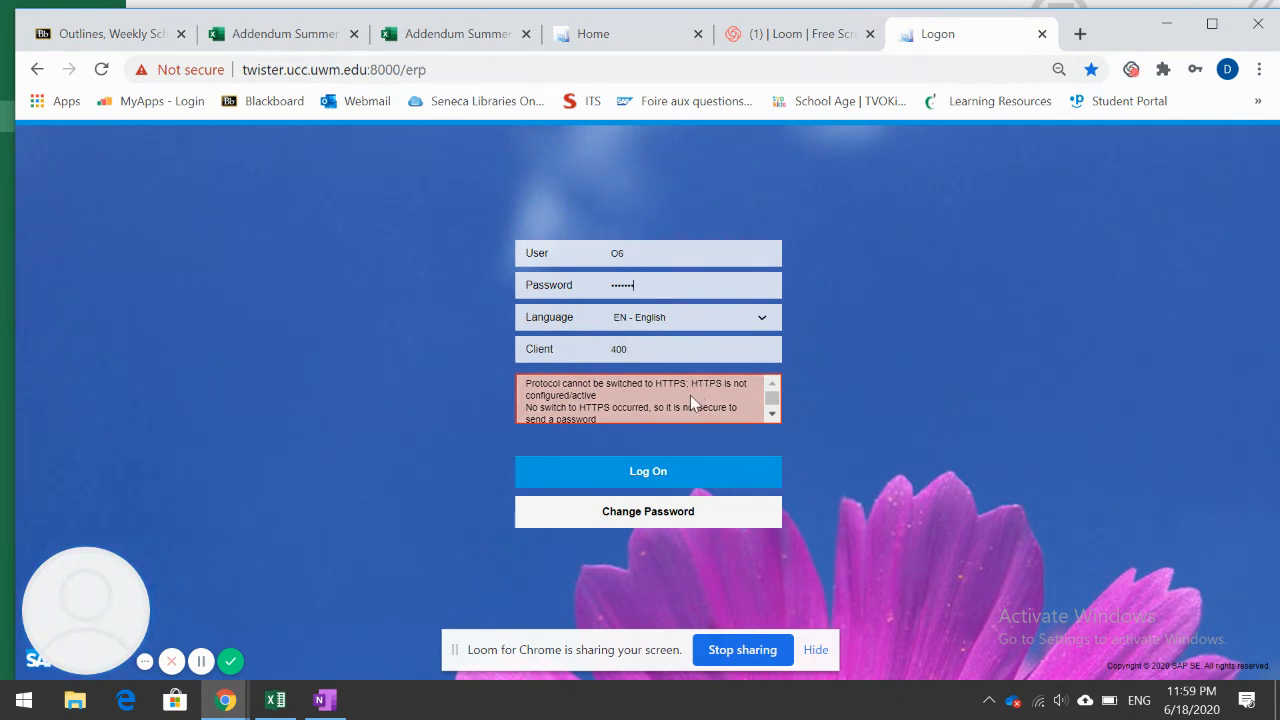
pyautogui.click(654, 474)
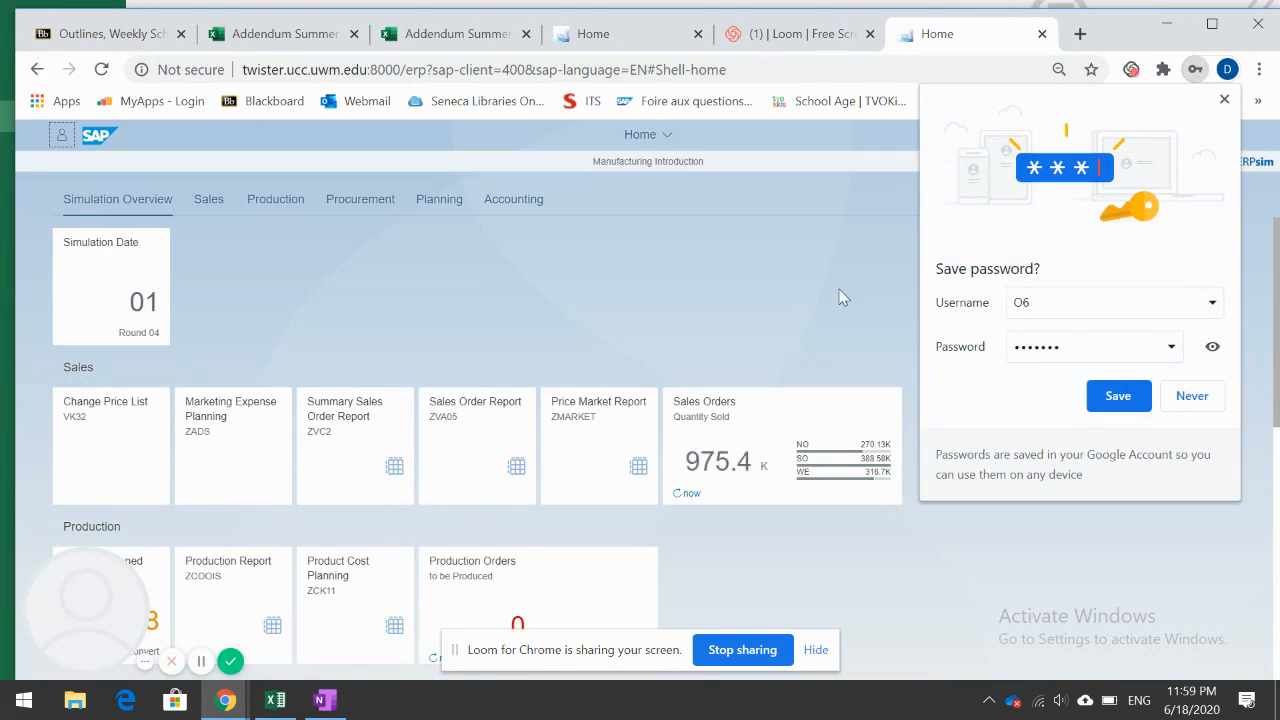
# Step: Decline saving the password, copy the OData Service URI, and switch to desktop Excel
pyautogui.click(1195, 400)
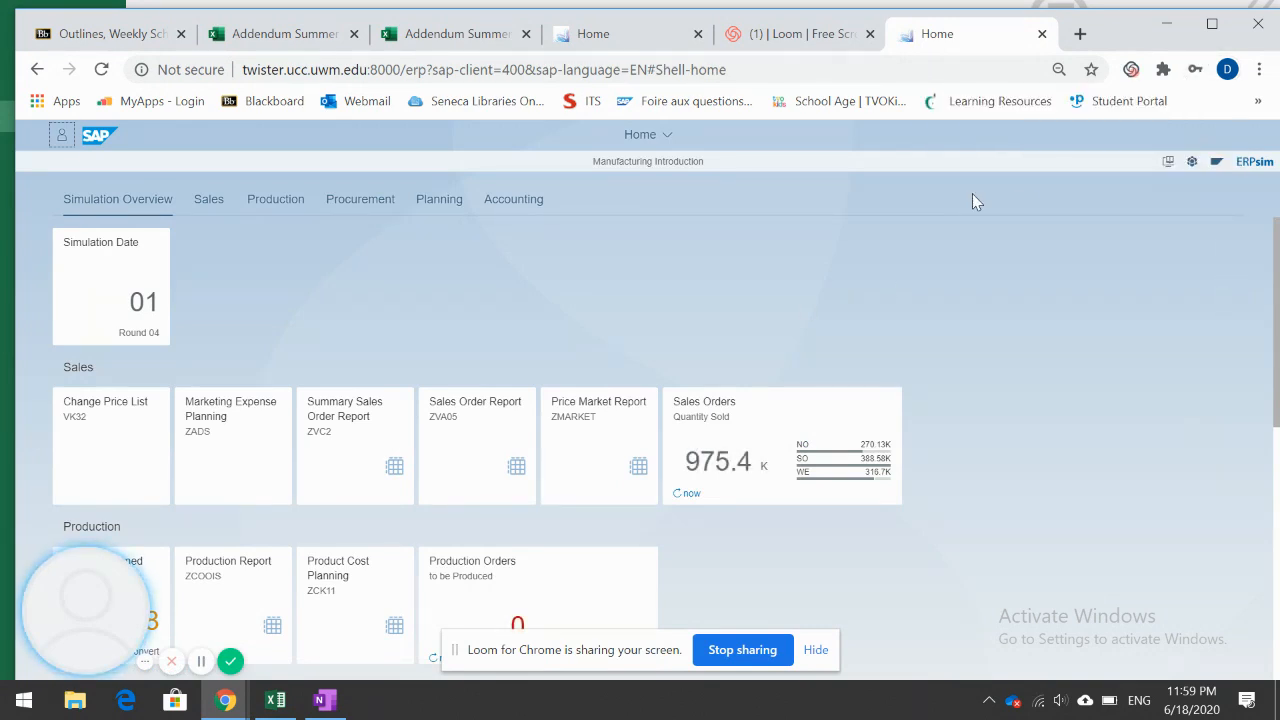
pyautogui.click(1192, 162)
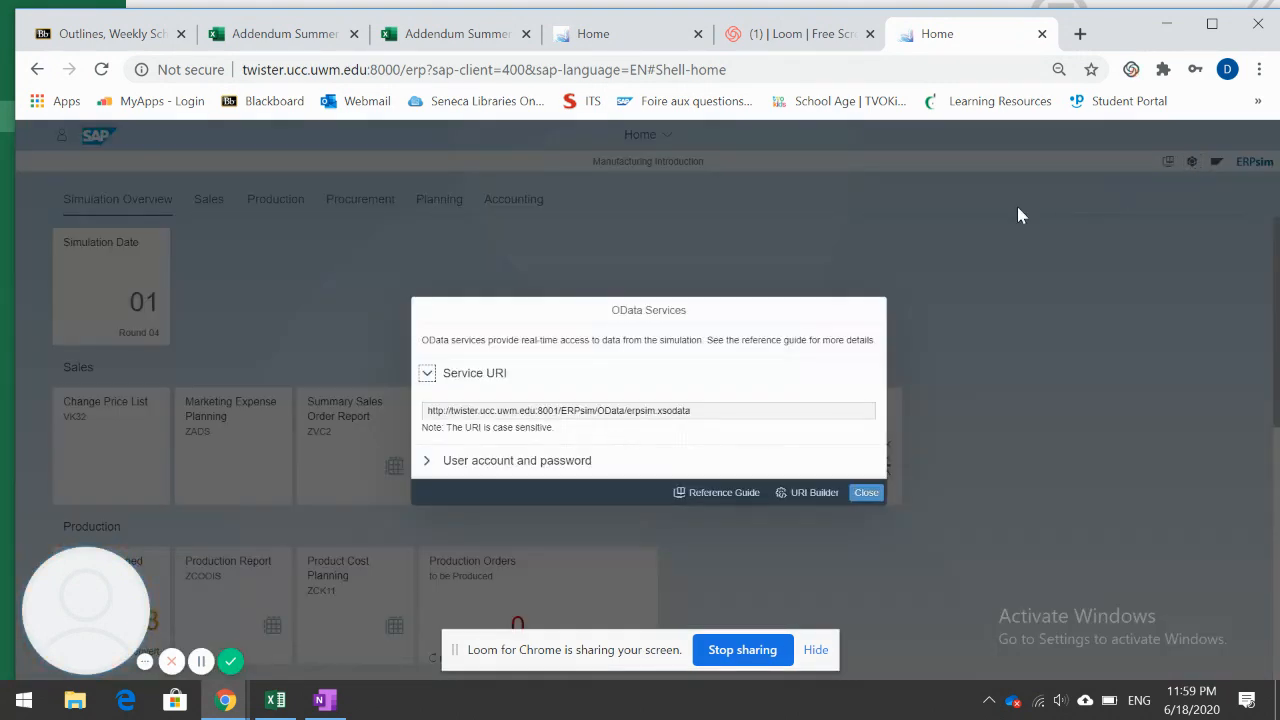
pyautogui.tripleClick(500, 414)
pyautogui.hotkey('ctrl', 'c')
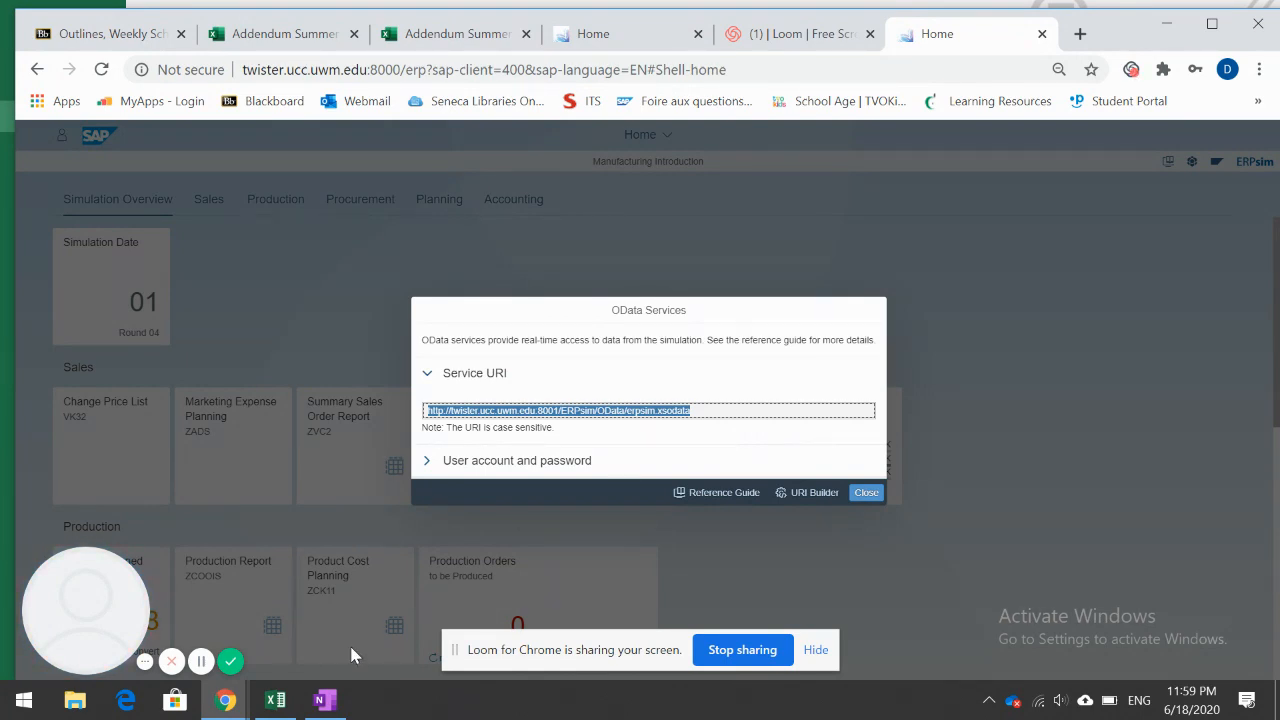
pyautogui.click(276, 699)
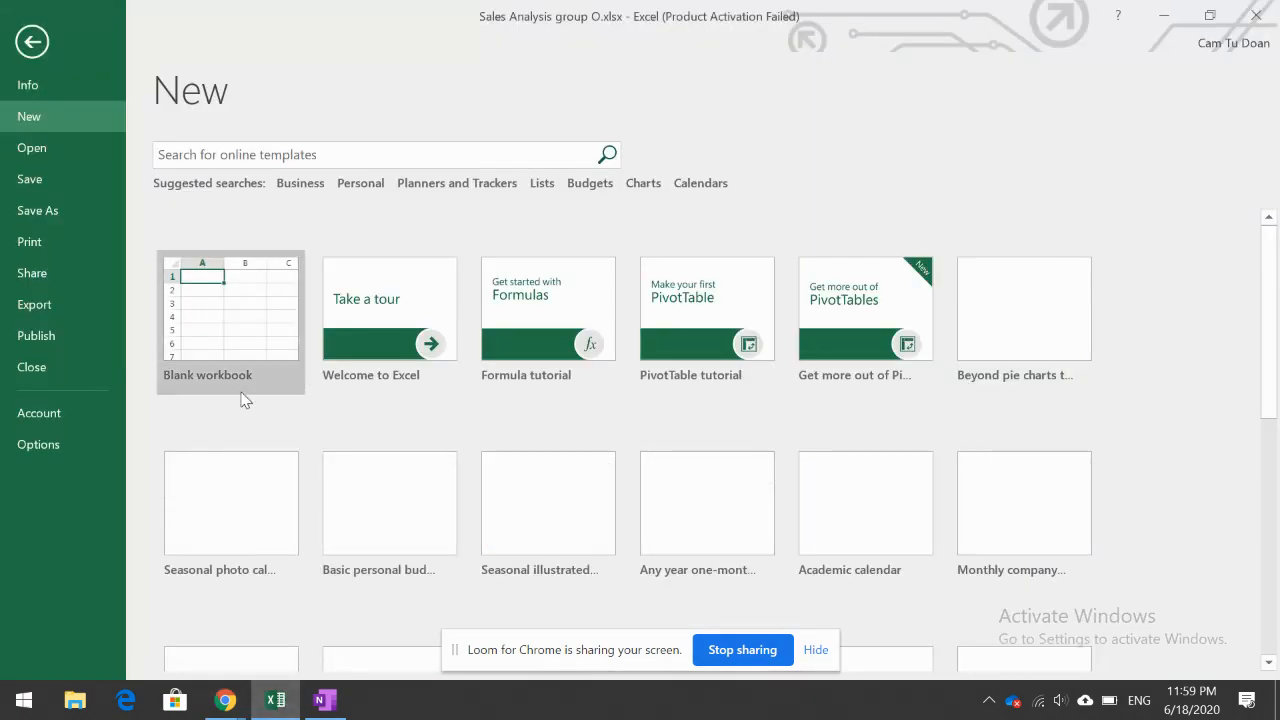
# Step: In a blank workbook, start an OData data feed connection to the pasted ERPsim URI using name-and-password log-on
pyautogui.press('Escape')
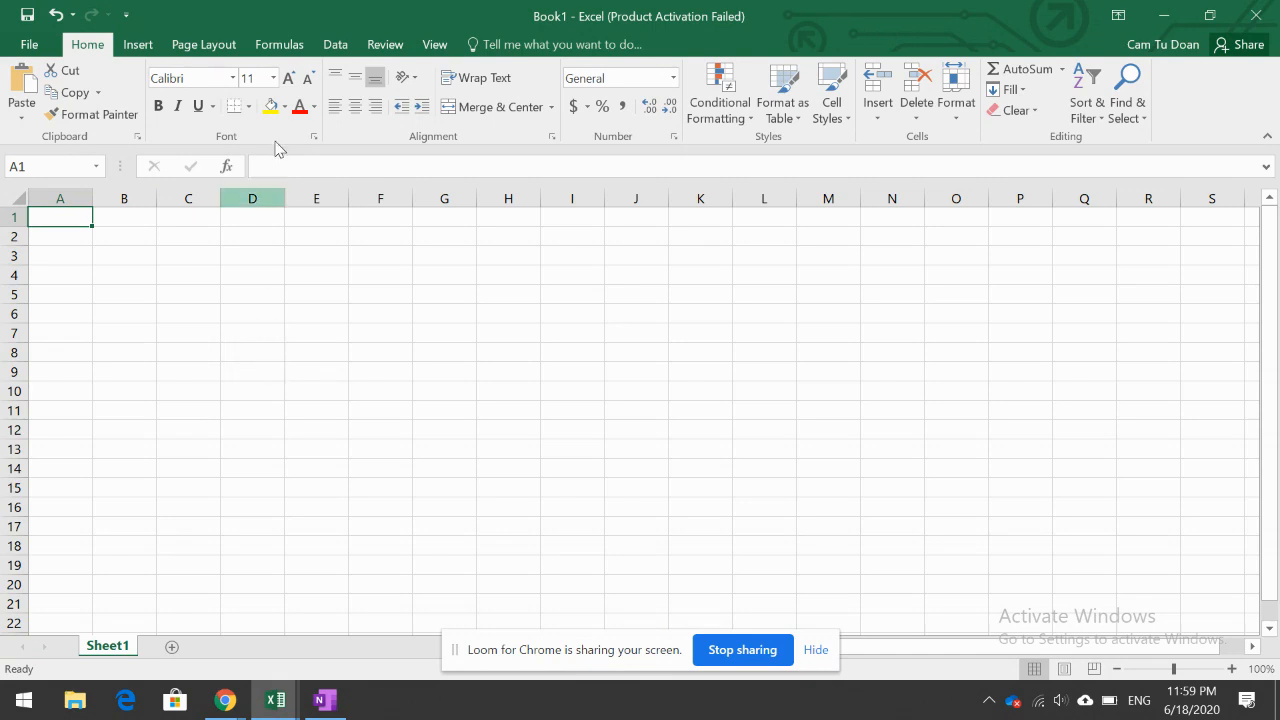
pyautogui.click(334, 48)
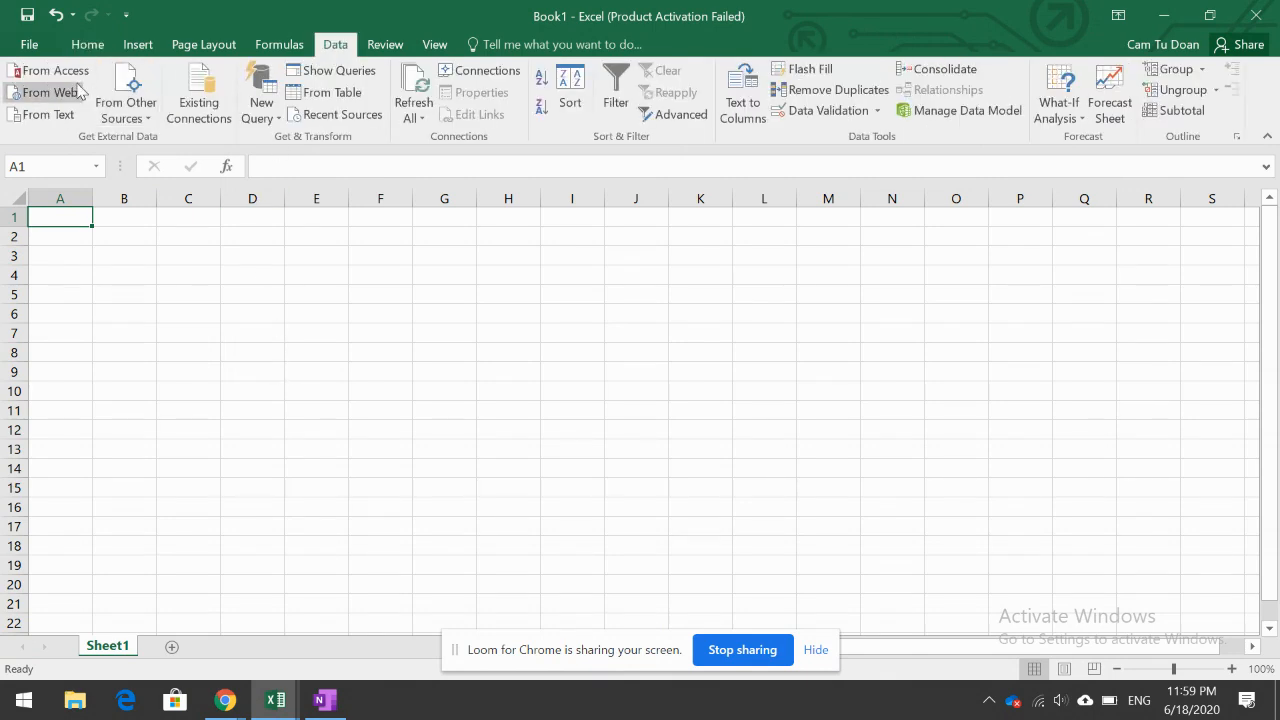
pyautogui.click(136, 116)
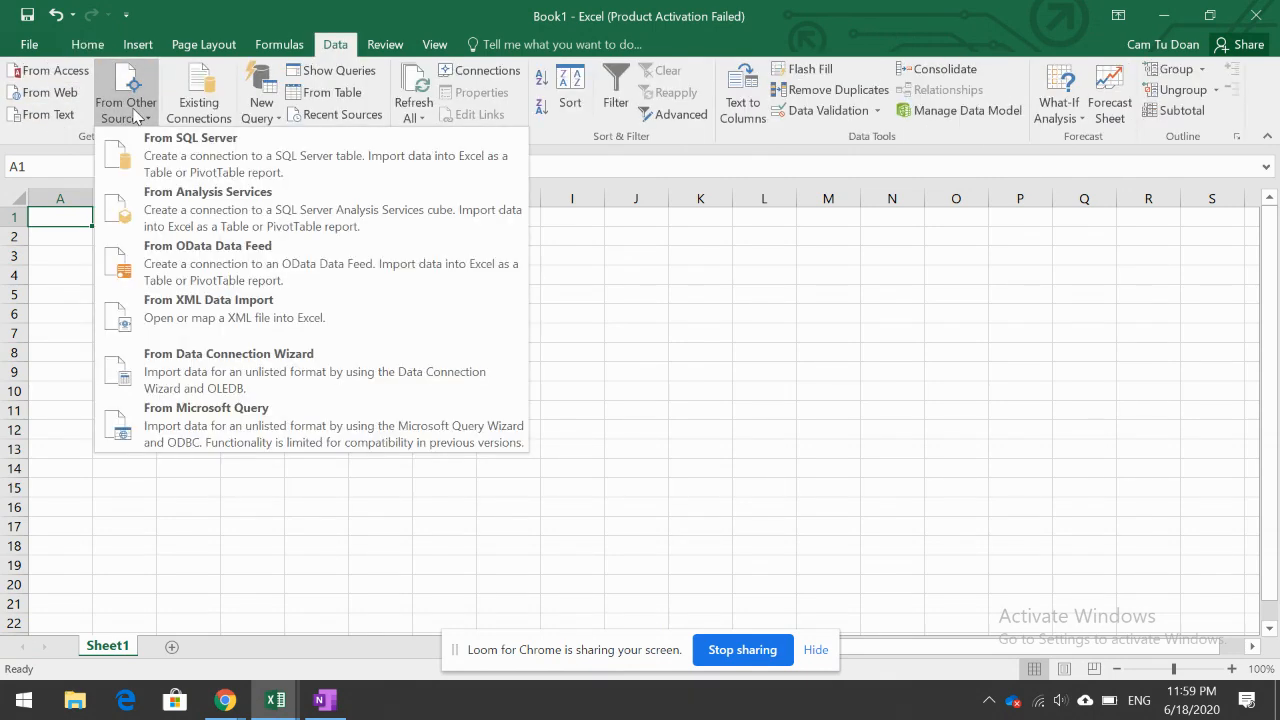
pyautogui.click(164, 255)
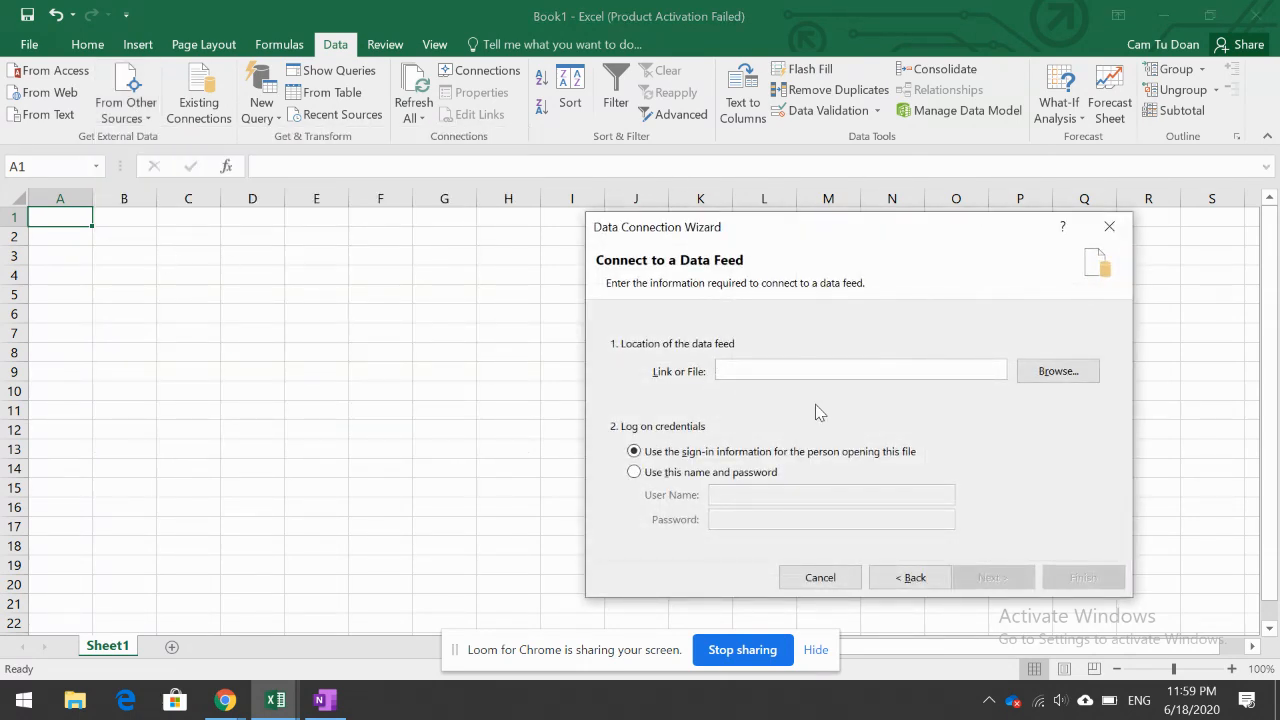
pyautogui.hotkey('ctrl', 'v')
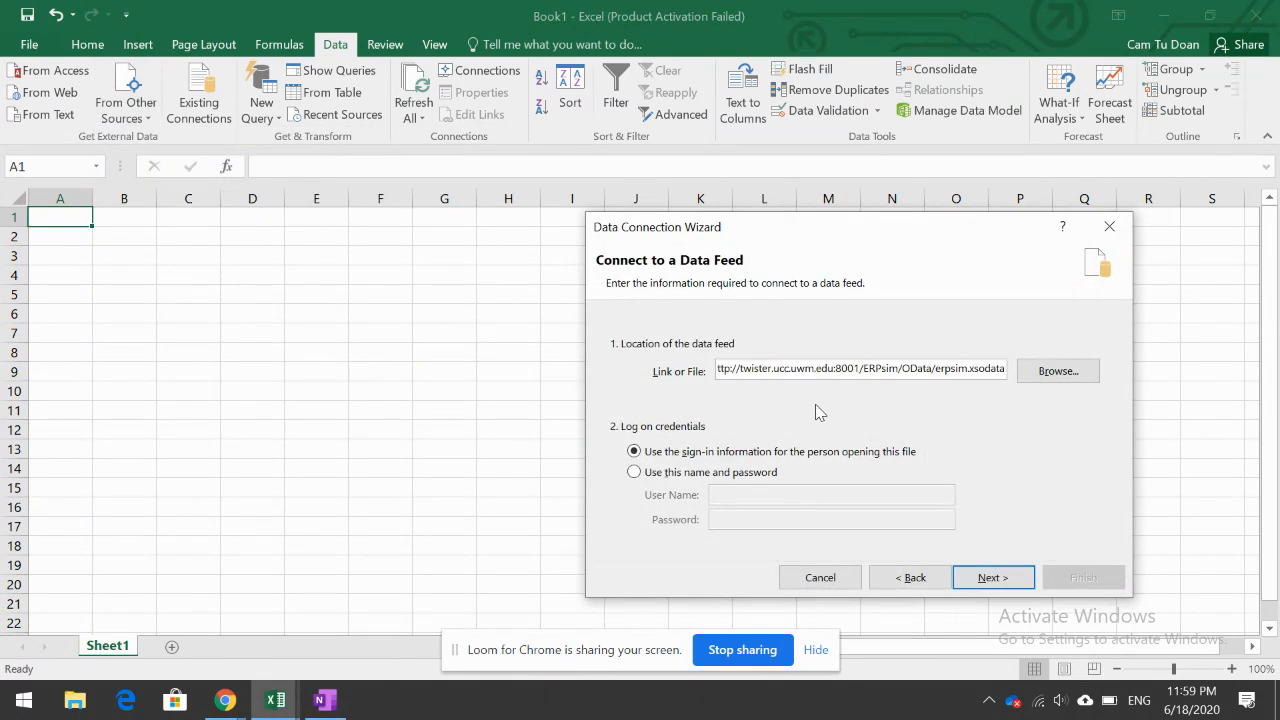
pyautogui.click(636, 474)
pyautogui.click(776, 497)
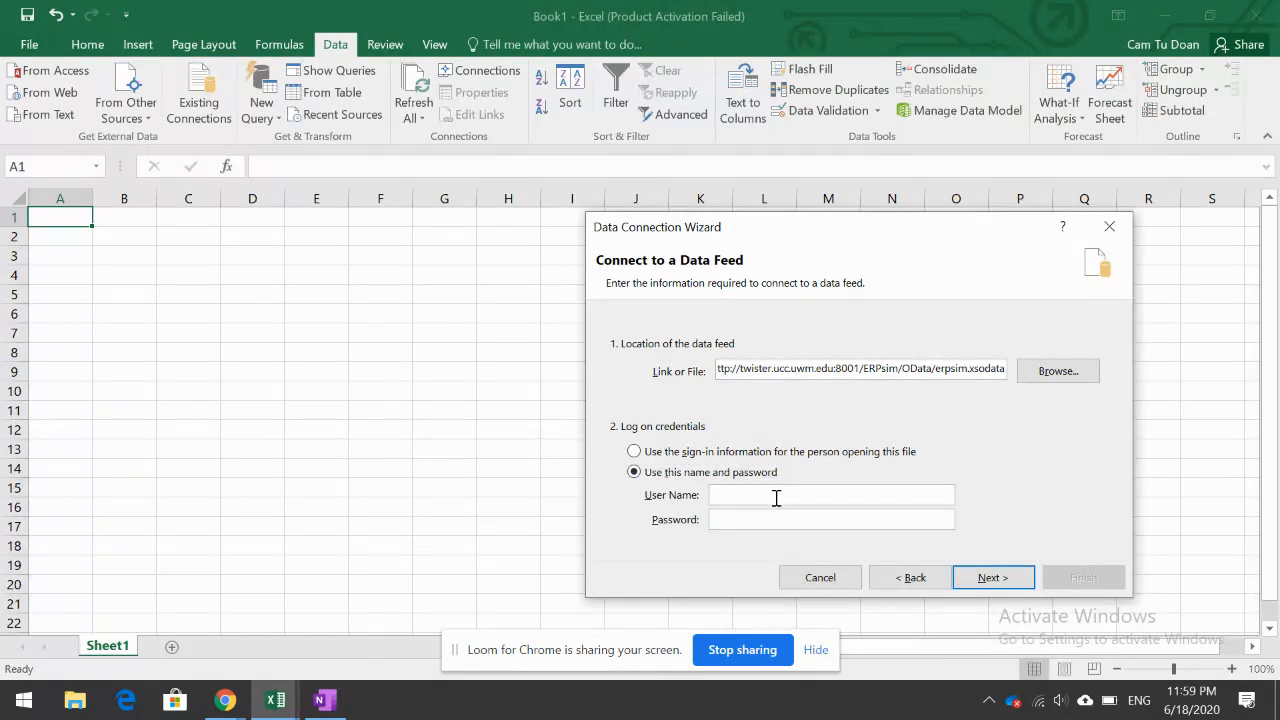
# Step: Return to the addendum workbook and look up the OData username format (F7) and password (G7)
pyautogui.moveTo(225, 700)
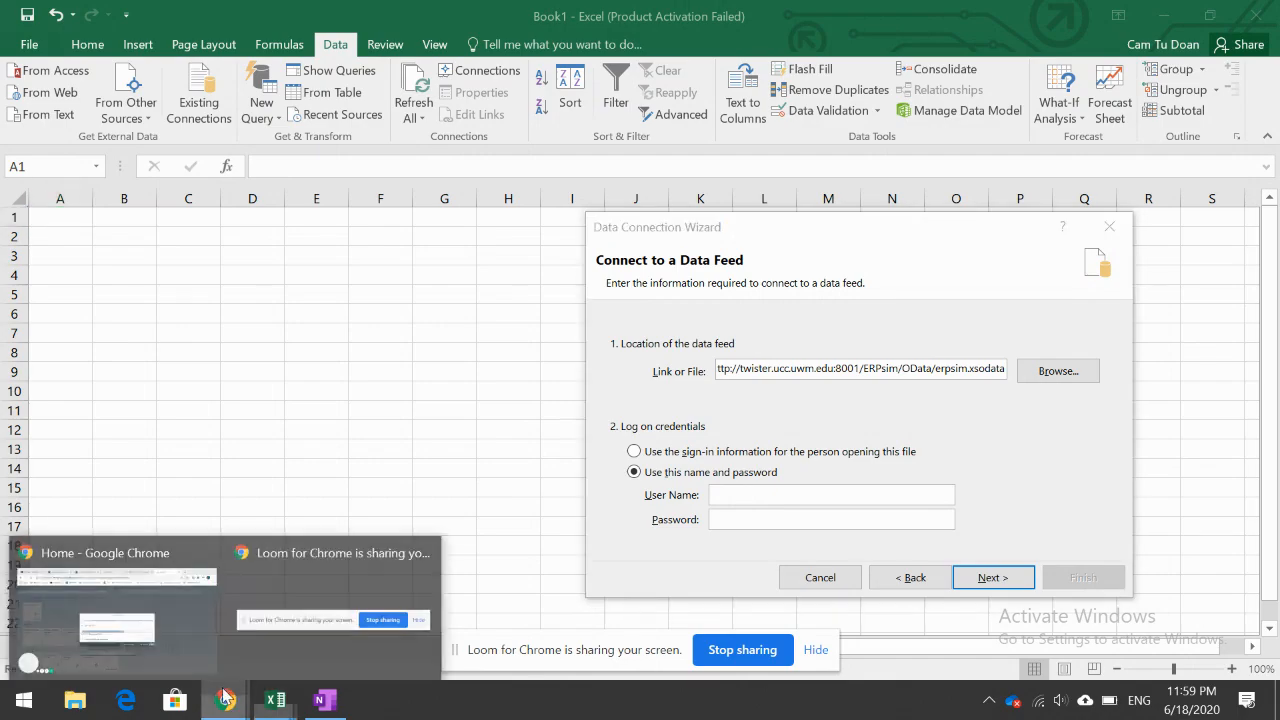
pyautogui.click(143, 614)
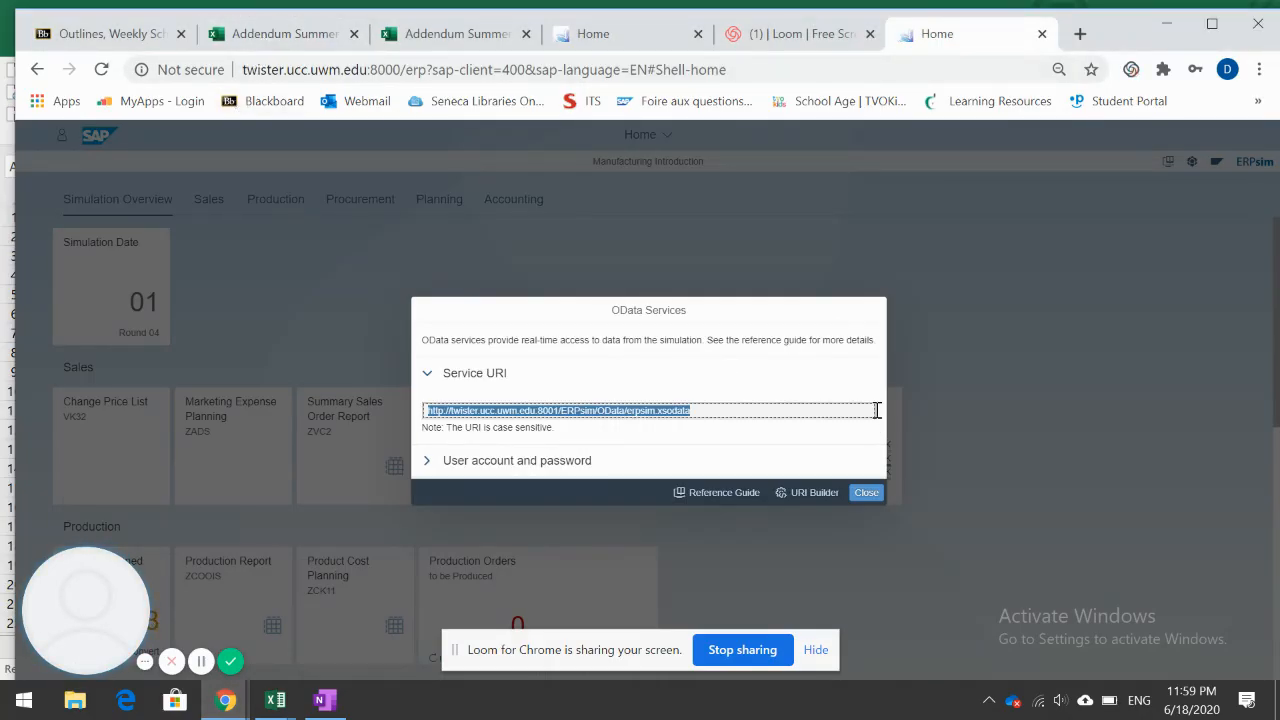
pyautogui.click(857, 493)
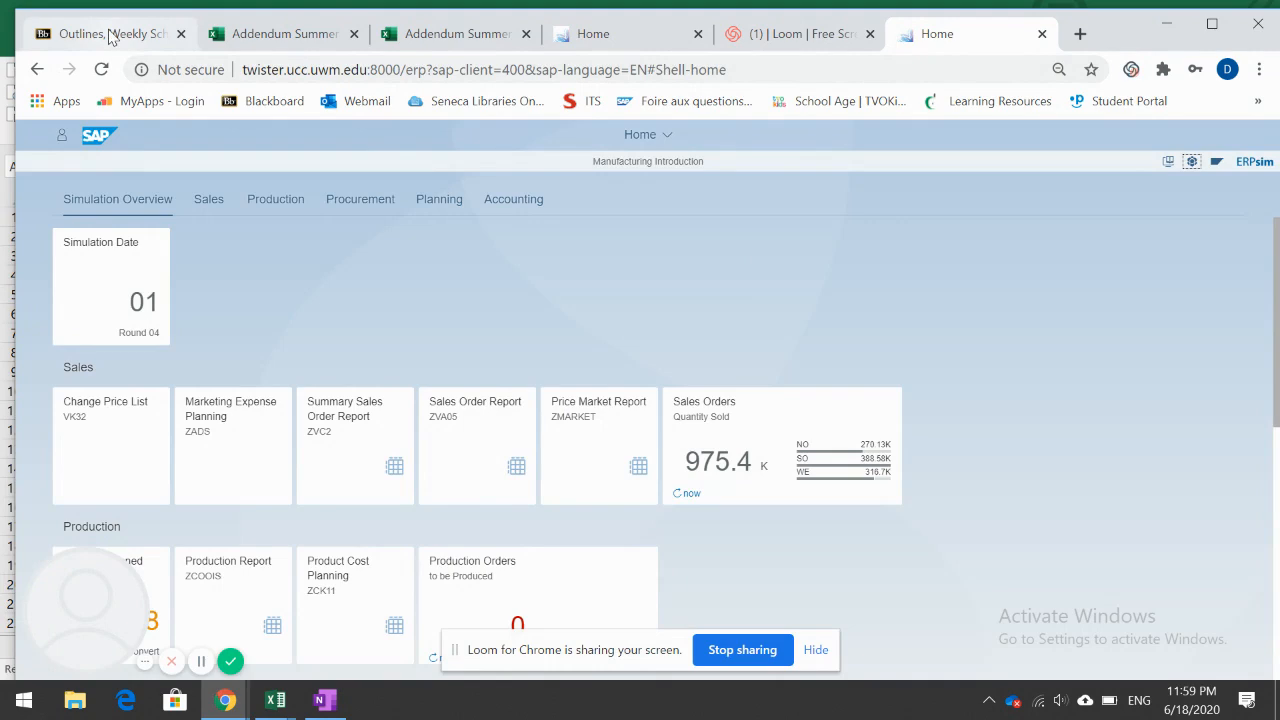
pyautogui.click(110, 36)
pyautogui.click(307, 38)
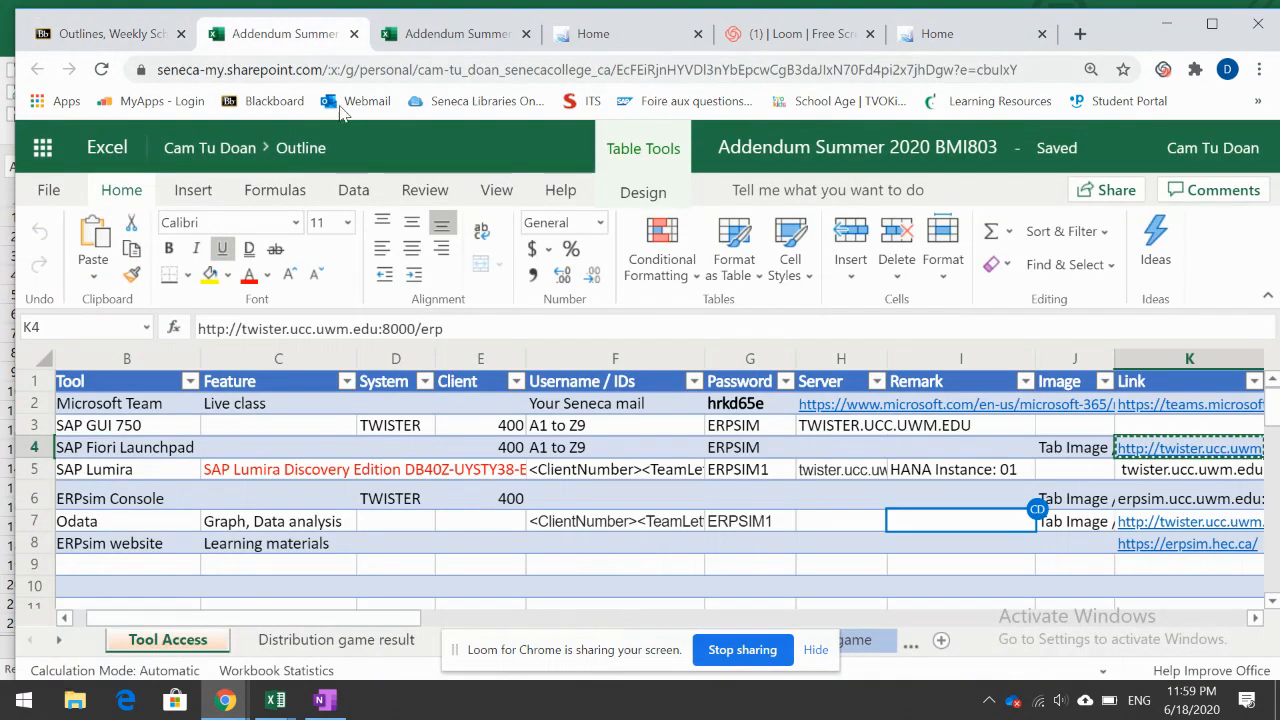
pyautogui.click(610, 524)
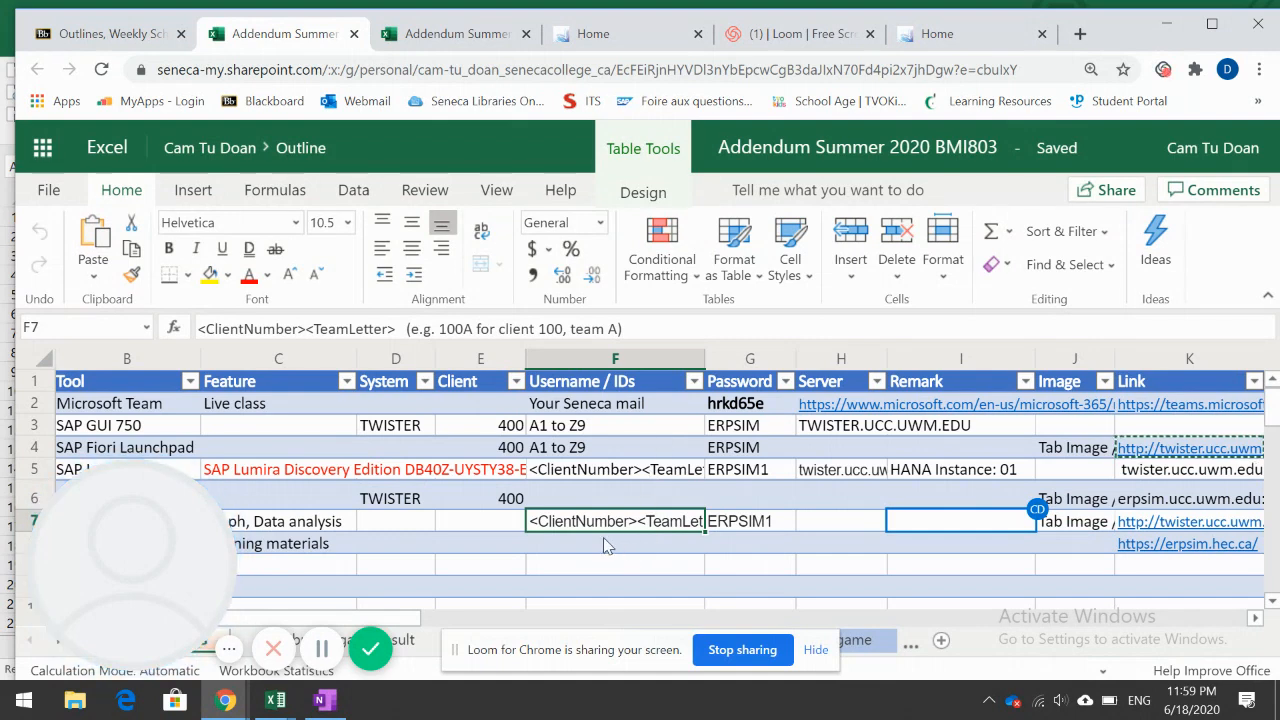
pyautogui.click(774, 530)
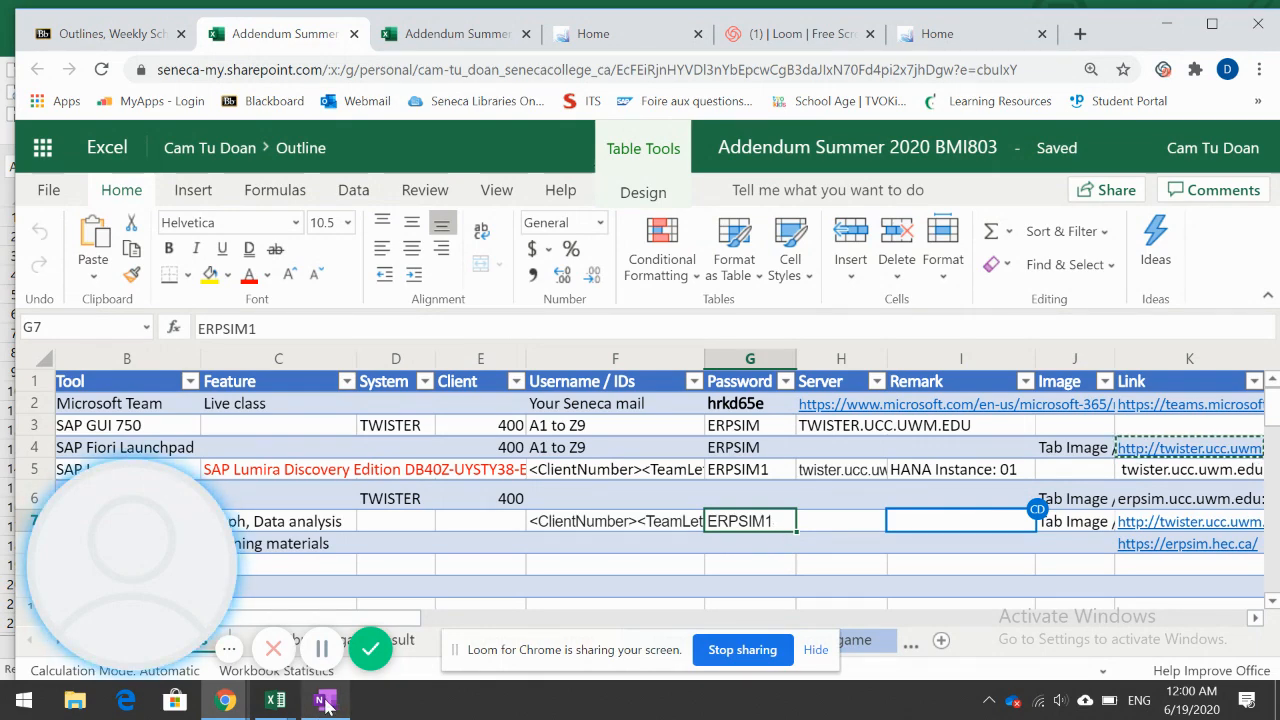
# Step: In the Book1 Data Connection Wizard, enter the ERPsim user name and password to list the feed's tables
pyautogui.moveTo(275, 703)
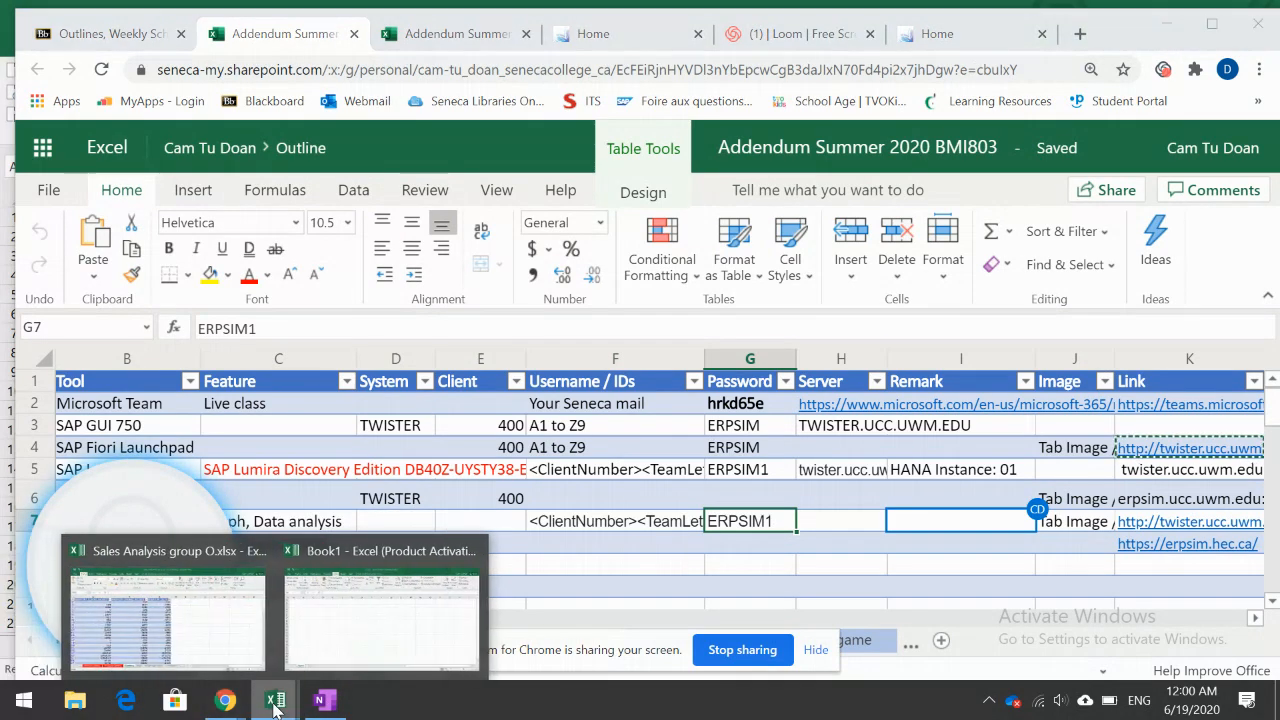
pyautogui.click(323, 632)
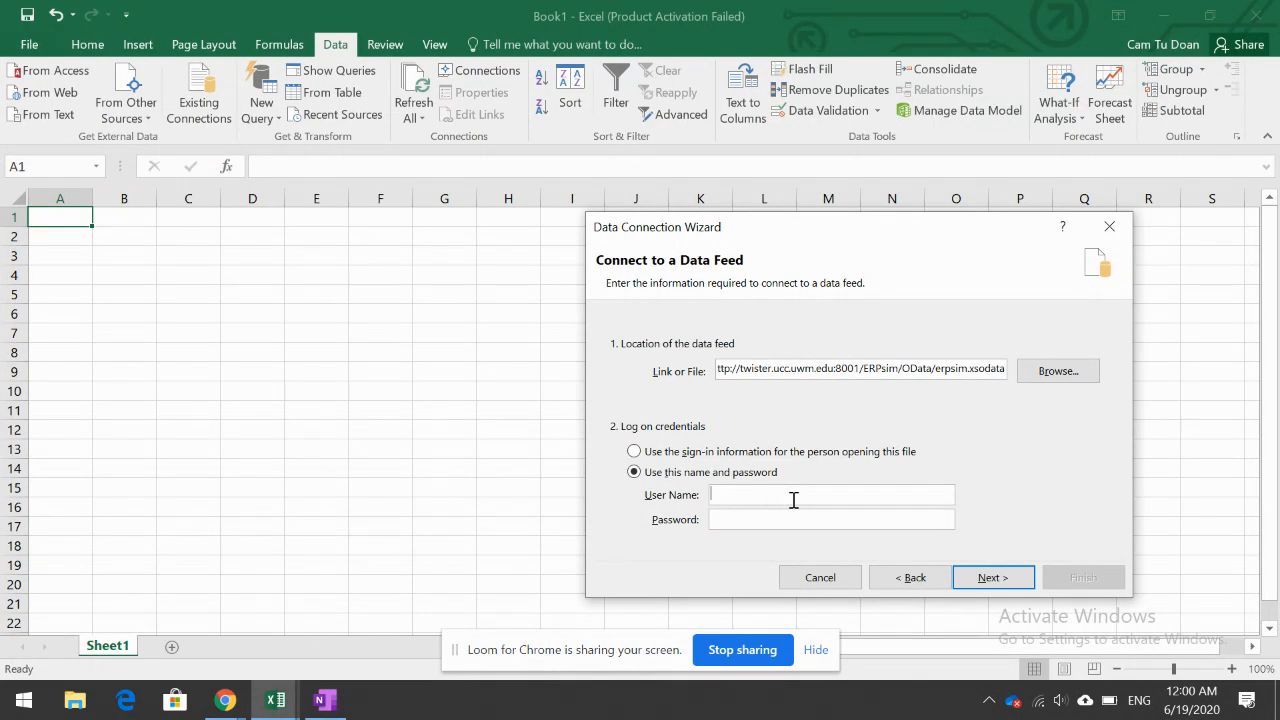
pyautogui.write('400')
pyautogui.click(993, 577)
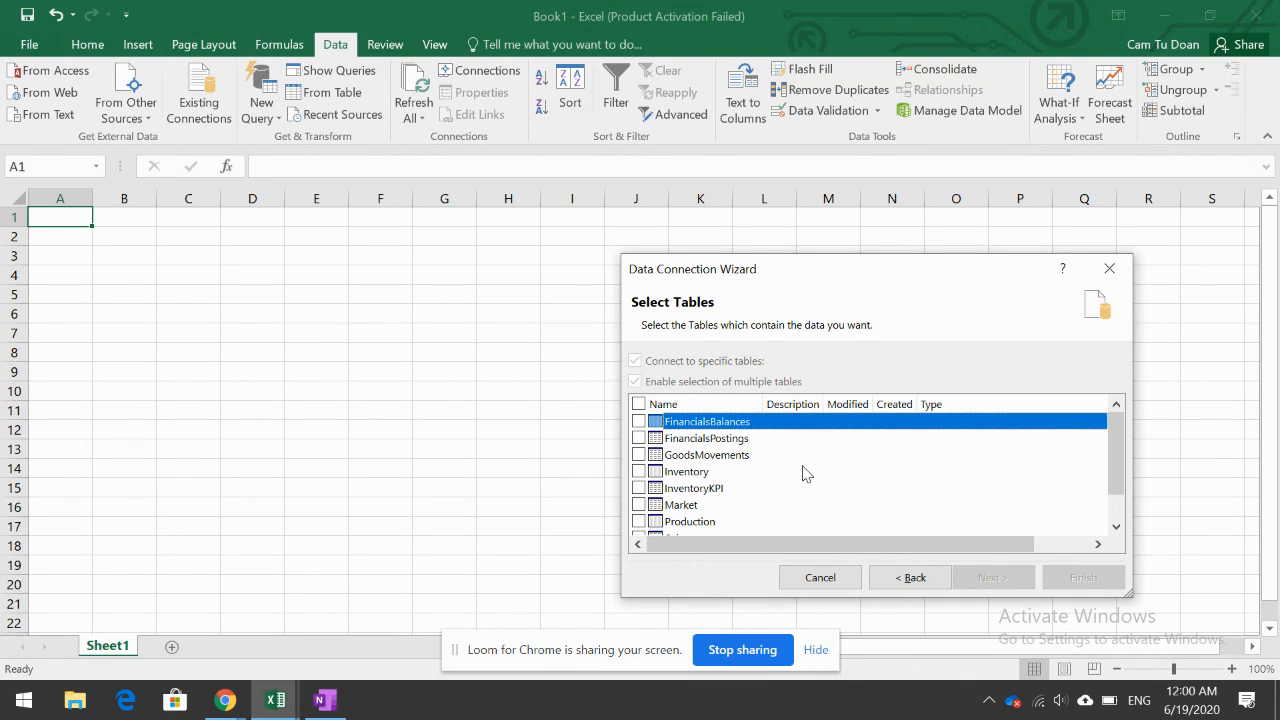
# Step: Select only the Inventory table from the feed and continue to the connection-saving step
pyautogui.click(638, 489)
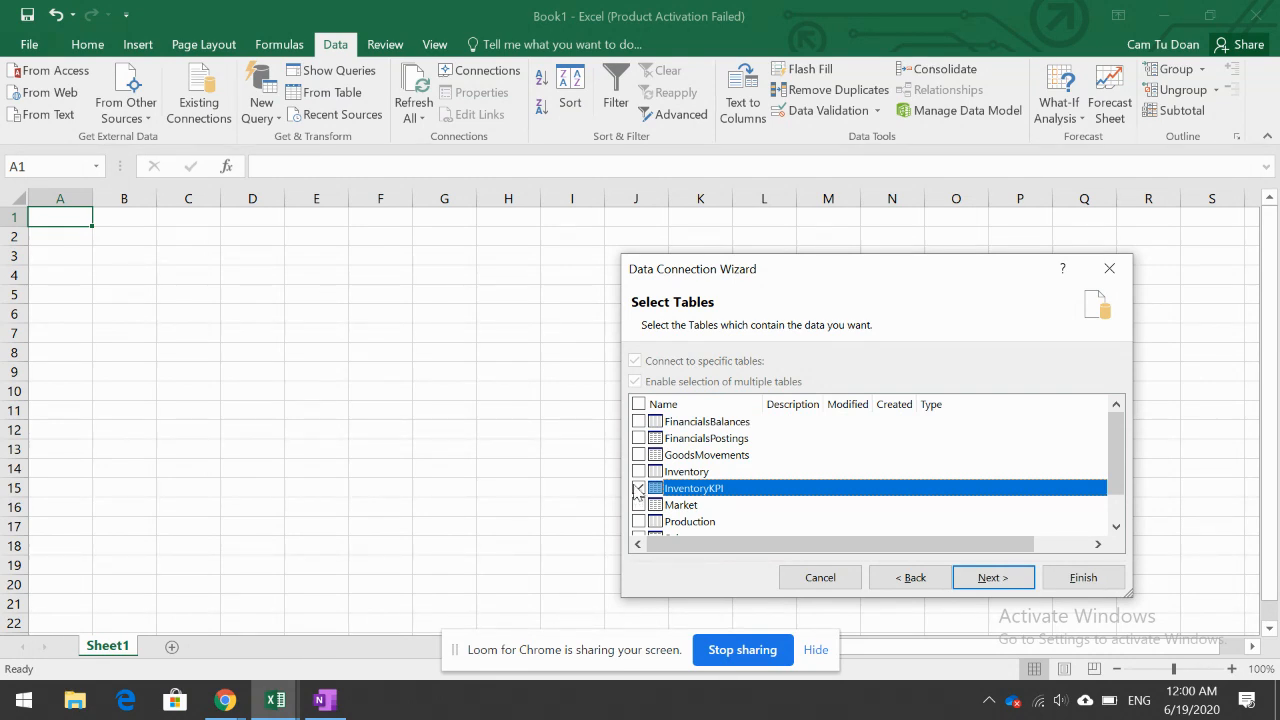
pyautogui.click(638, 472)
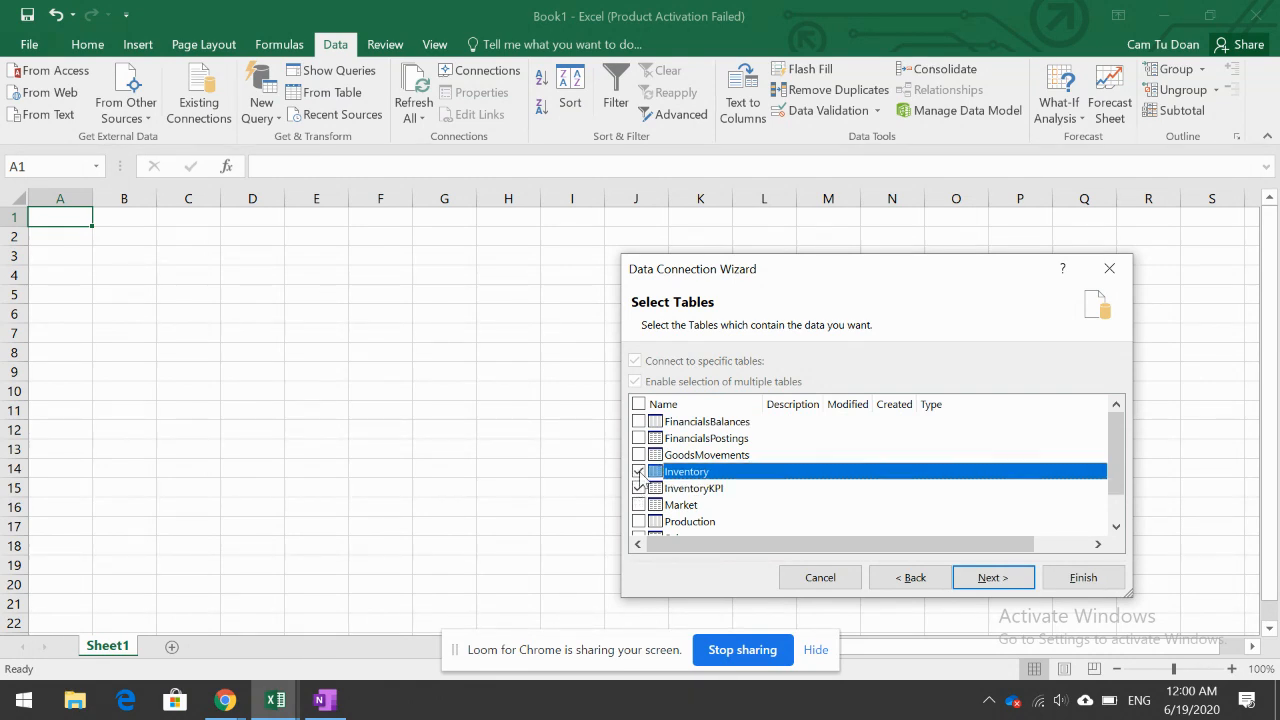
pyautogui.click(638, 488)
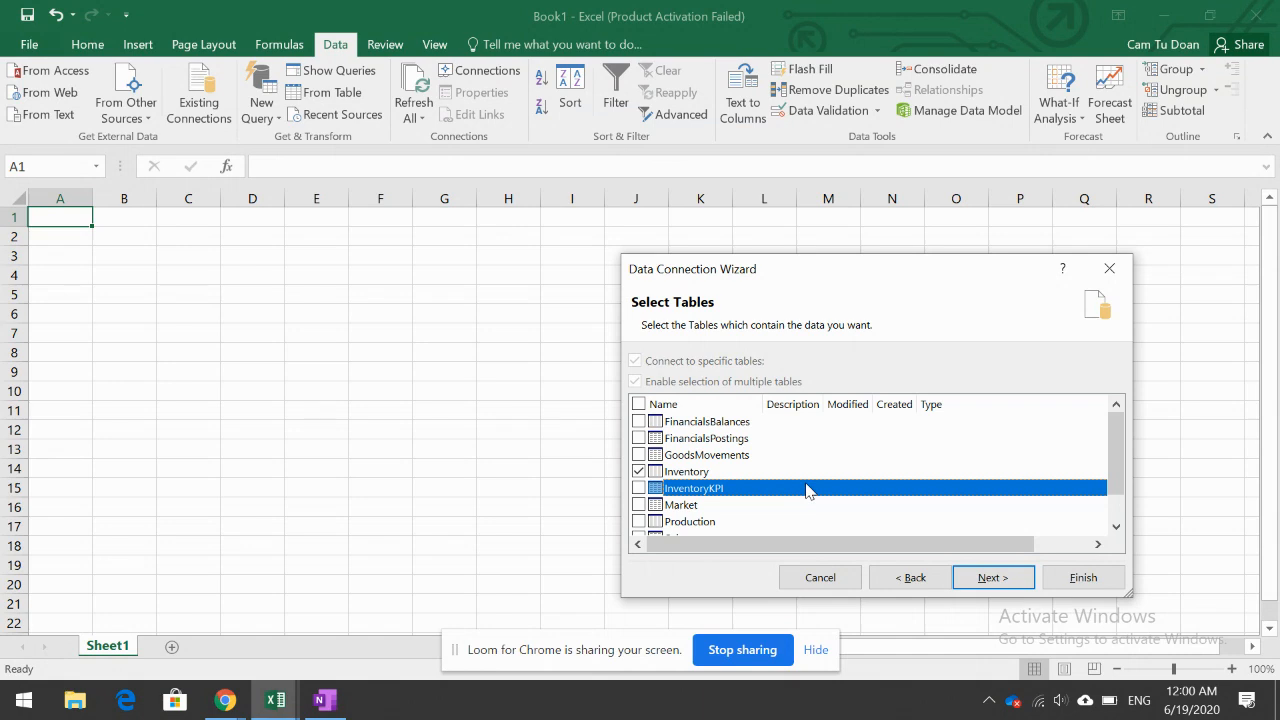
pyautogui.scroll(-1, 808, 490)
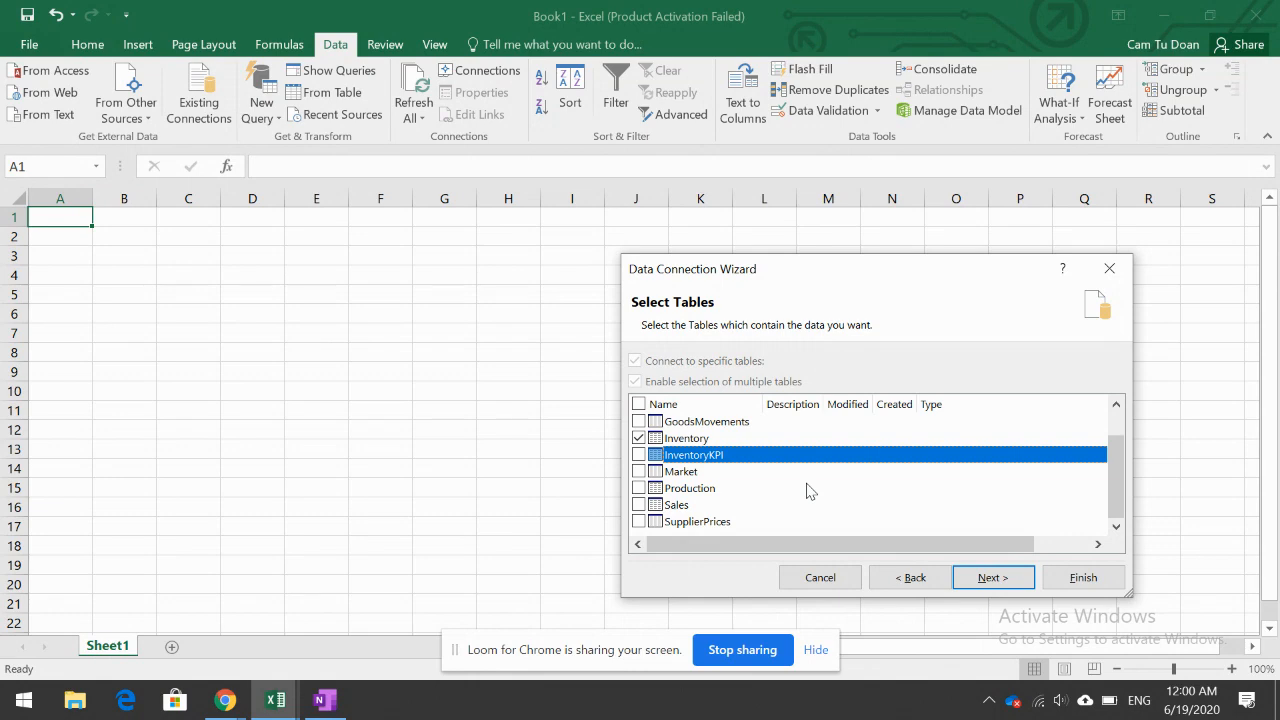
pyautogui.click(993, 576)
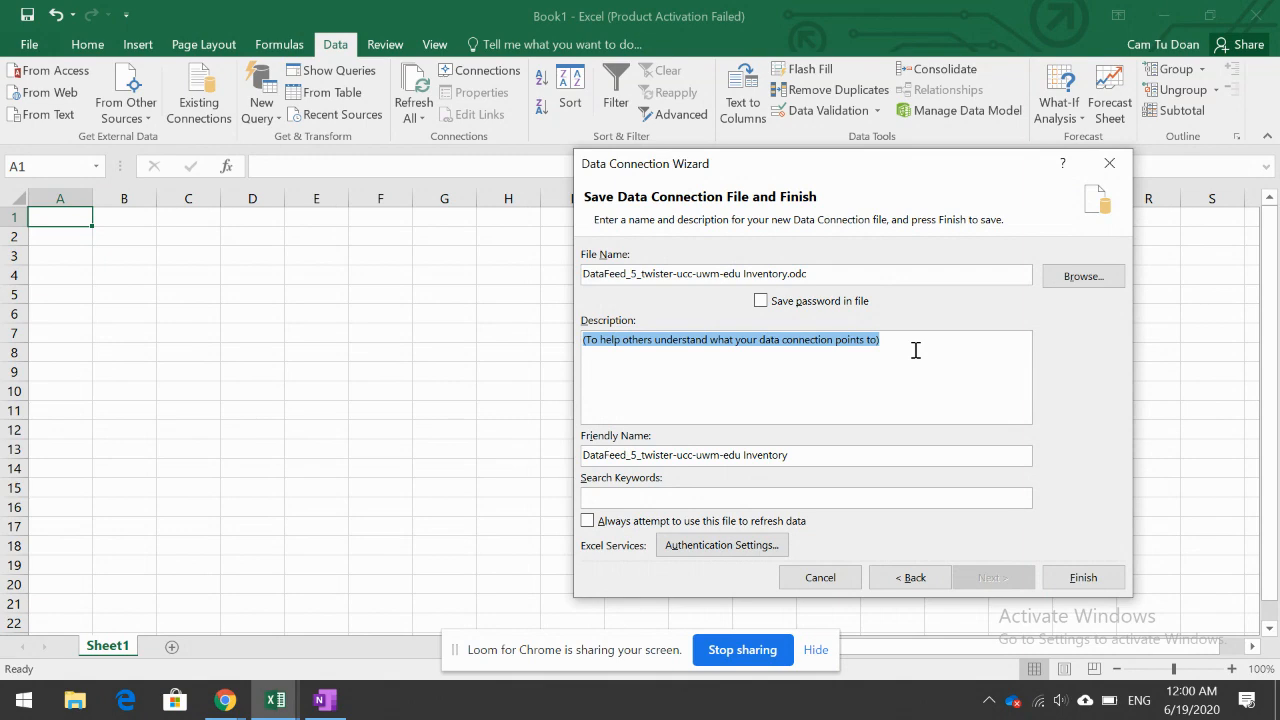
# Step: Save the connection with description 'Inventory', password stored in the file, and always-use-this-file enabled
pyautogui.write('Inventory')
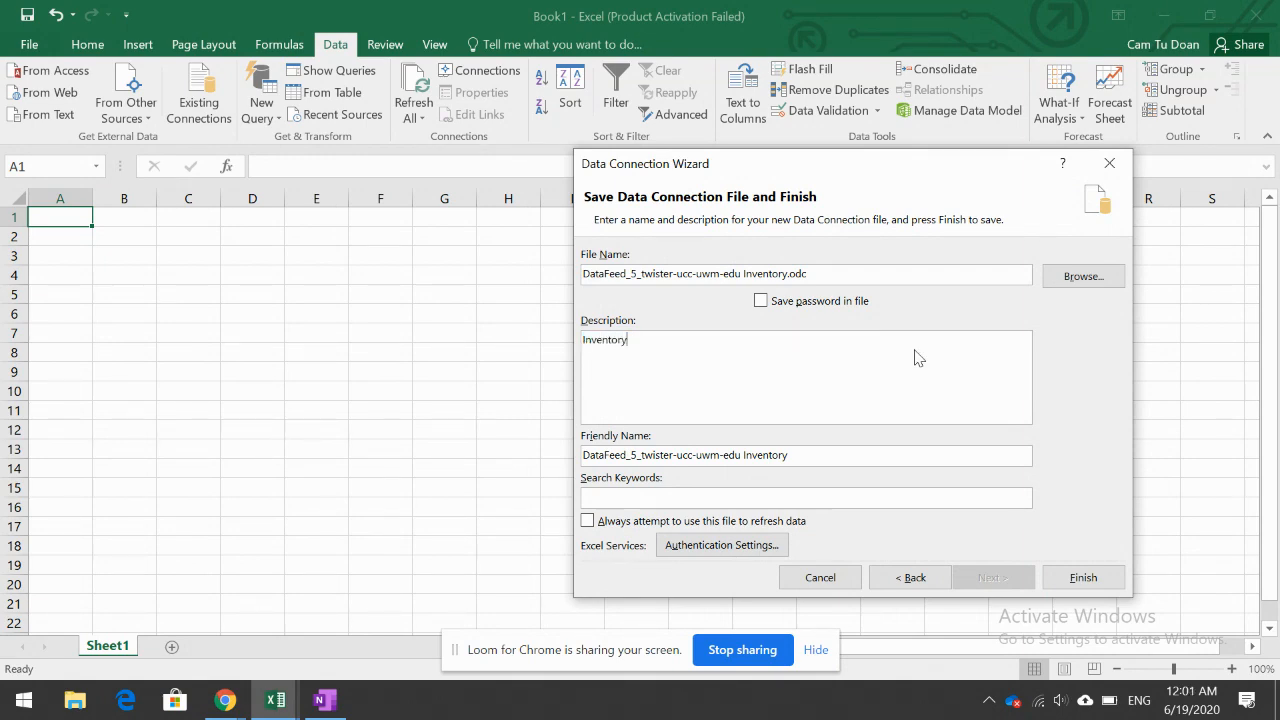
pyautogui.click(760, 300)
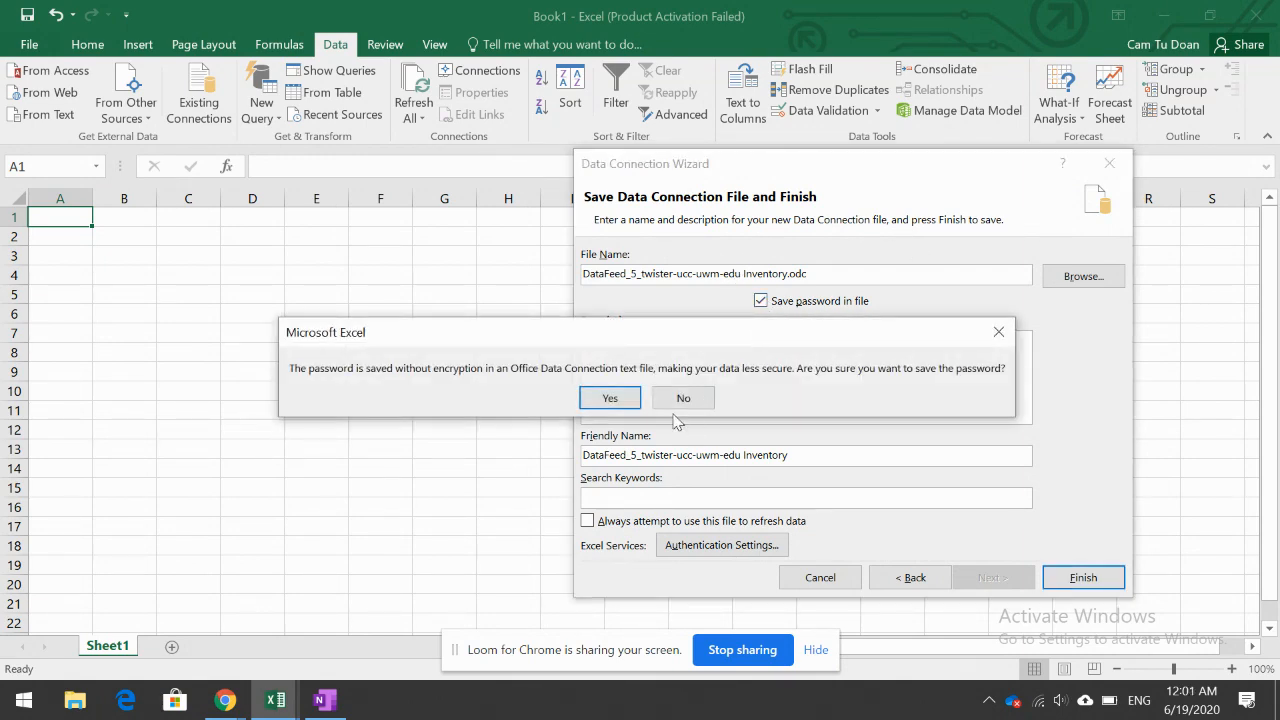
pyautogui.click(634, 406)
pyautogui.click(587, 521)
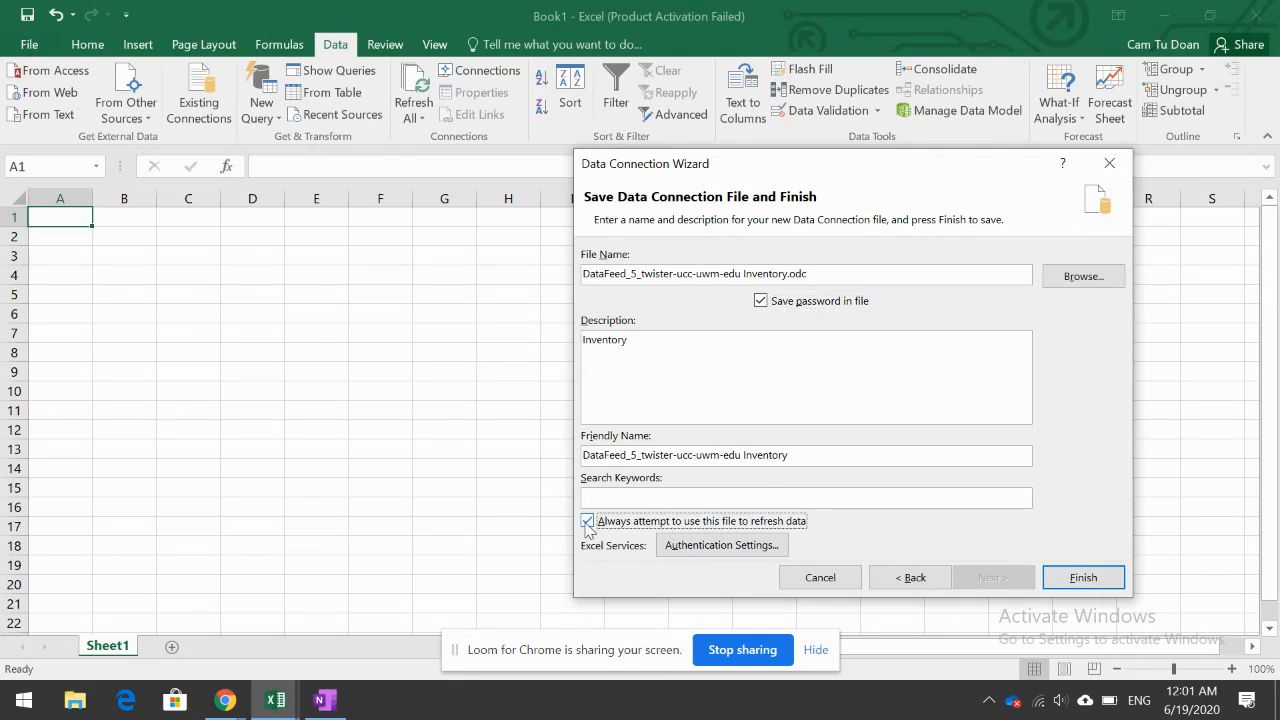
pyautogui.click(1081, 578)
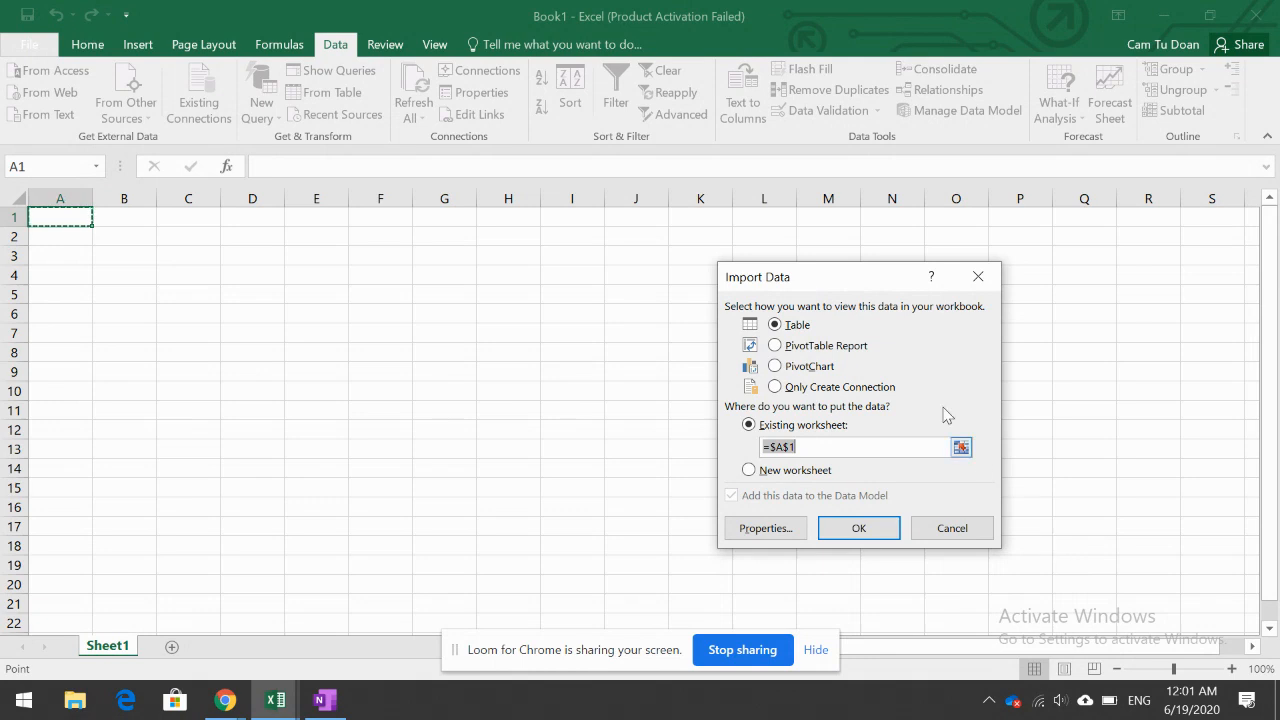
# Step: Import the Inventory data as a table at $A$1 of the existing worksheet
pyautogui.click(857, 528)
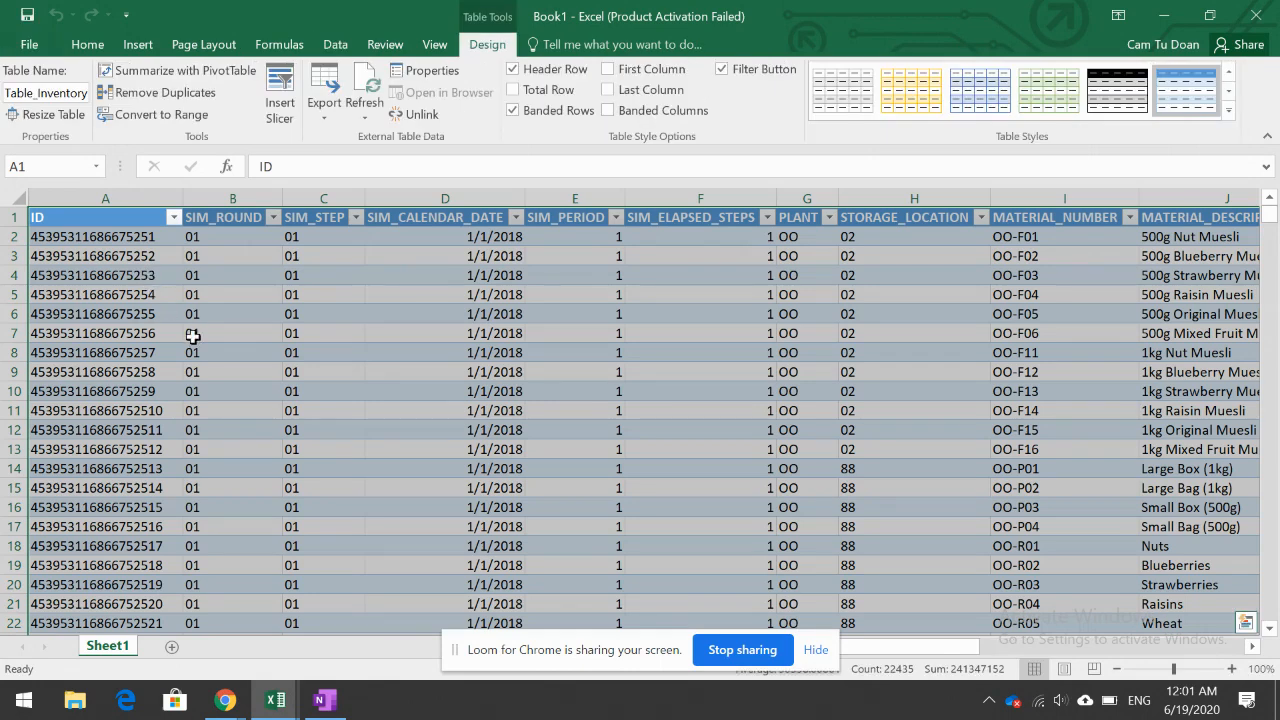
# Step: Select cell B2 and step across the imported inventory columns up to INVENTORY_DELTA
pyautogui.click(290, 368)
pyautogui.click(198, 262)
pyautogui.click(222, 236)
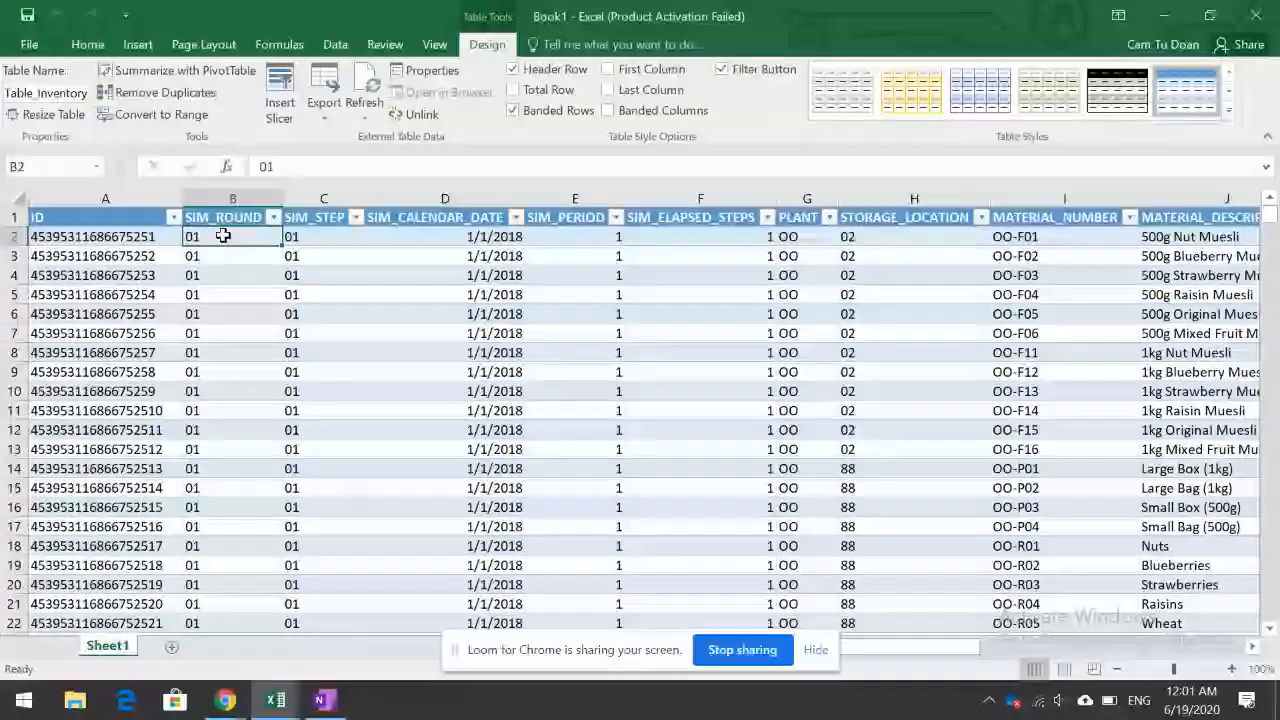
pyautogui.press('Right')
pyautogui.press('Right')
pyautogui.press('Right')
pyautogui.press('Right')
pyautogui.press('Right')
pyautogui.press('Right')
pyautogui.press('Right')
pyautogui.press('Right')
pyautogui.press('Right')
pyautogui.press('Right')
pyautogui.press('Right')
pyautogui.press('Right')
pyautogui.press('Right')
pyautogui.press('Right')
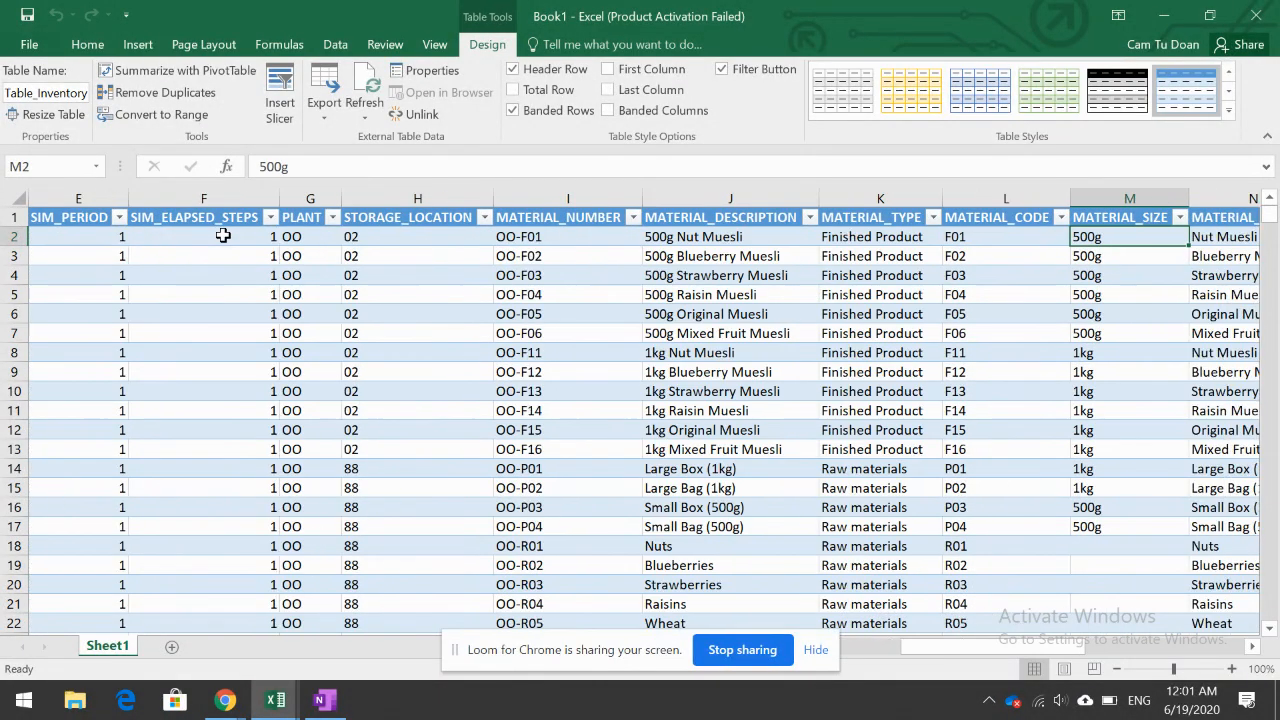
pyautogui.press('Right')
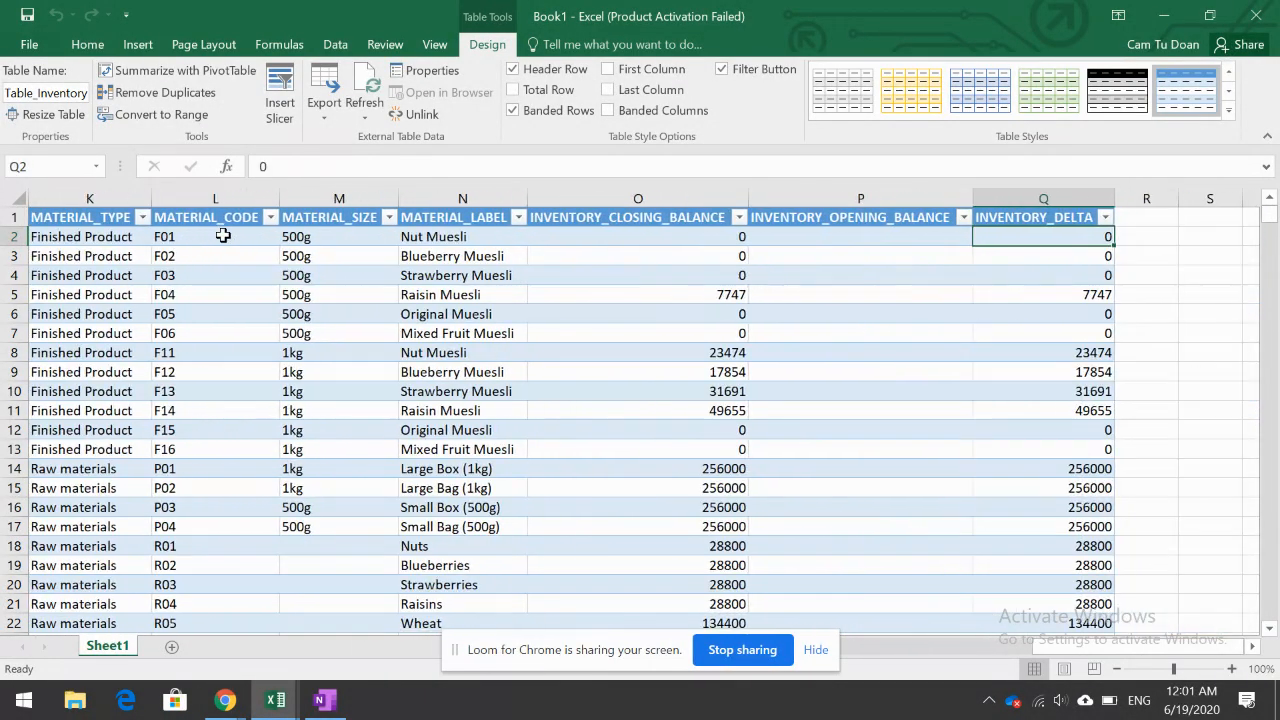
pyautogui.press('Left')
pyautogui.press('Left')
pyautogui.press('Right')
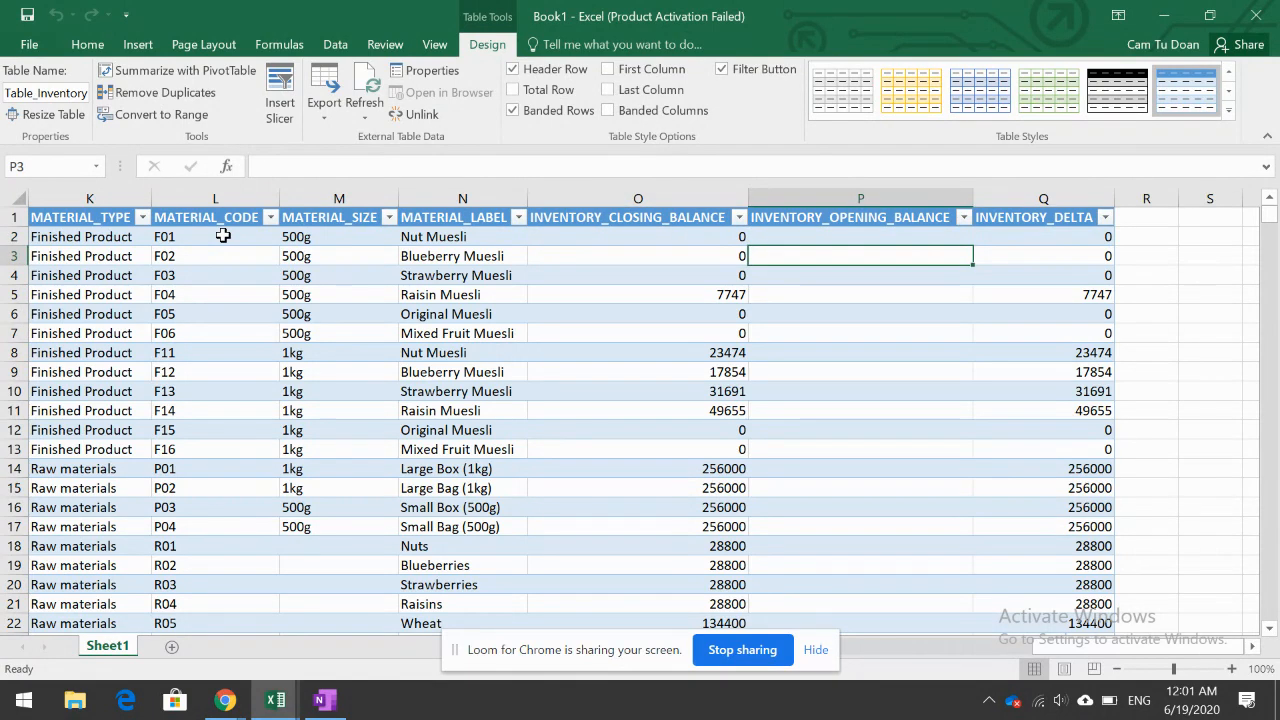
# Step: Rename Sheet1 to Inventory, then return to cell A1 of the data
pyautogui.doubleClick(97, 648)
pyautogui.press('BackSpace')
pyautogui.write('Inventory')
pyautogui.press('Return')
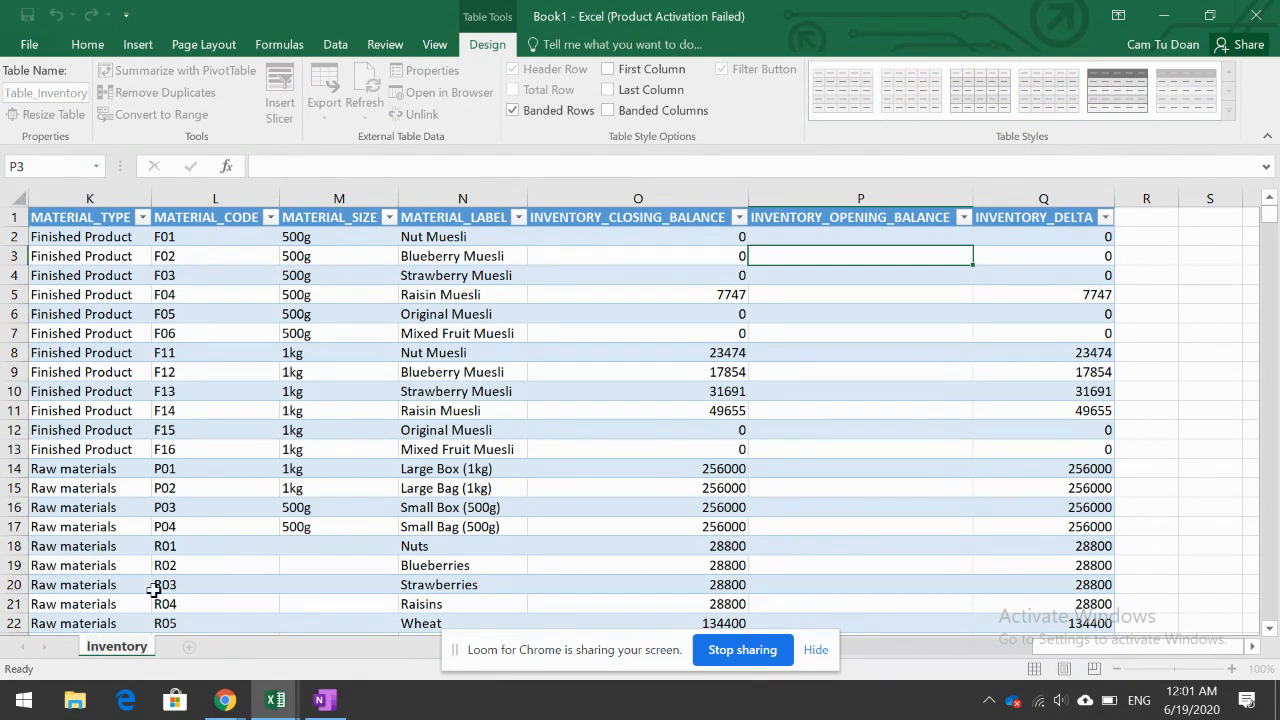
pyautogui.click(217, 572)
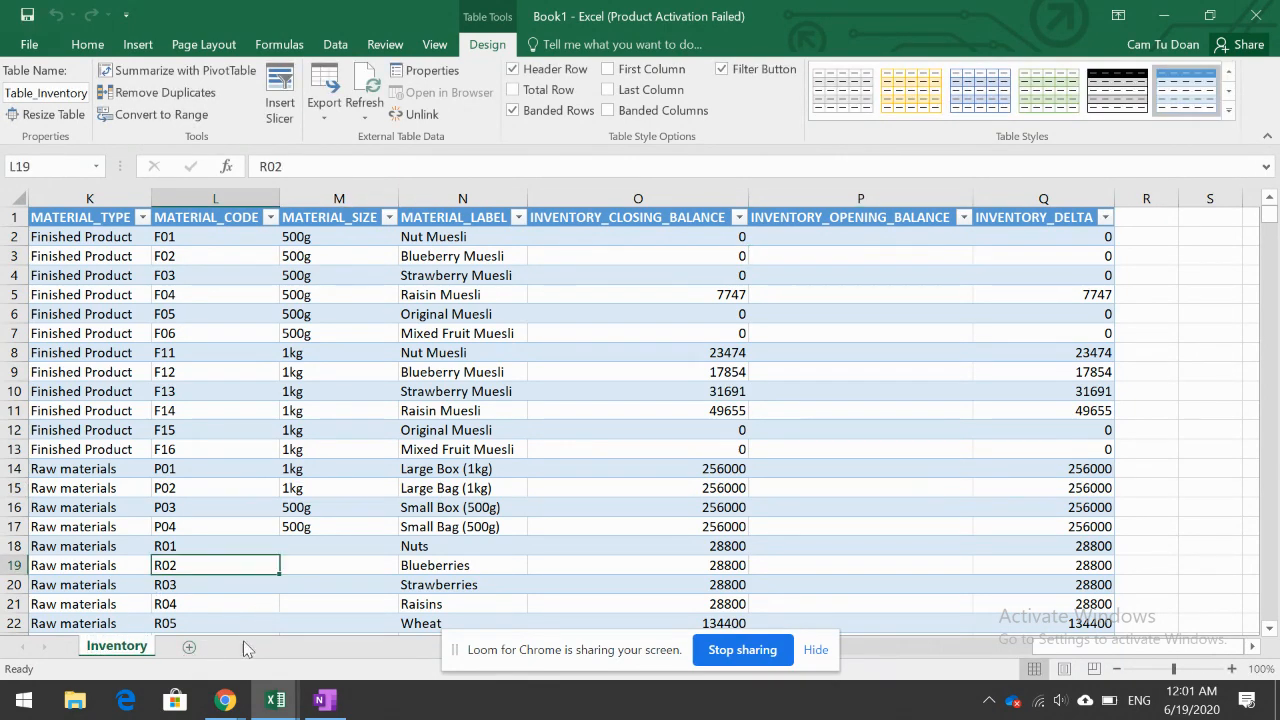
pyautogui.click(186, 346)
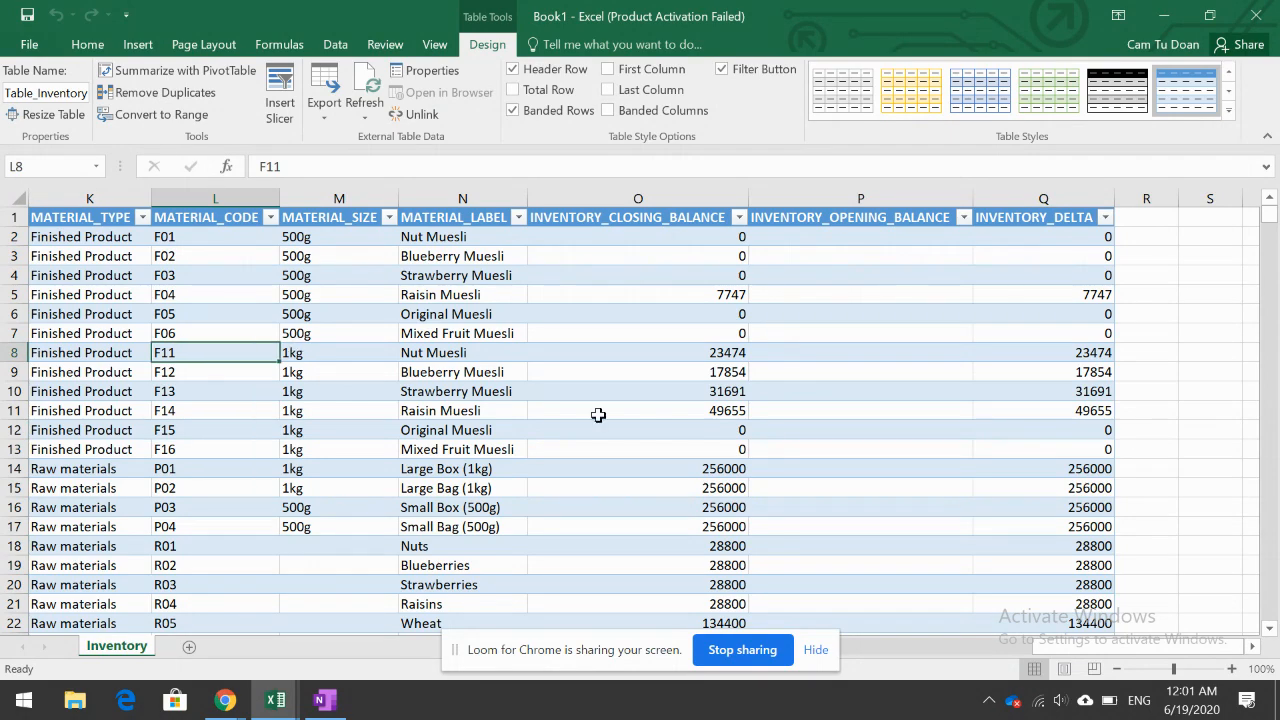
pyautogui.click(91, 214)
pyautogui.press('Left')
pyautogui.press('Left')
pyautogui.press('Left')
pyautogui.press('Left')
pyautogui.press('Left')
pyautogui.press('Left')
pyautogui.press('Left')
pyautogui.press('Left')
pyautogui.press('Left')
pyautogui.press('Left')
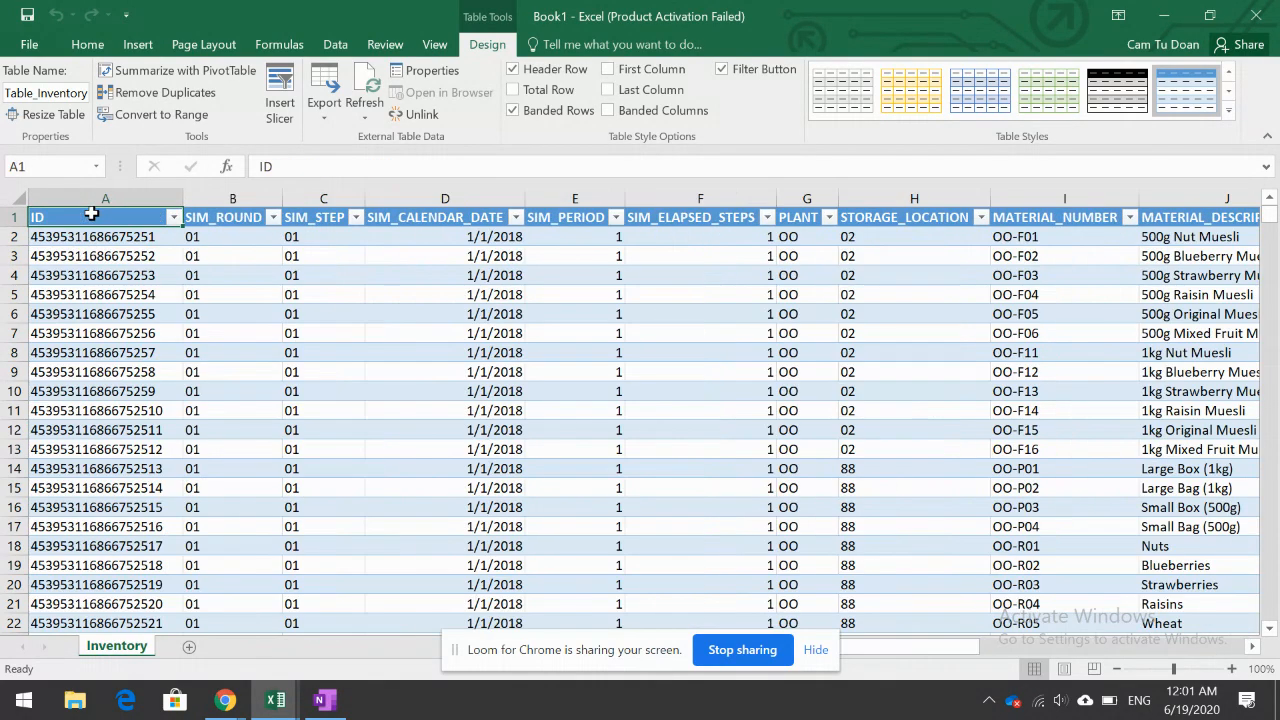
# Step: Insert an Inventory PivotTable on a new sheet with a SIM_ROUND filter and SIM_CALENDAR_DATE month rows
pyautogui.click(137, 44)
pyautogui.click(33, 103)
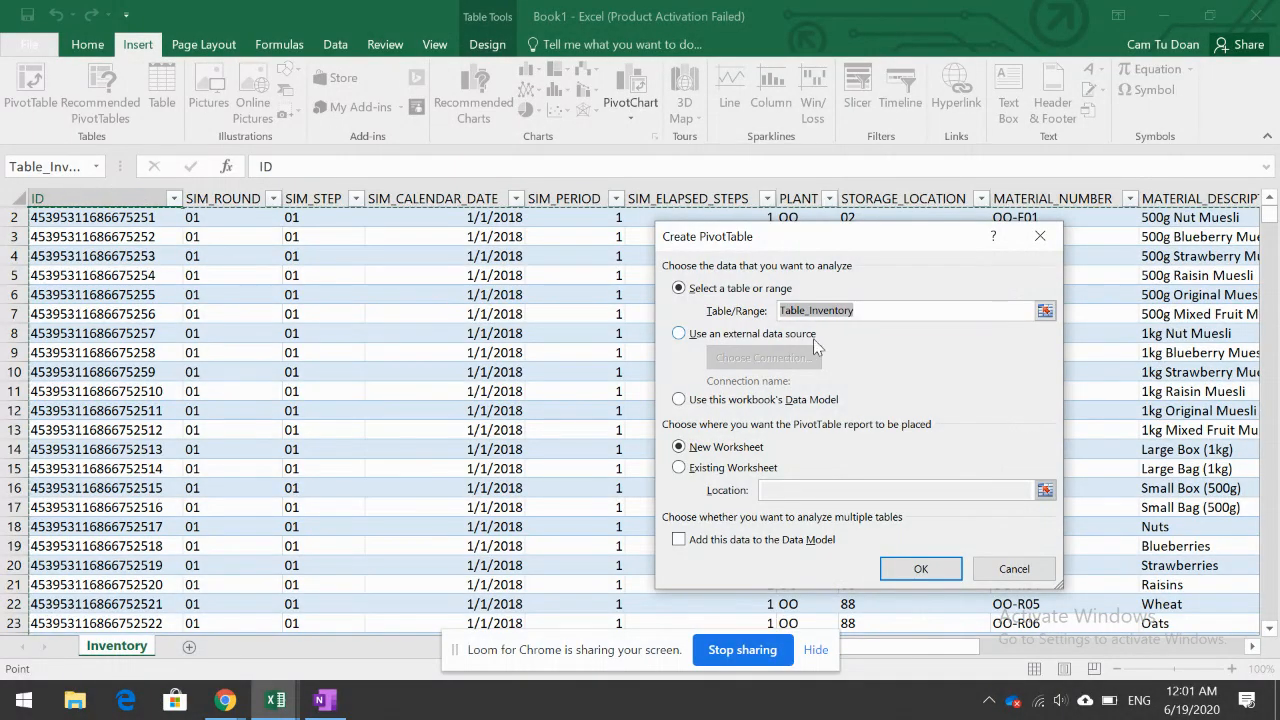
pyautogui.click(910, 567)
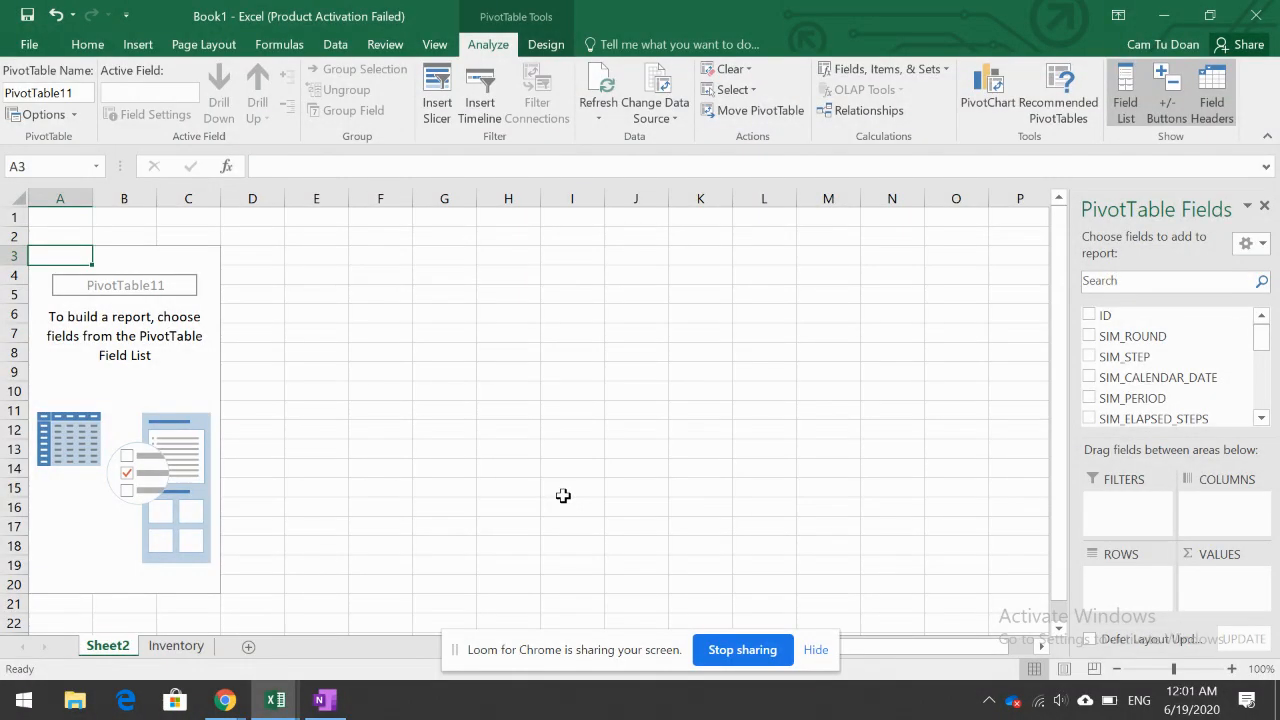
pyautogui.click(1089, 336)
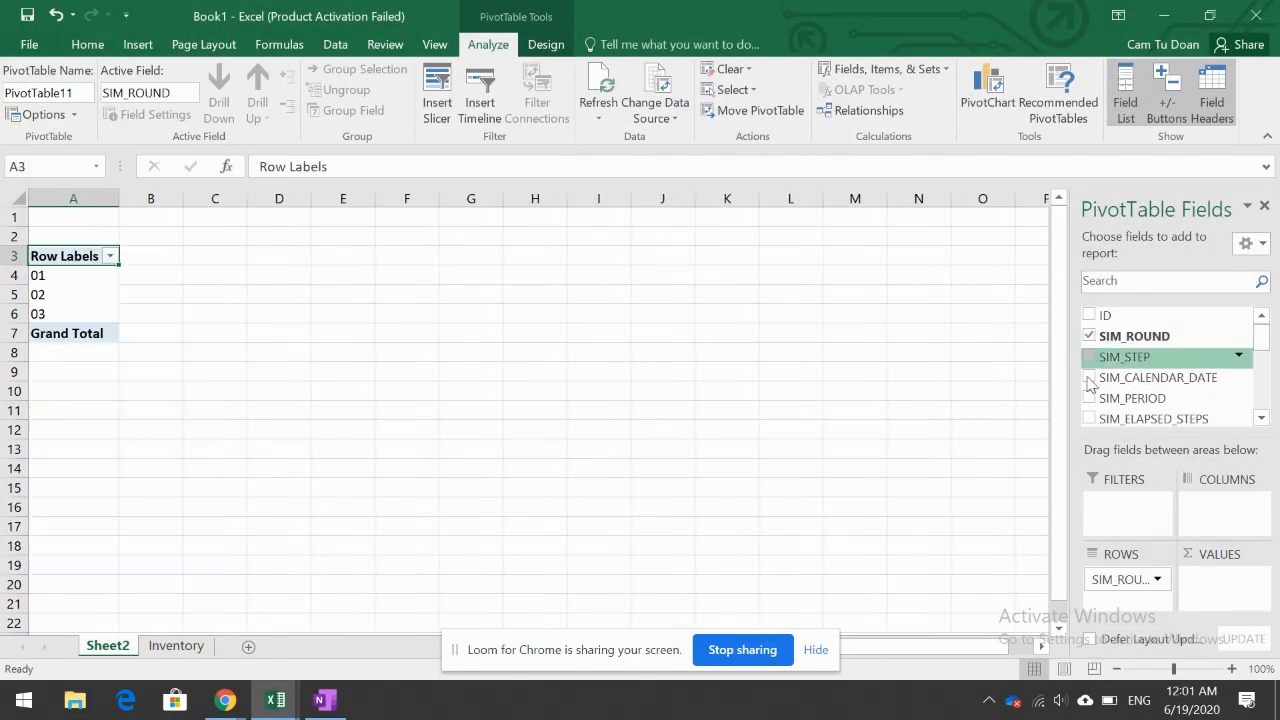
pyautogui.moveTo(1122, 580); pyautogui.dragTo(1119, 525)
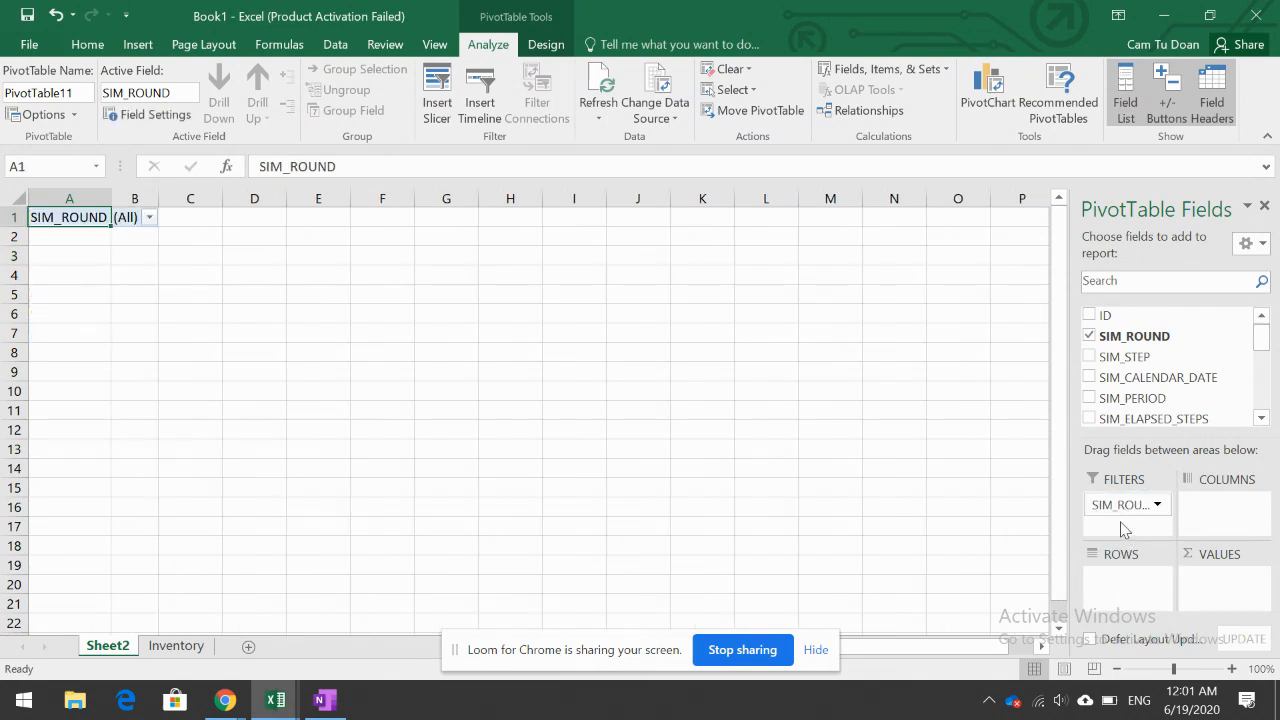
pyautogui.click(1092, 379)
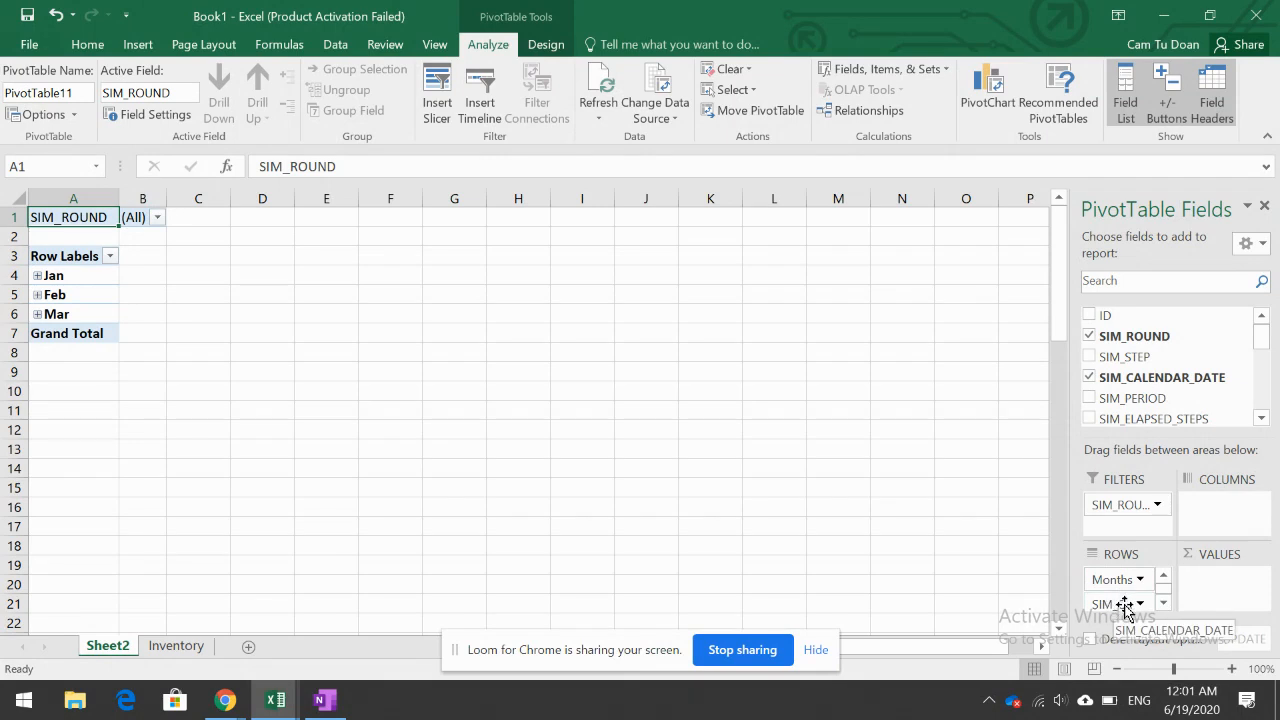
pyautogui.moveTo(1125, 608); pyautogui.dragTo(102, 361)
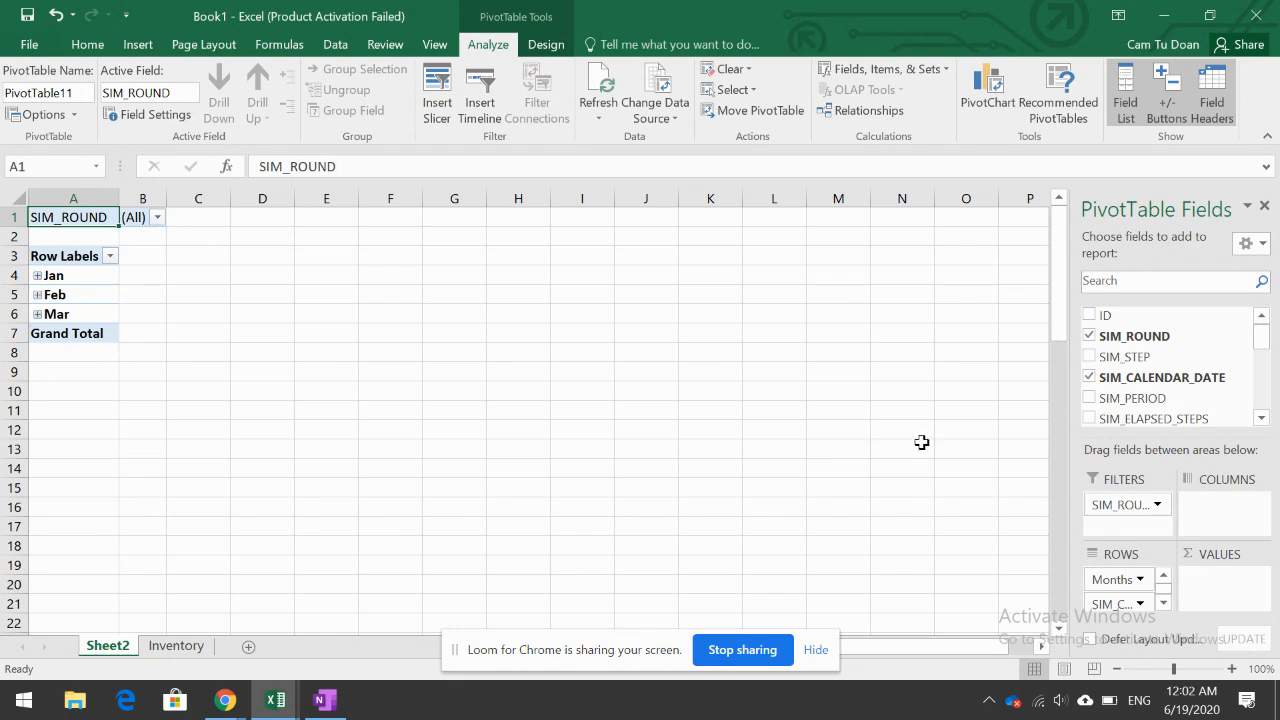
# Step: Nest MATERIAL_NUMBER under months and sum INVENTORY_CLOSING_BALANCE in values, totalling 92183026
pyautogui.click(1262, 419)
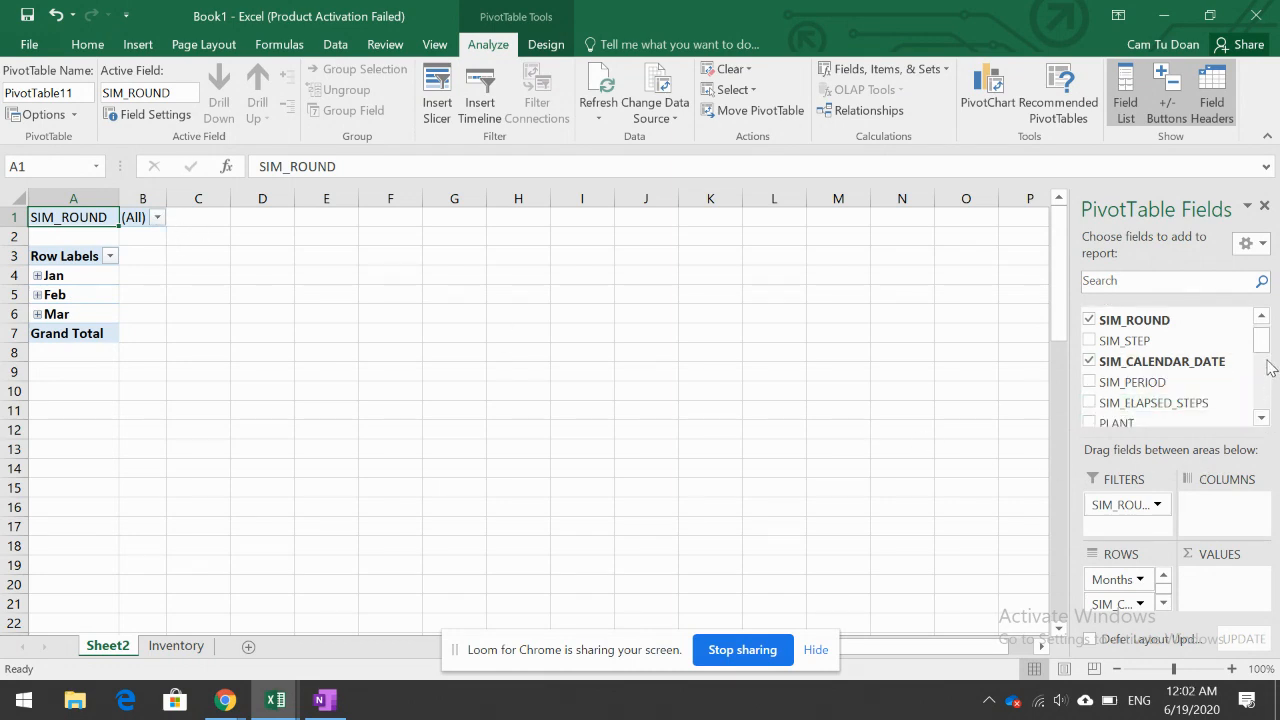
pyautogui.scroll(-1, 1263, 362)
pyautogui.scroll(-1, 1263, 362)
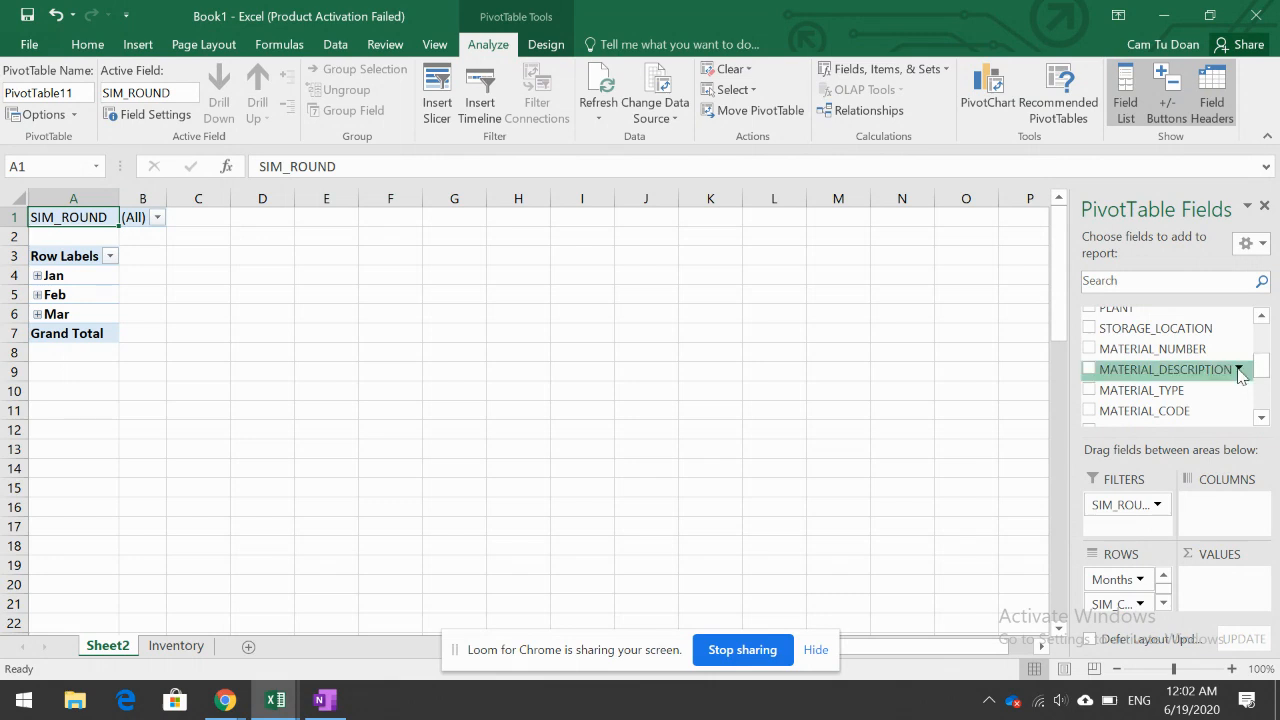
pyautogui.moveTo(1089, 354); pyautogui.dragTo(1128, 600)
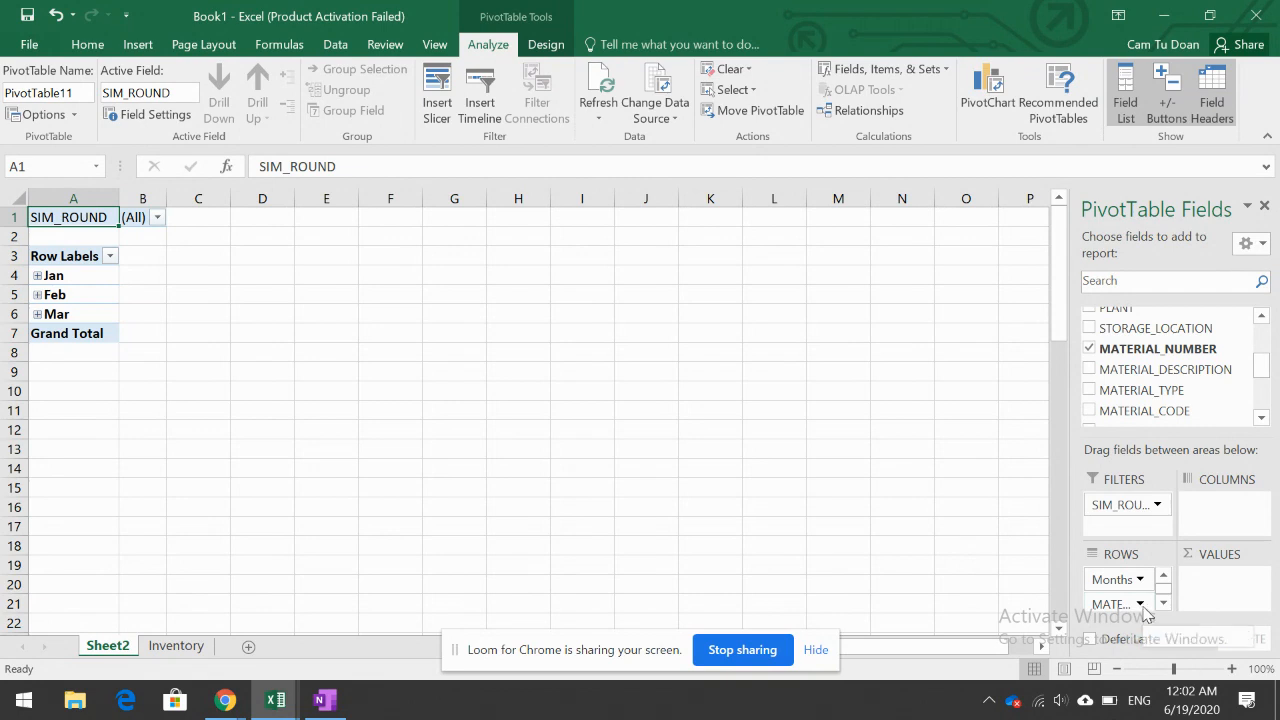
pyautogui.moveTo(1265, 370); pyautogui.dragTo(1265, 405)
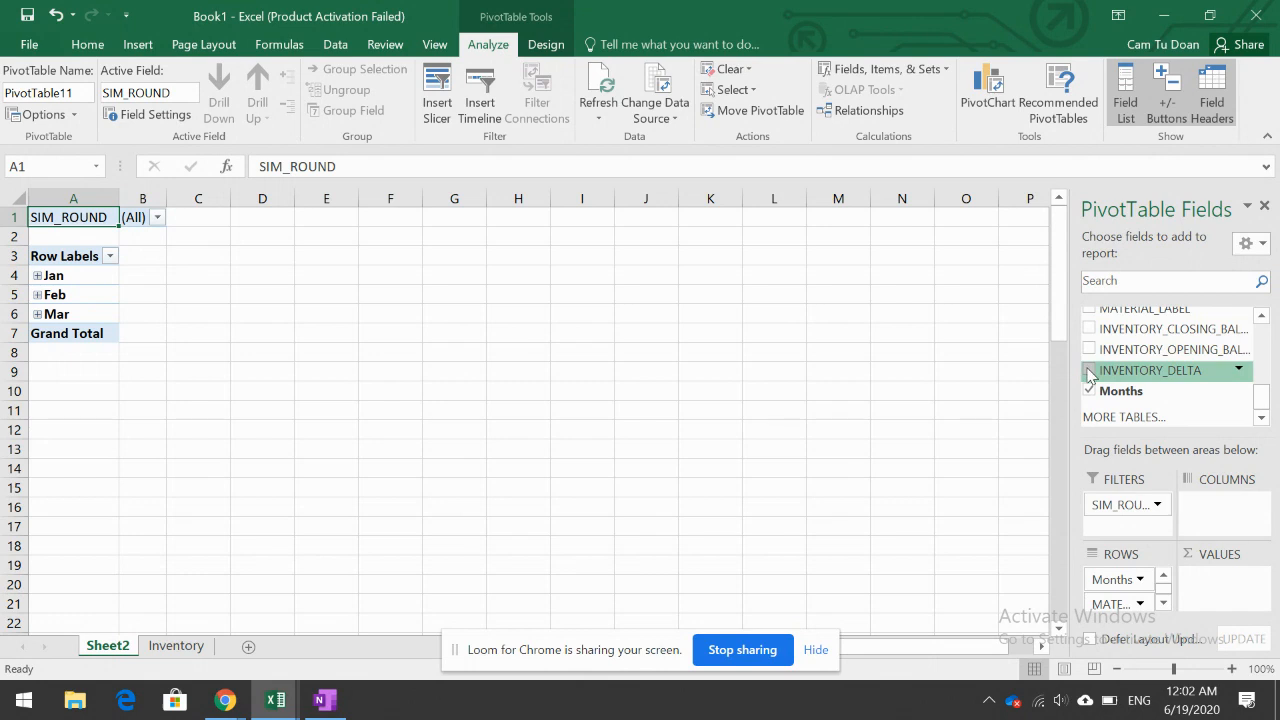
pyautogui.moveTo(1089, 333); pyautogui.dragTo(1210, 592)
pyautogui.moveTo(1148, 357); pyautogui.dragTo(422, 314)
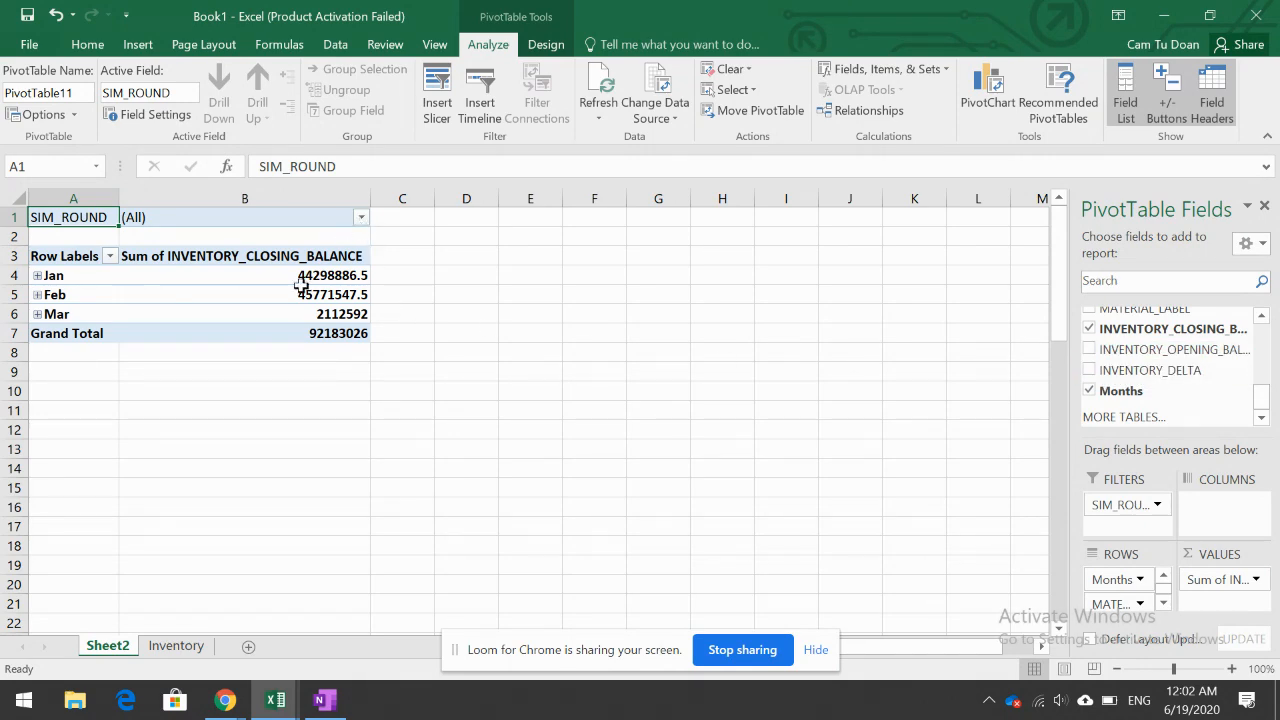
pyautogui.click(265, 290)
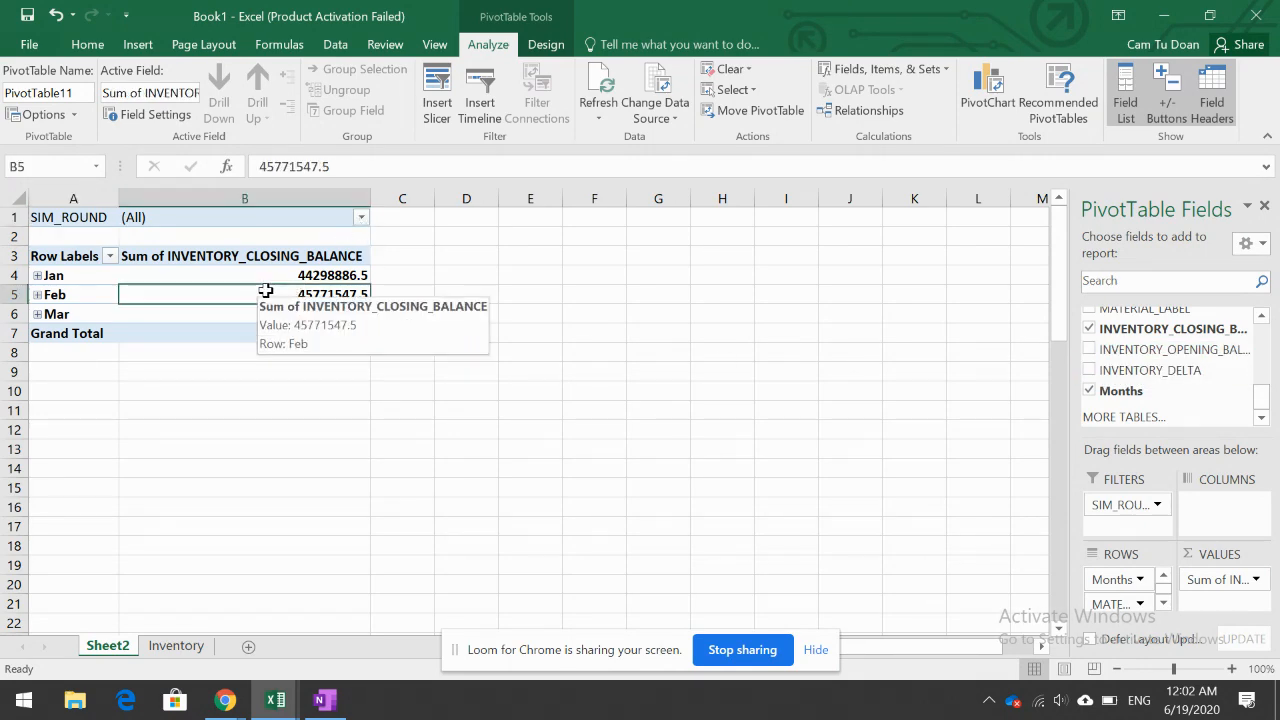
# Step: Remove the Months and SIM_CALENDAR_DATE fields so balances are listed per MATERIAL_NUMBER only
pyautogui.click(38, 277)
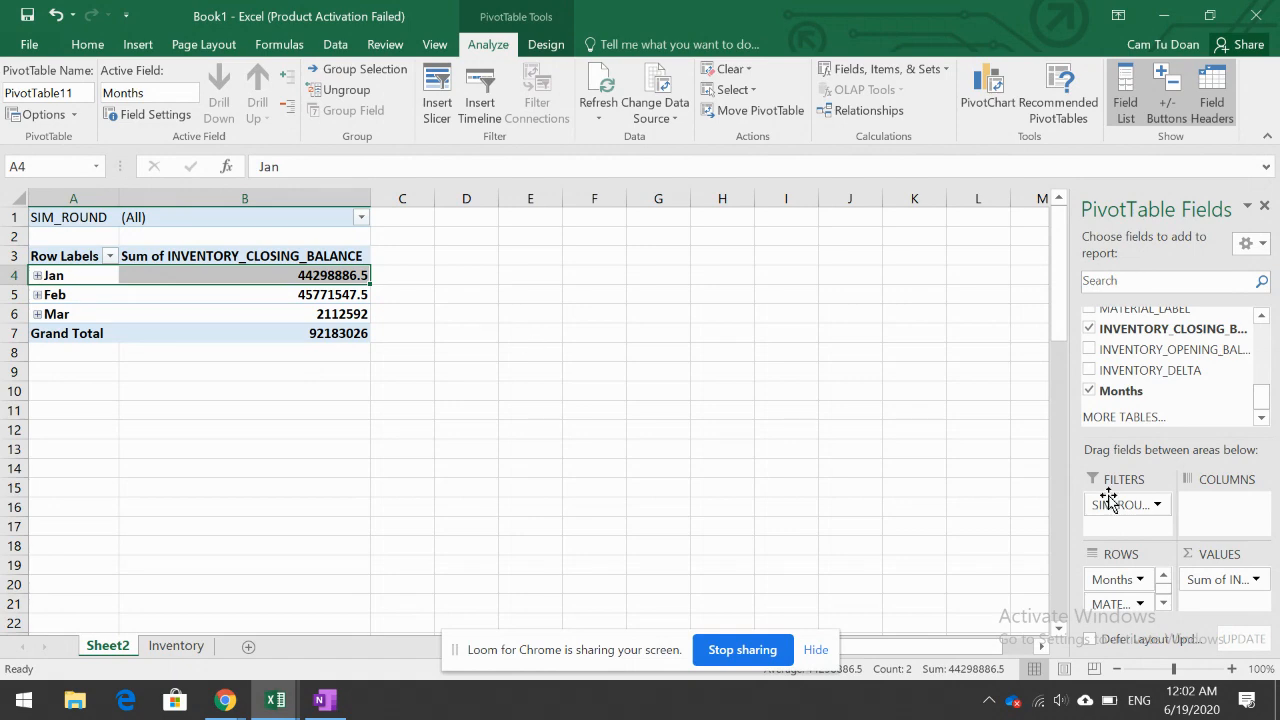
pyautogui.moveTo(1115, 579); pyautogui.dragTo(1128, 525)
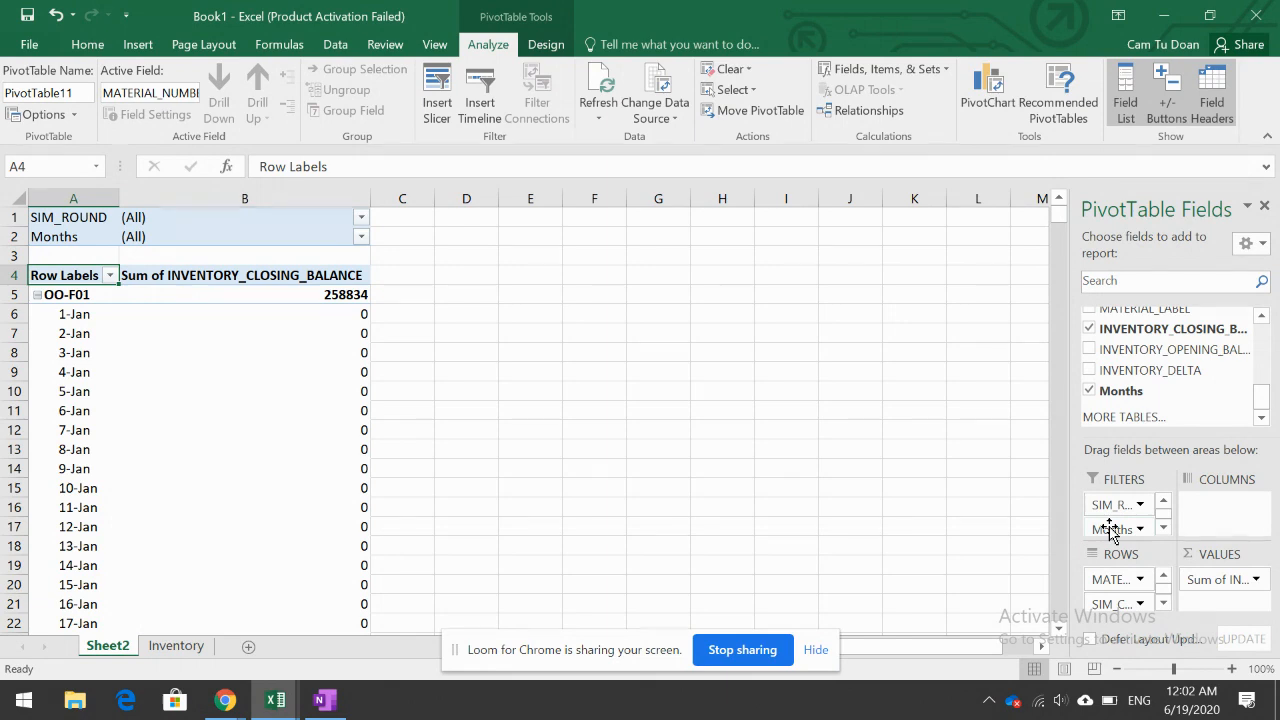
pyautogui.moveTo(1110, 530); pyautogui.dragTo(1110, 530)
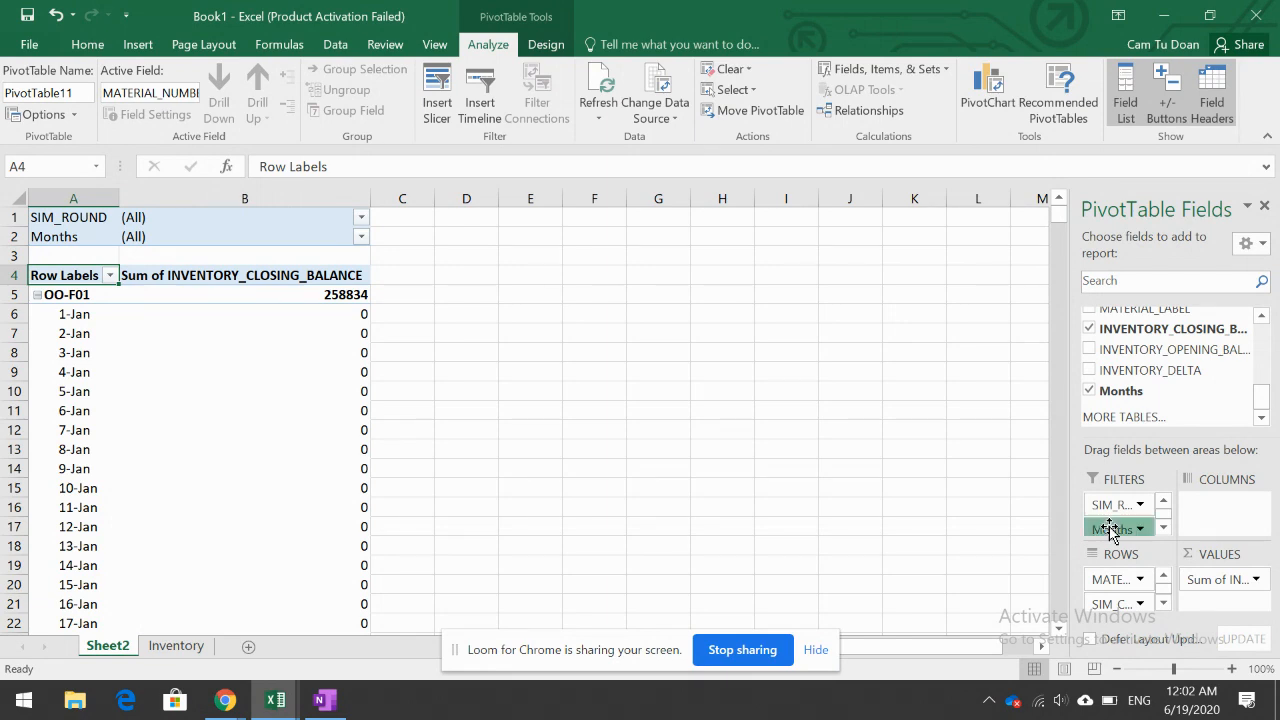
pyautogui.moveTo(1110, 530); pyautogui.dragTo(1003, 454)
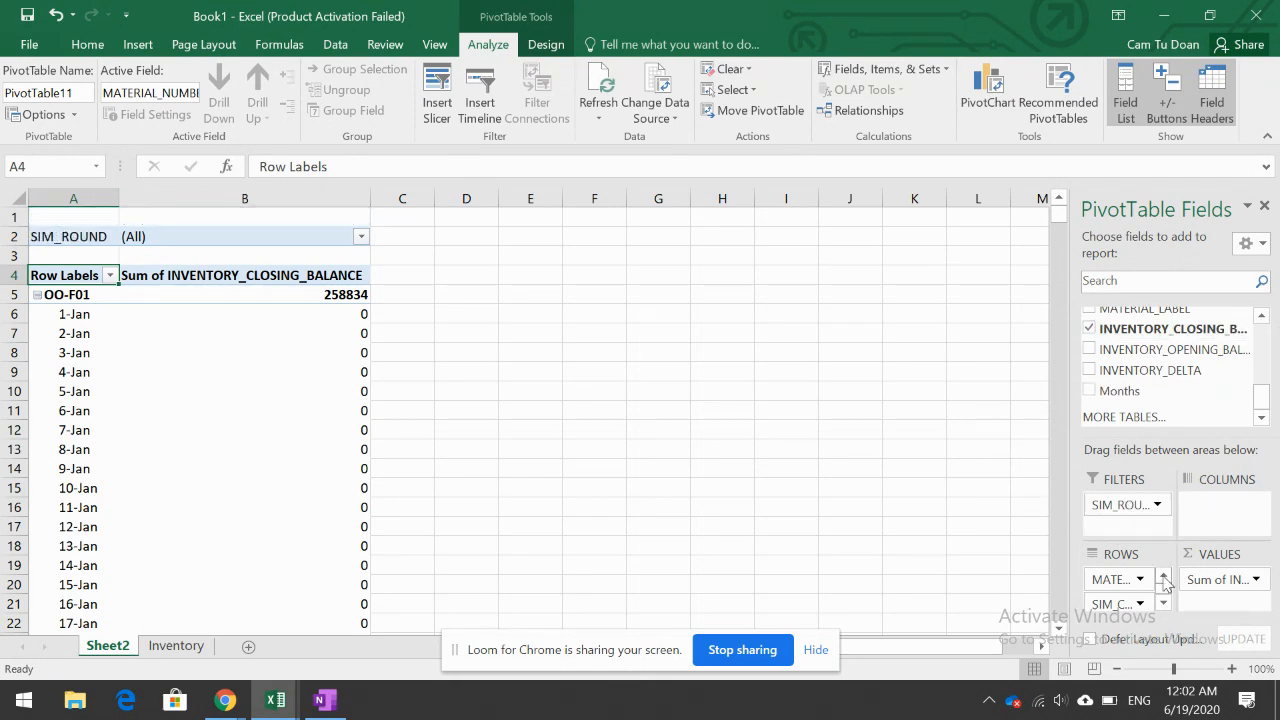
pyautogui.moveTo(1106, 606)
pyautogui.mouseDown()
pyautogui.moveTo(1110, 540)
pyautogui.moveTo(1111, 603)
pyautogui.mouseUp()
pyautogui.scroll(-2, 270, 412)
pyautogui.scroll(-6, 256, 415)
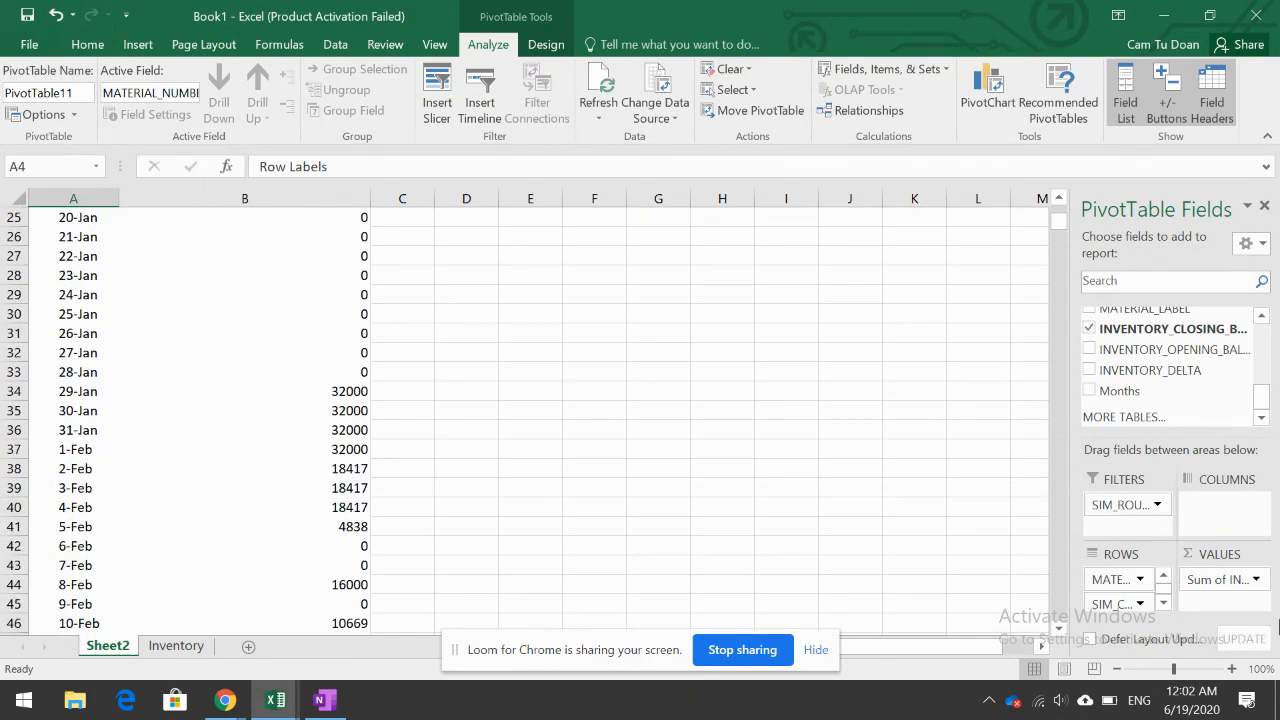
pyautogui.moveTo(1108, 602); pyautogui.dragTo(970, 386)
pyautogui.moveTo(1263, 396); pyautogui.dragTo(1266, 330)
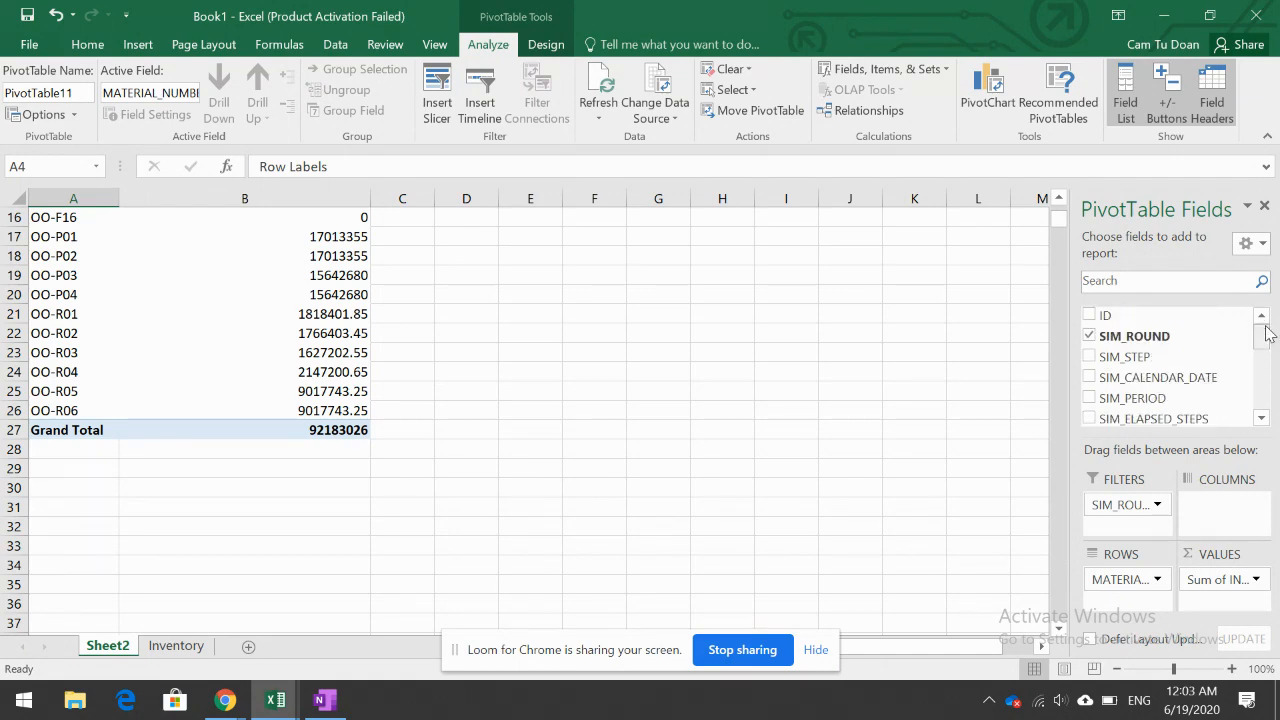
# Step: Set the SIM_ROUND filter in B2 to round 03
pyautogui.scroll(5, 674, 343)
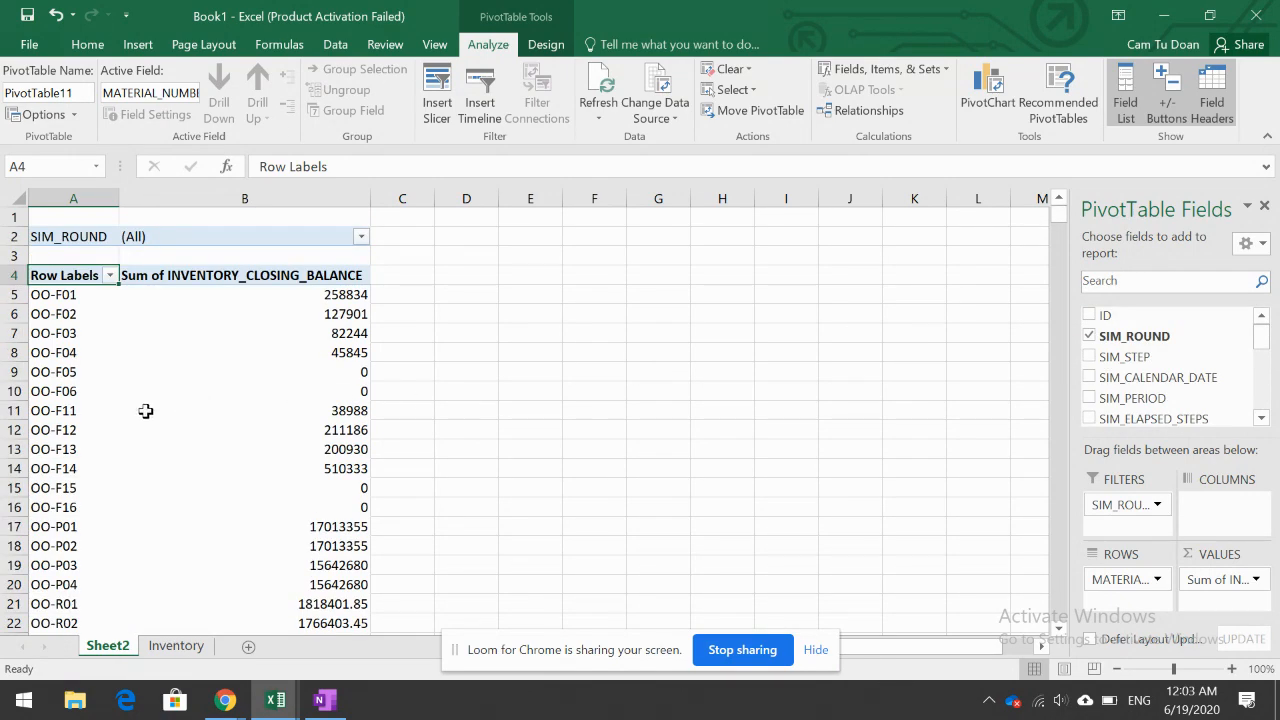
pyautogui.click(361, 237)
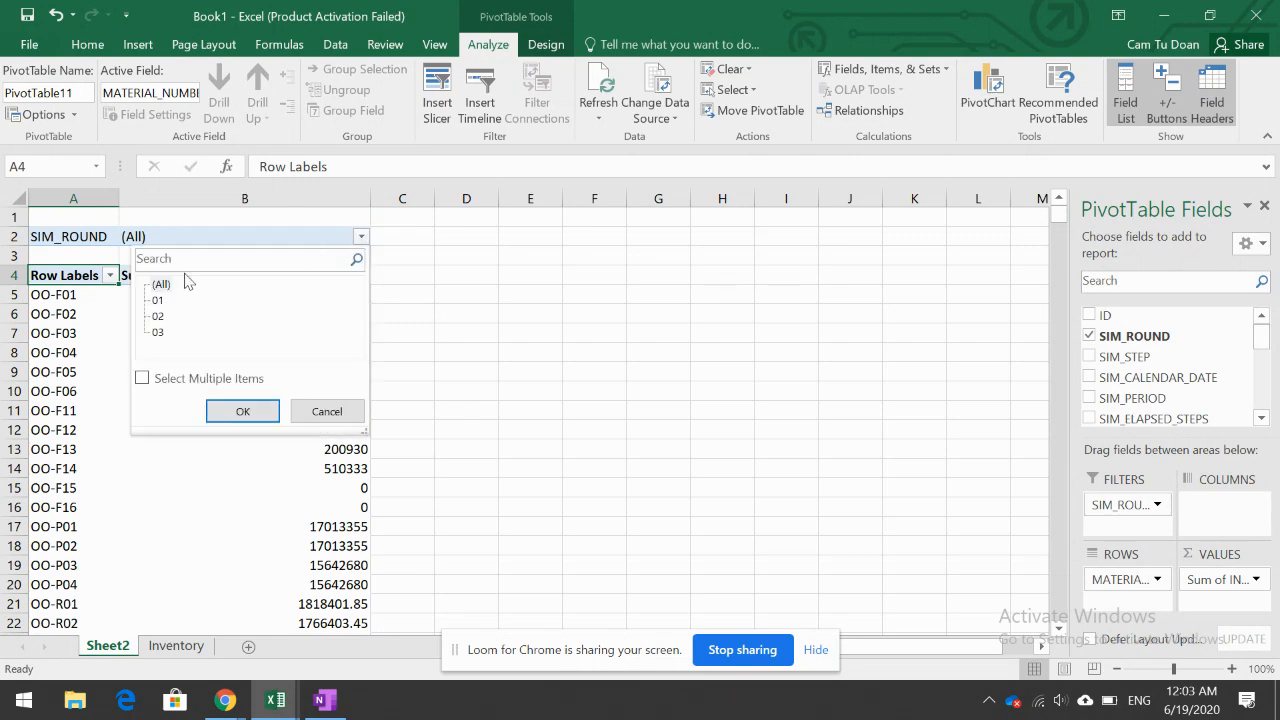
pyautogui.click(158, 332)
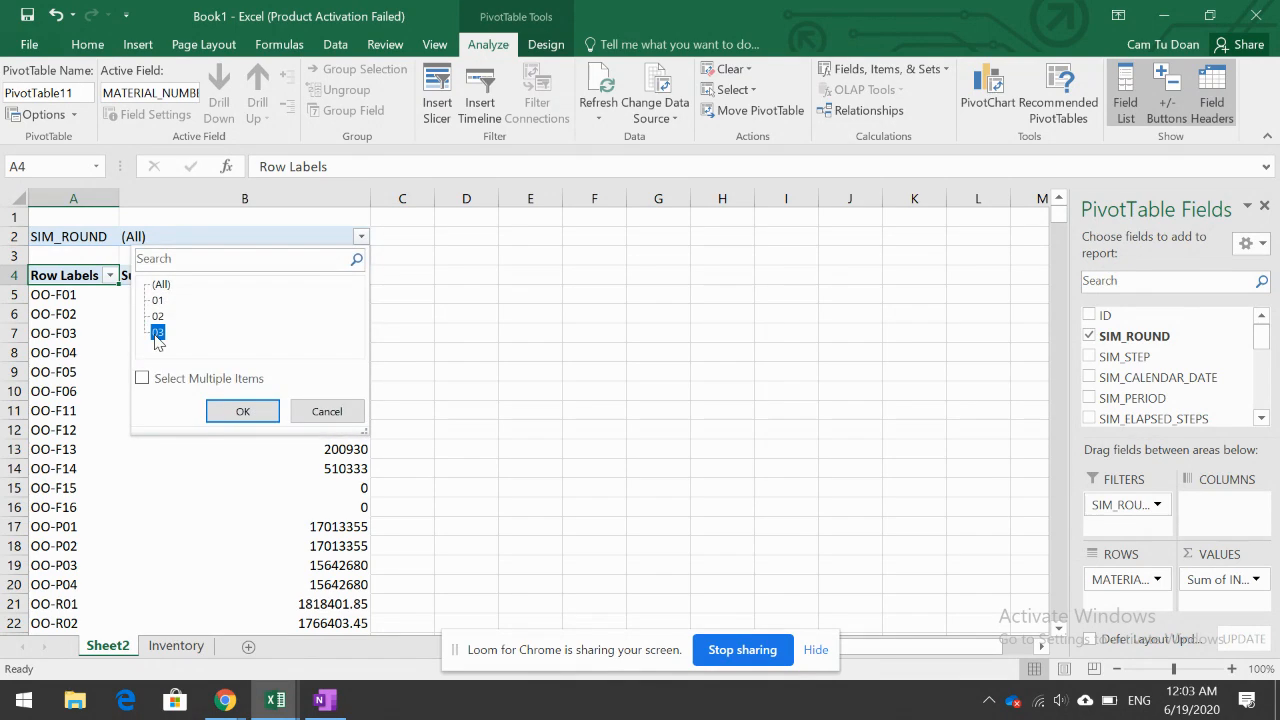
pyautogui.click(250, 411)
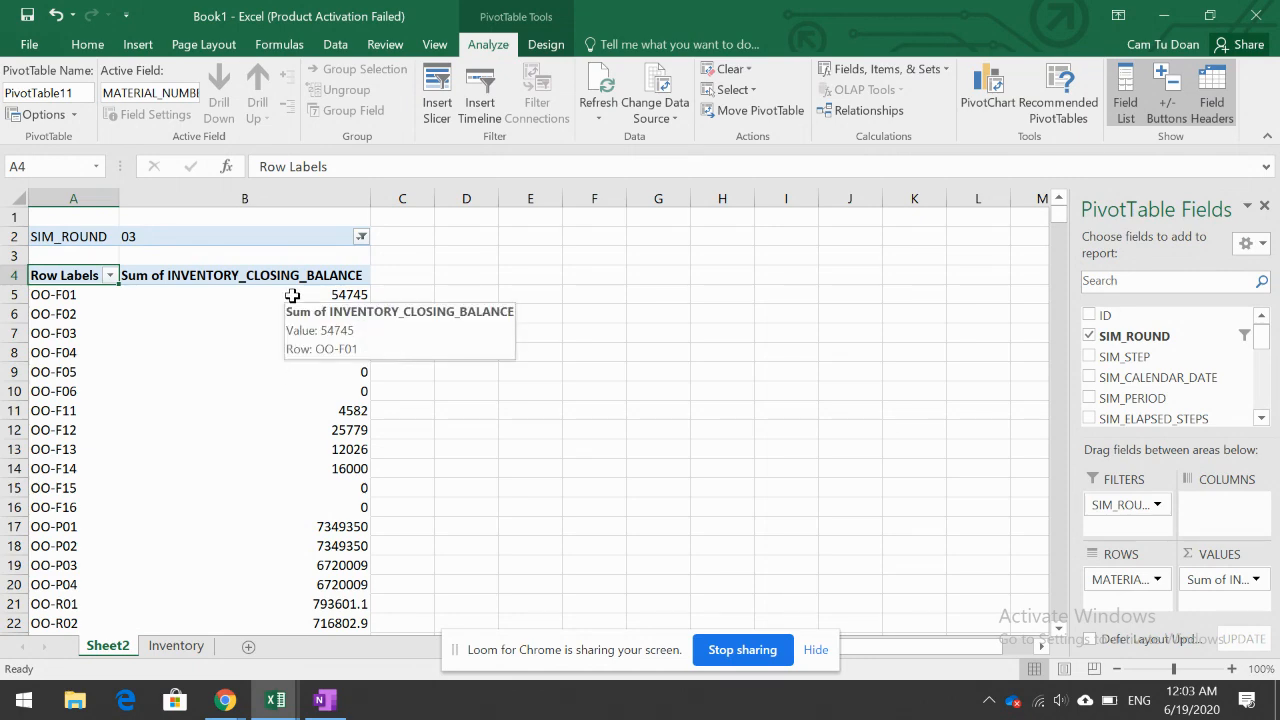
# Step: Add MATERIAL_TYPE to rows, grouping materials into Finished Product and Raw materials
pyautogui.scroll(-3, 264, 475)
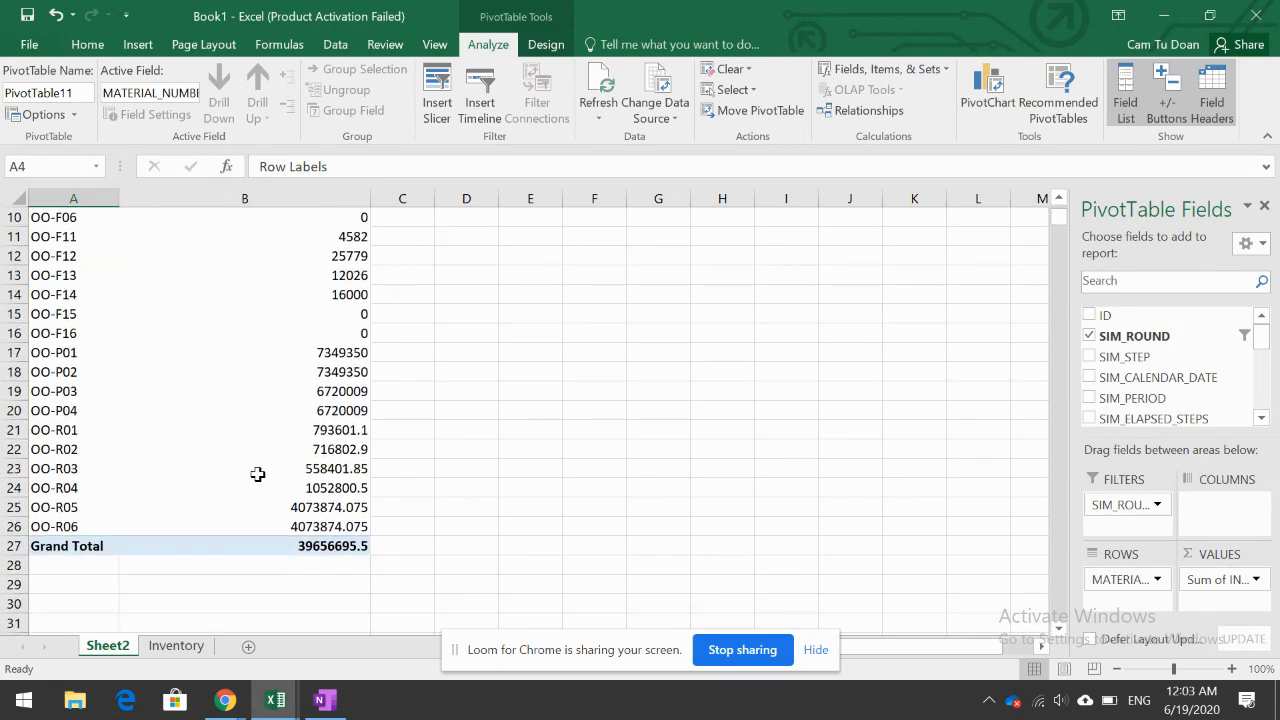
pyautogui.scroll(3, 258, 474)
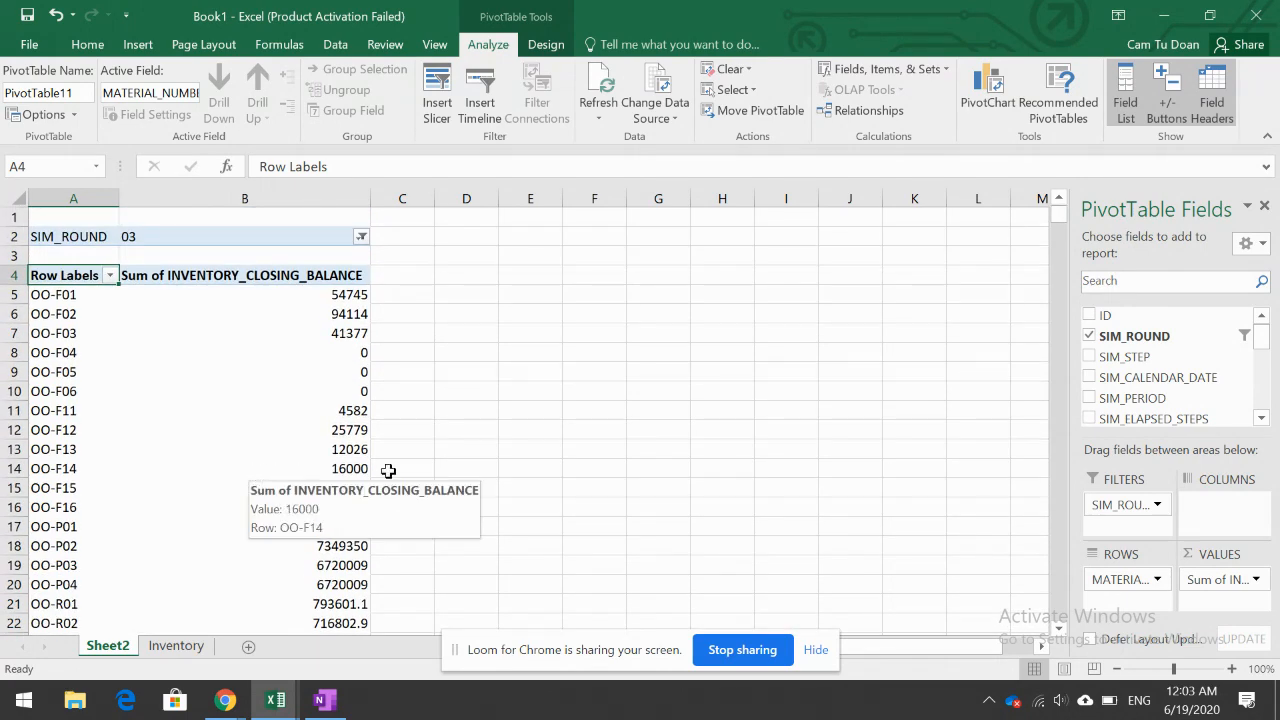
pyautogui.click(1262, 418)
pyautogui.click(1262, 418)
pyautogui.click(1262, 418)
pyautogui.click(1262, 418)
pyautogui.click(1262, 418)
pyautogui.click(1262, 418)
pyautogui.click(1262, 418)
pyautogui.moveTo(1245, 414); pyautogui.dragTo(1112, 598)
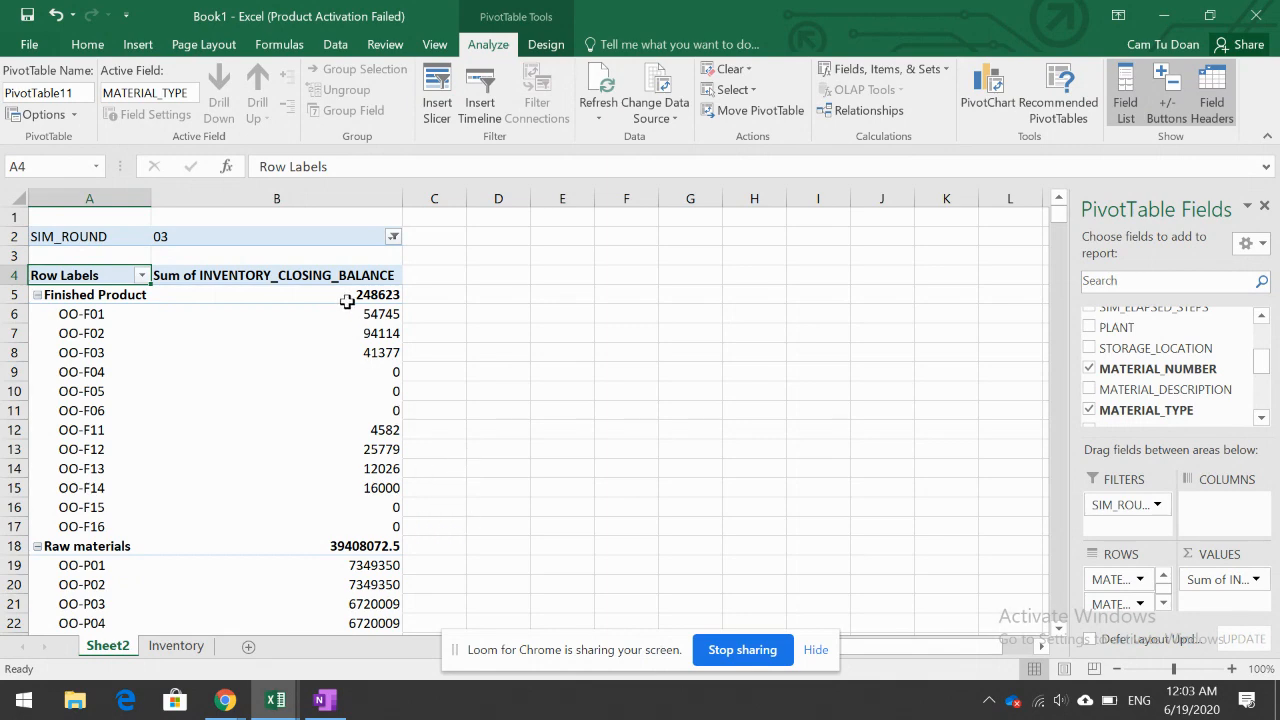
# Step: Shade finished-product balances B6:B17 with a Green-Yellow-Red color scale, then select raw-material balances B19:B28
pyautogui.moveTo(309, 314); pyautogui.dragTo(312, 524)
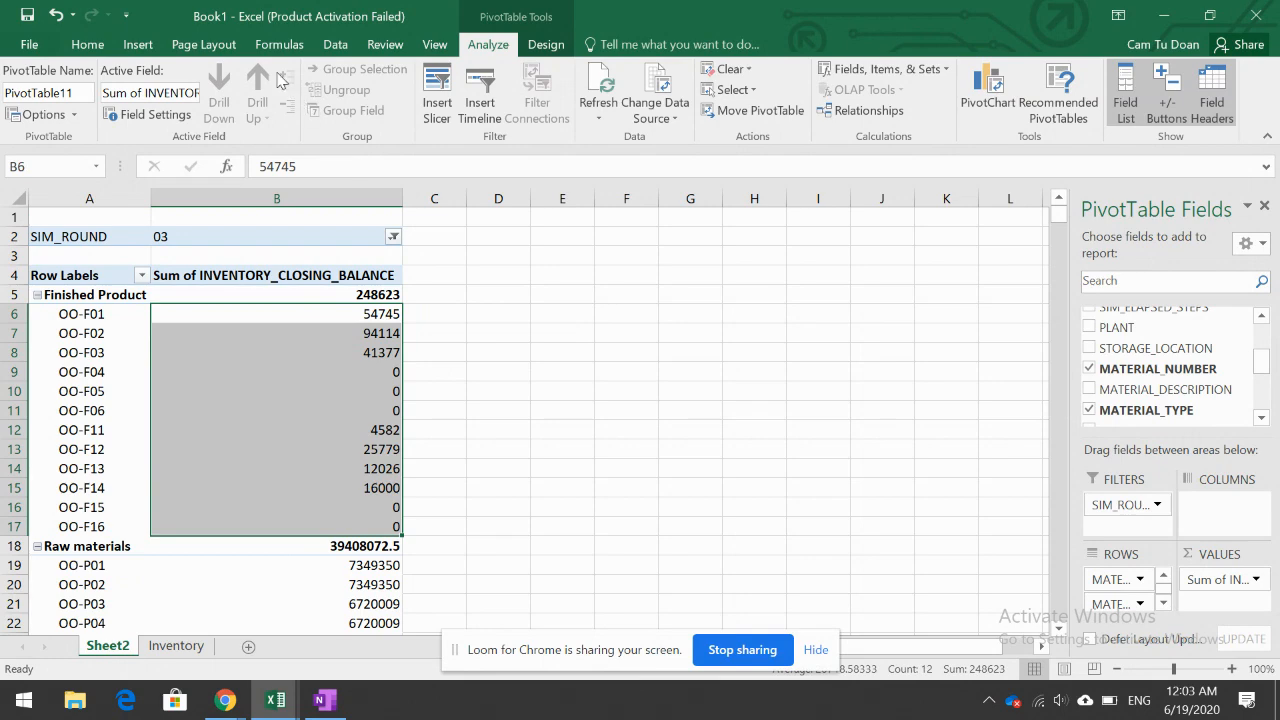
pyautogui.click(320, 50)
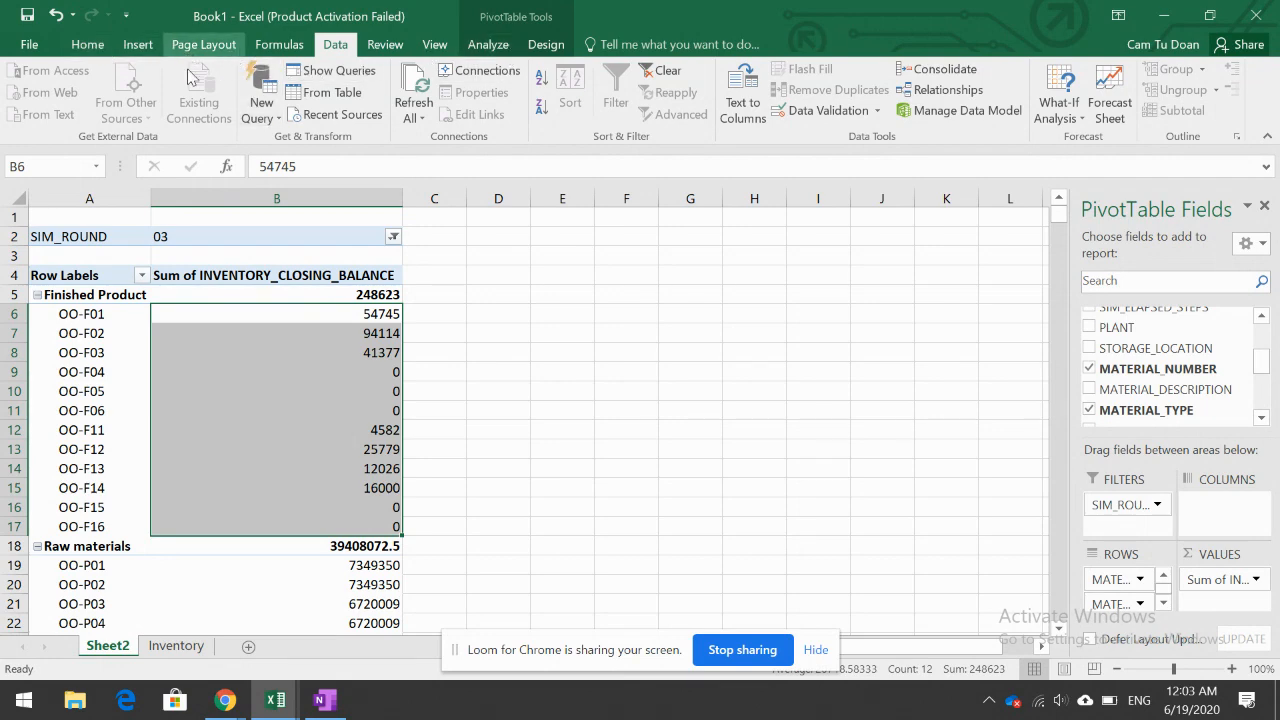
pyautogui.click(95, 53)
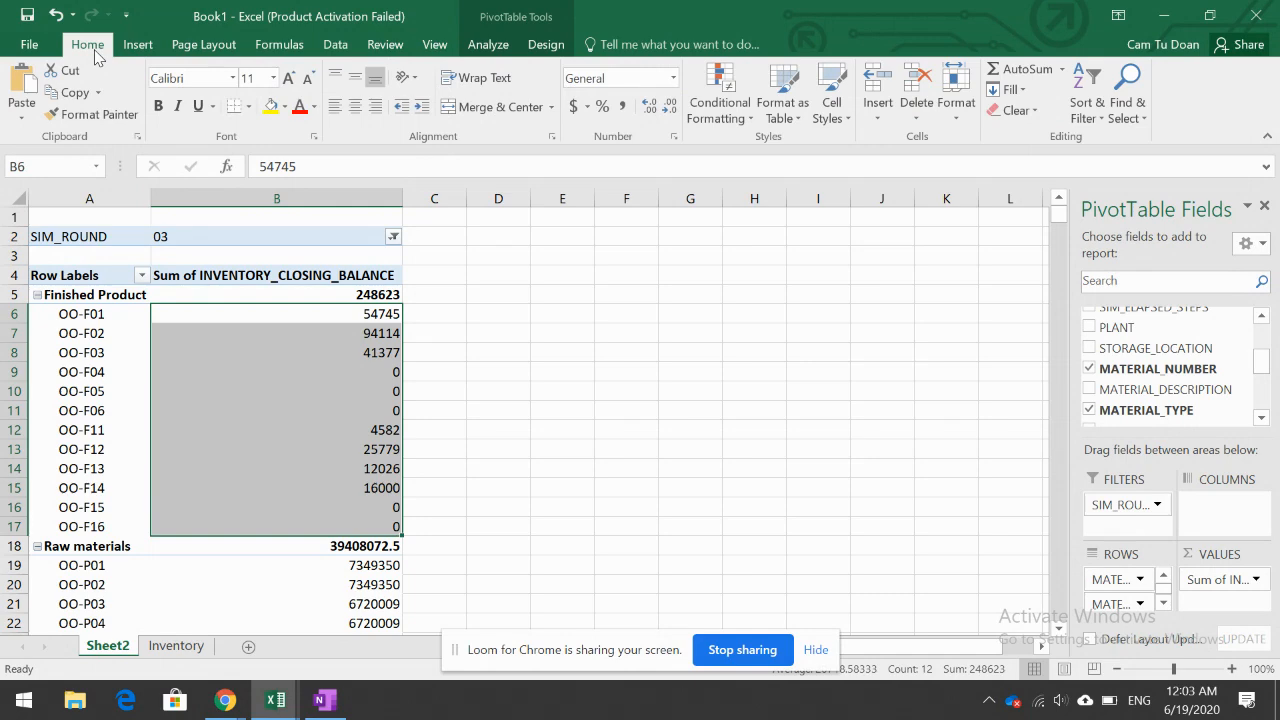
pyautogui.click(722, 110)
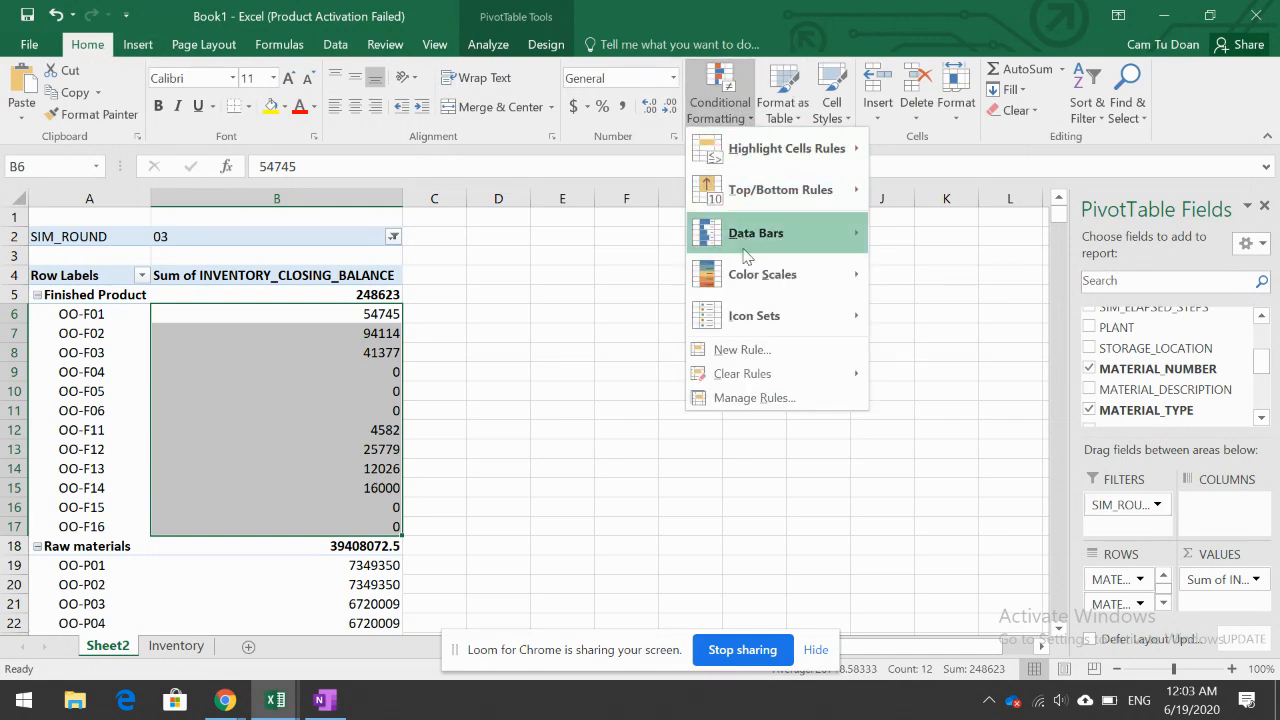
pyautogui.moveTo(753, 282)
pyautogui.click(878, 270)
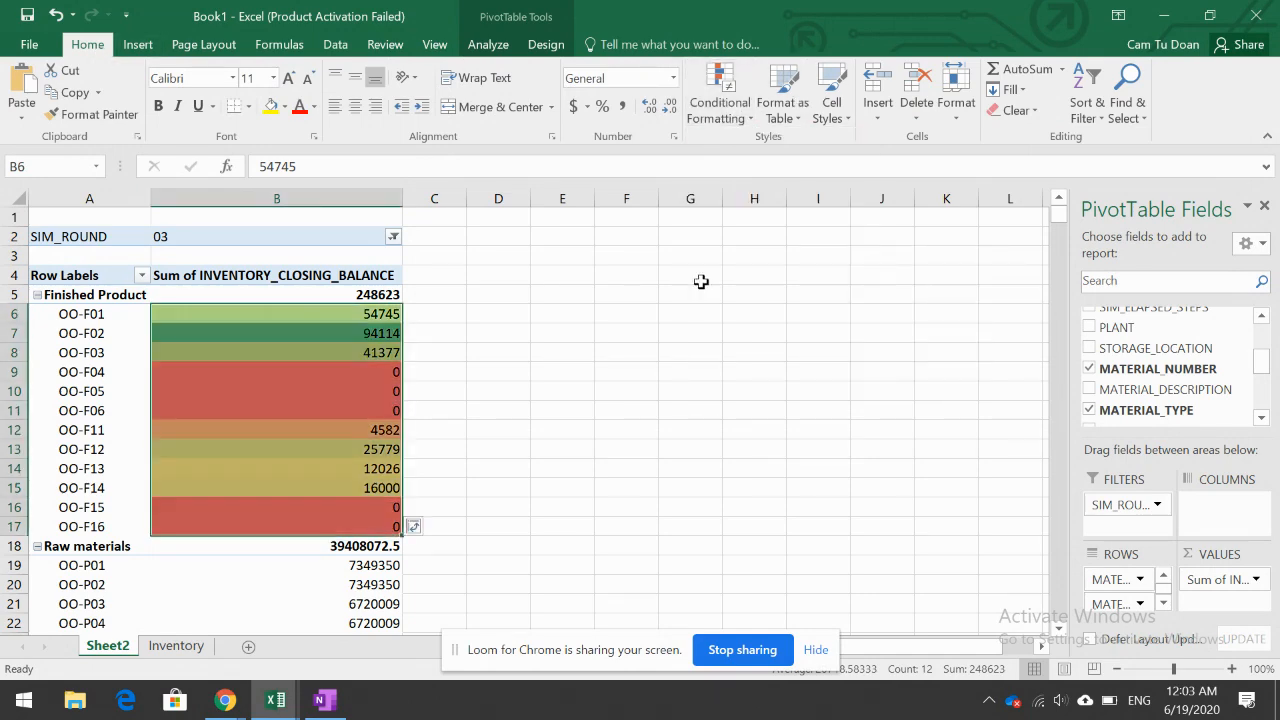
pyautogui.click(620, 295)
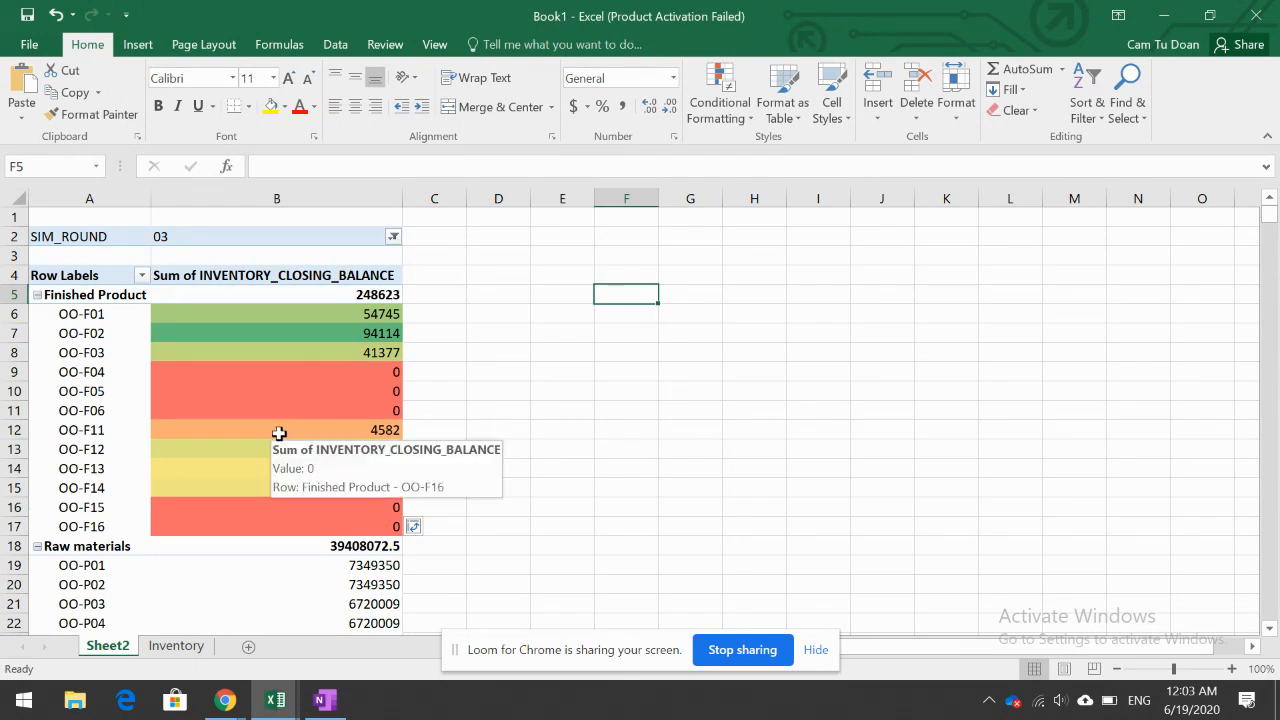
pyautogui.scroll(-4, 275, 410)
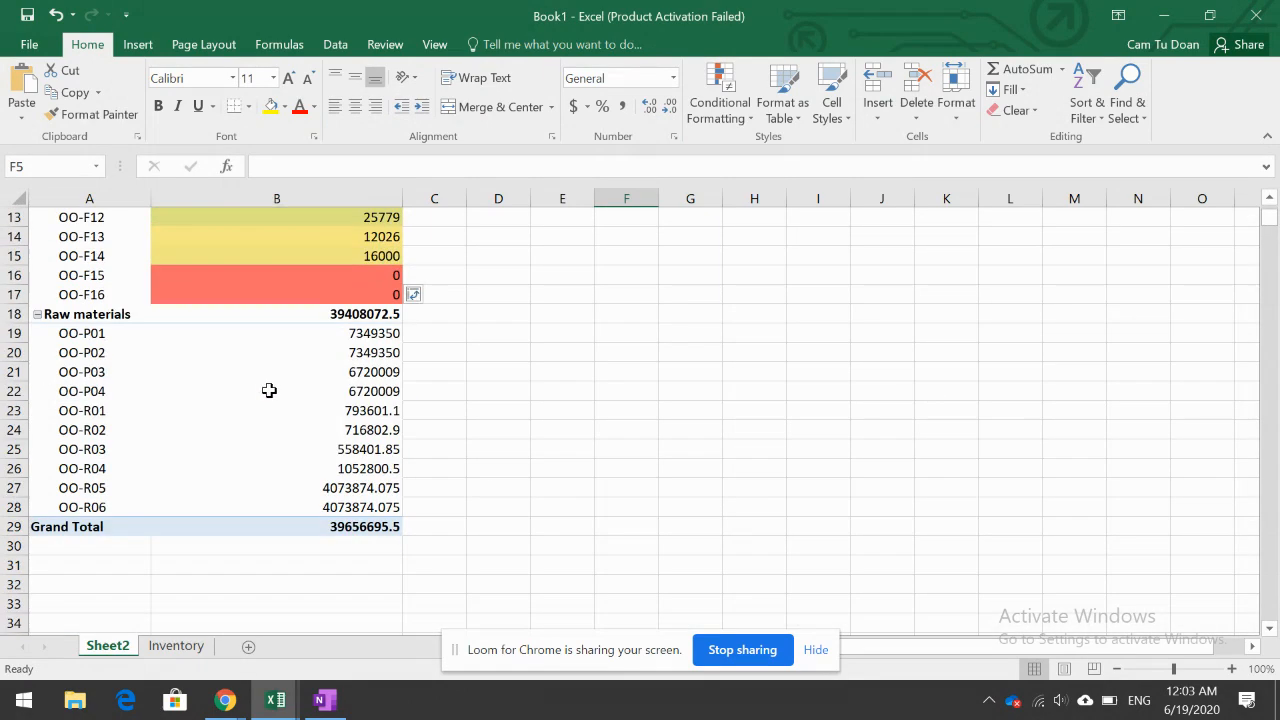
pyautogui.moveTo(272, 336); pyautogui.dragTo(275, 503)
# Step: Apply a Green-Yellow-Red color scale to B19:B28 and show it with thousands separators and no decimals
pyautogui.click(720, 105)
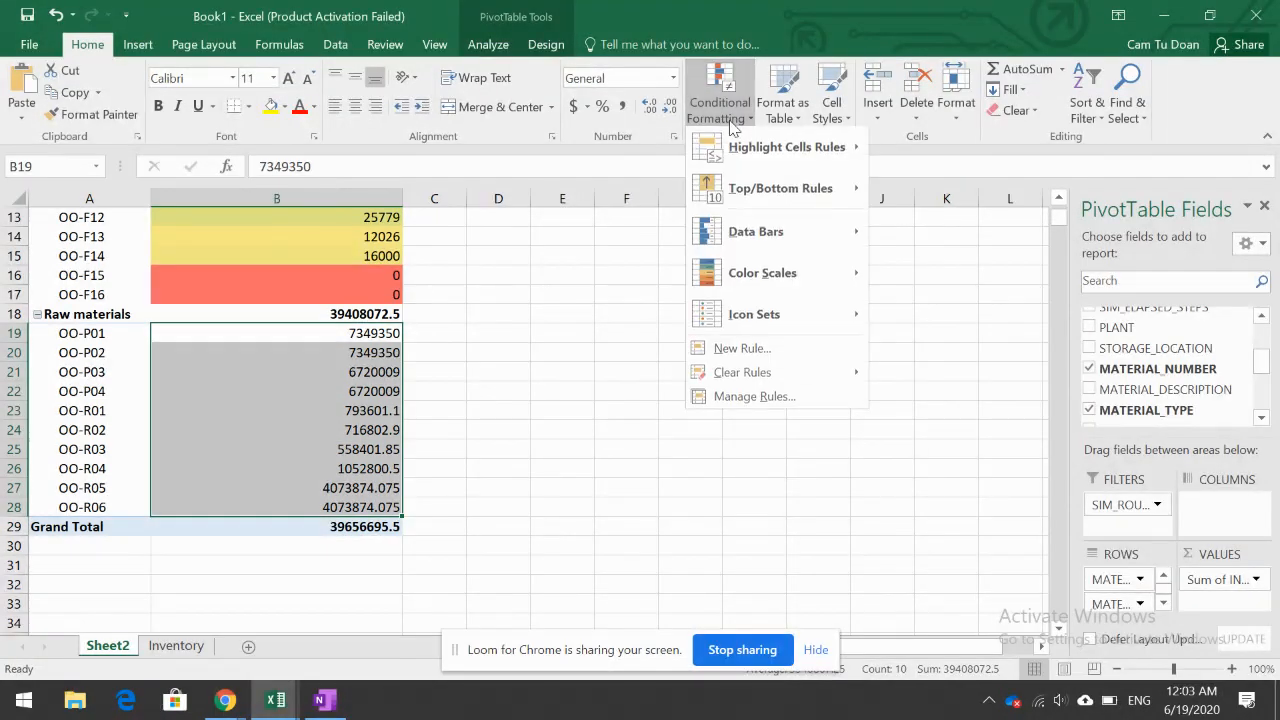
pyautogui.moveTo(767, 283)
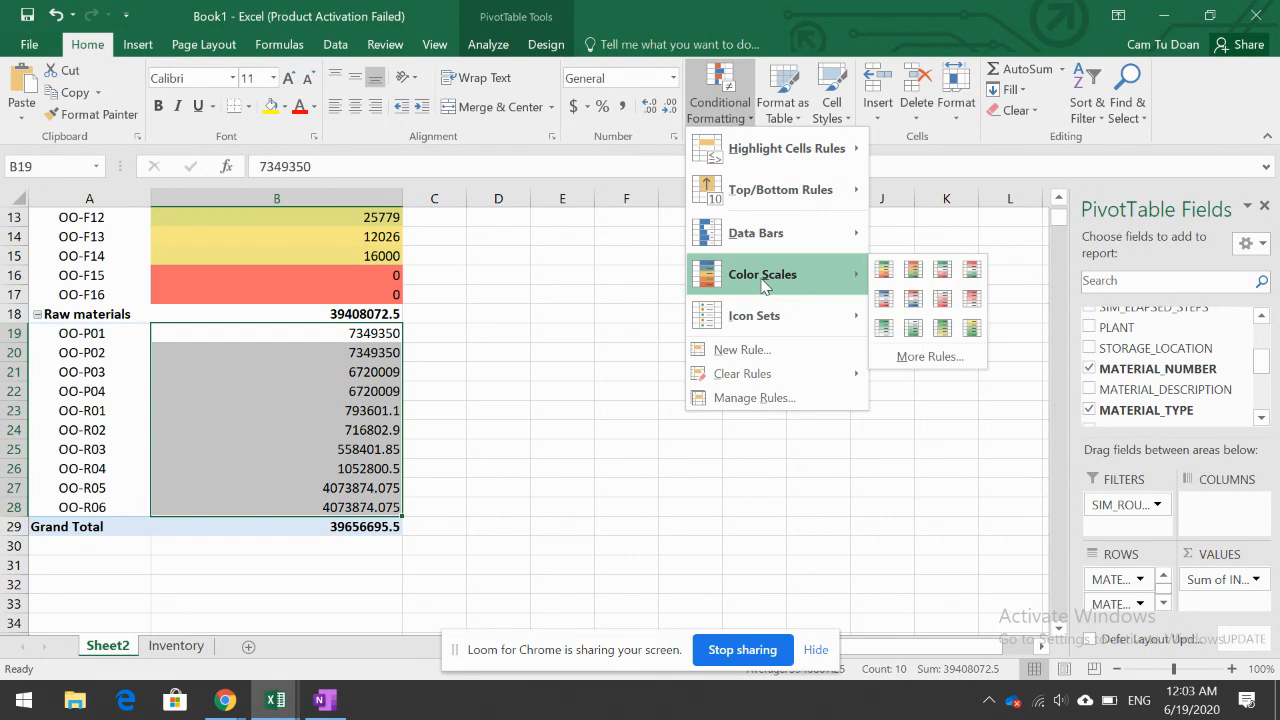
pyautogui.click(886, 274)
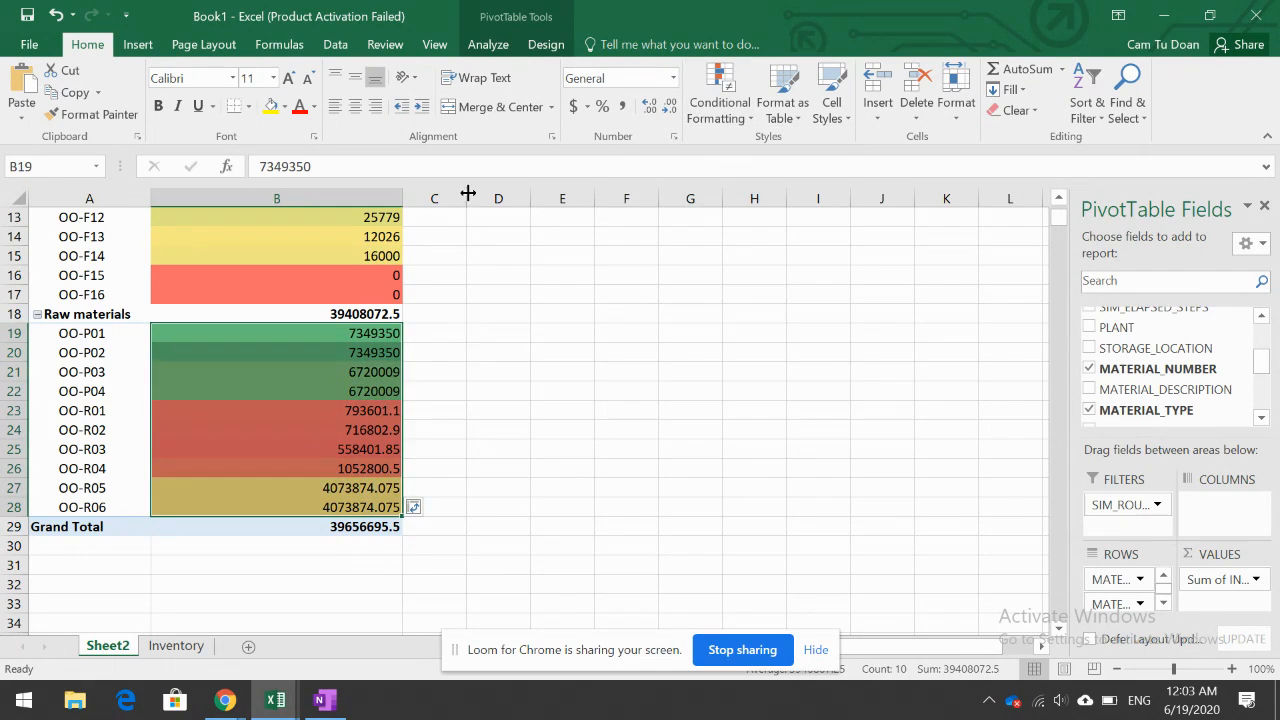
pyautogui.click(627, 109)
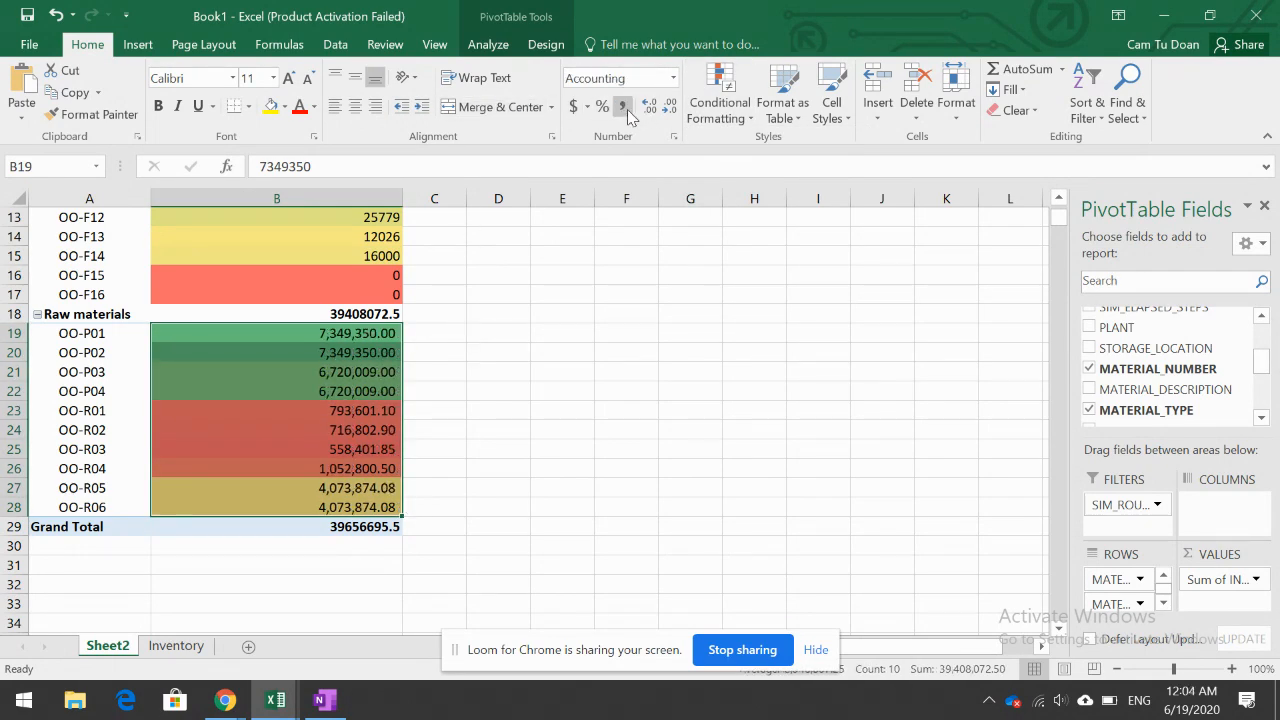
pyautogui.click(669, 107)
pyautogui.click(669, 107)
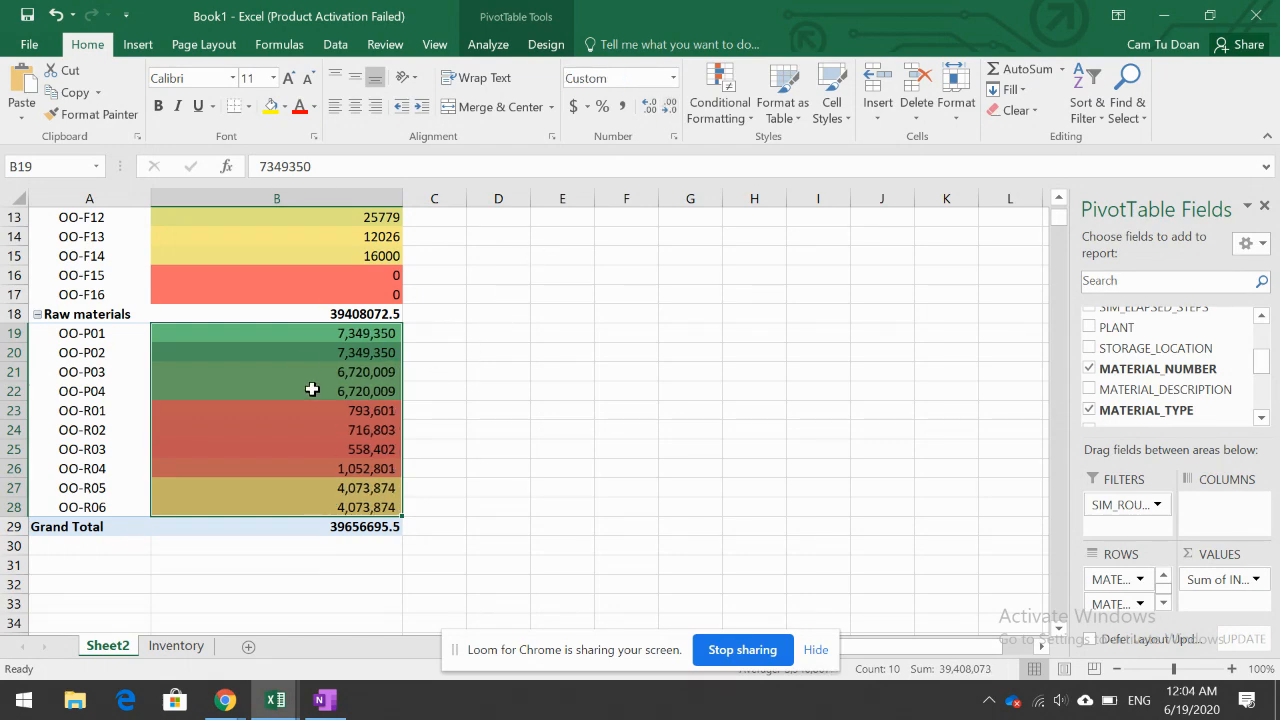
# Step: Reselect B19:B28 and preview other color scales, keeping Green-Yellow-Red
pyautogui.click(316, 446)
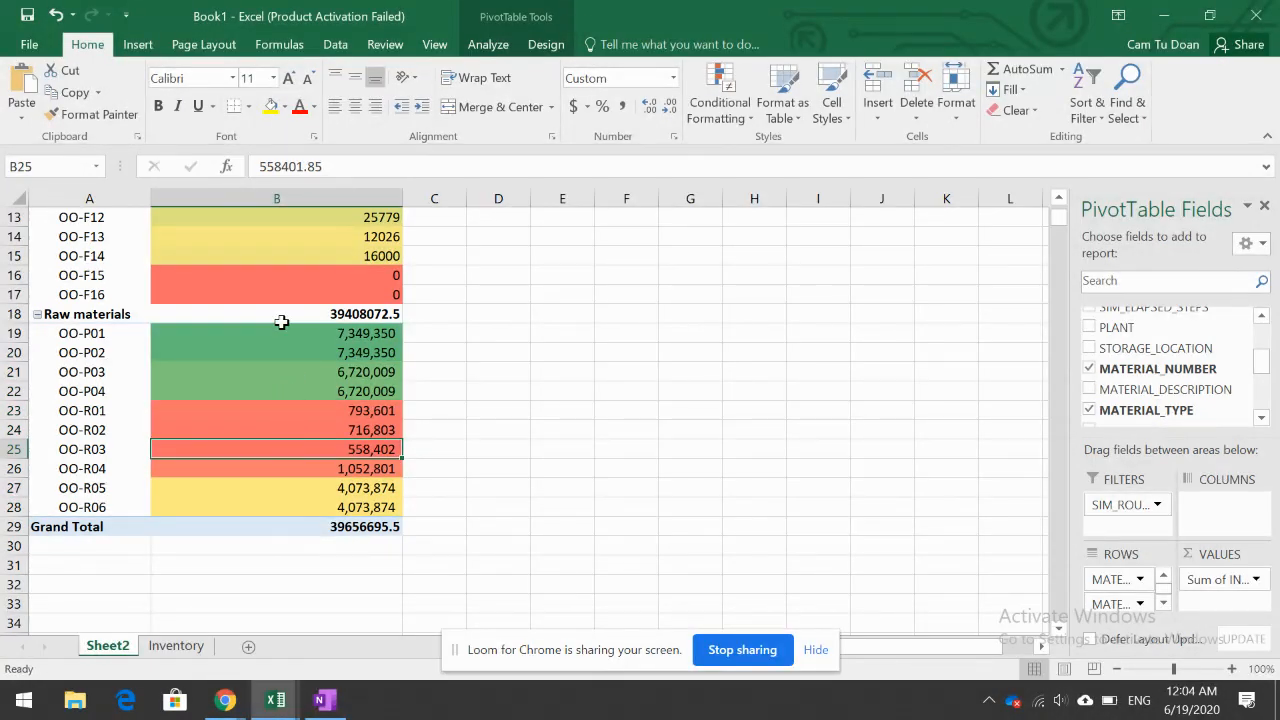
pyautogui.moveTo(282, 330); pyautogui.dragTo(283, 516)
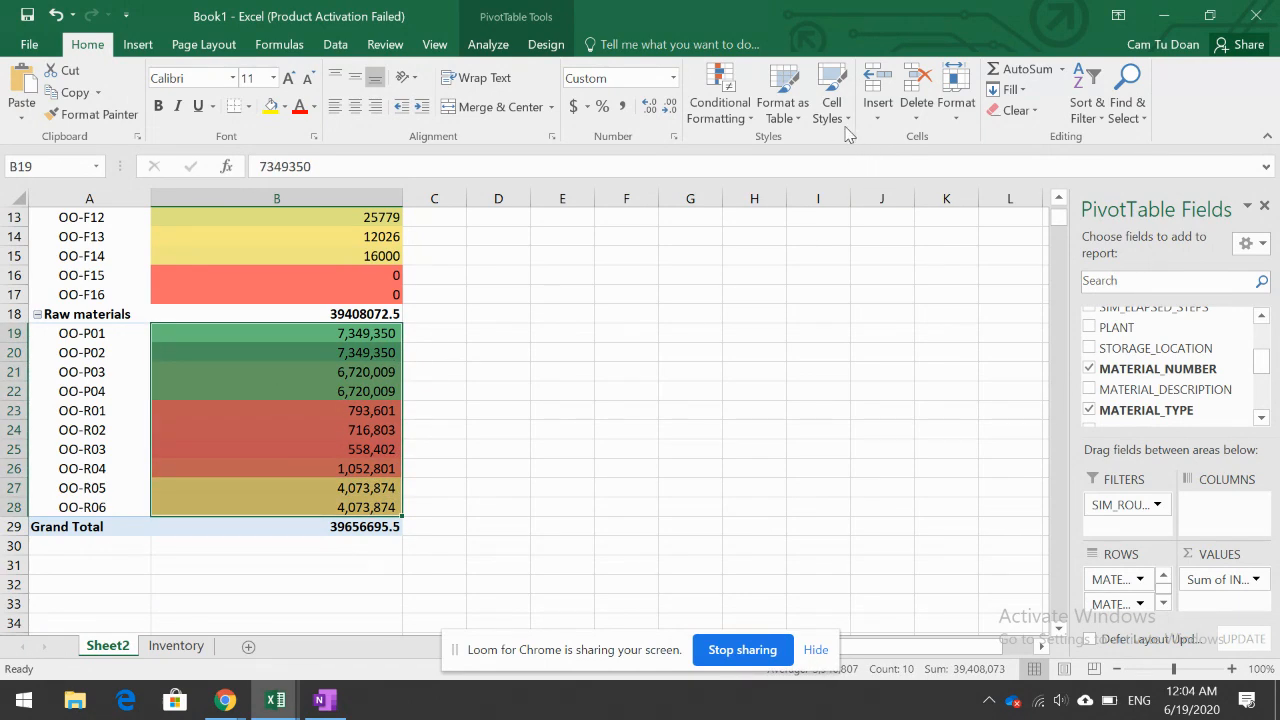
pyautogui.click(730, 118)
pyautogui.moveTo(800, 275)
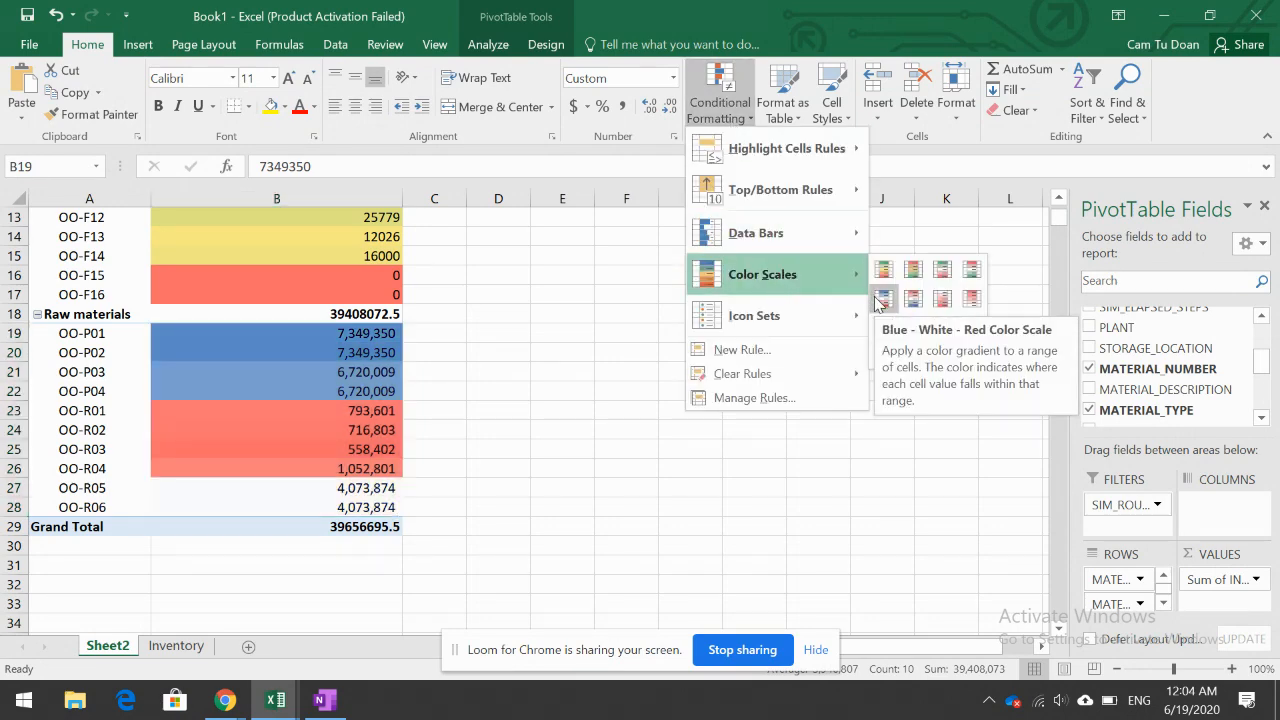
pyautogui.click(514, 292)
pyautogui.scroll(3, 513, 316)
pyautogui.scroll(1, 513, 316)
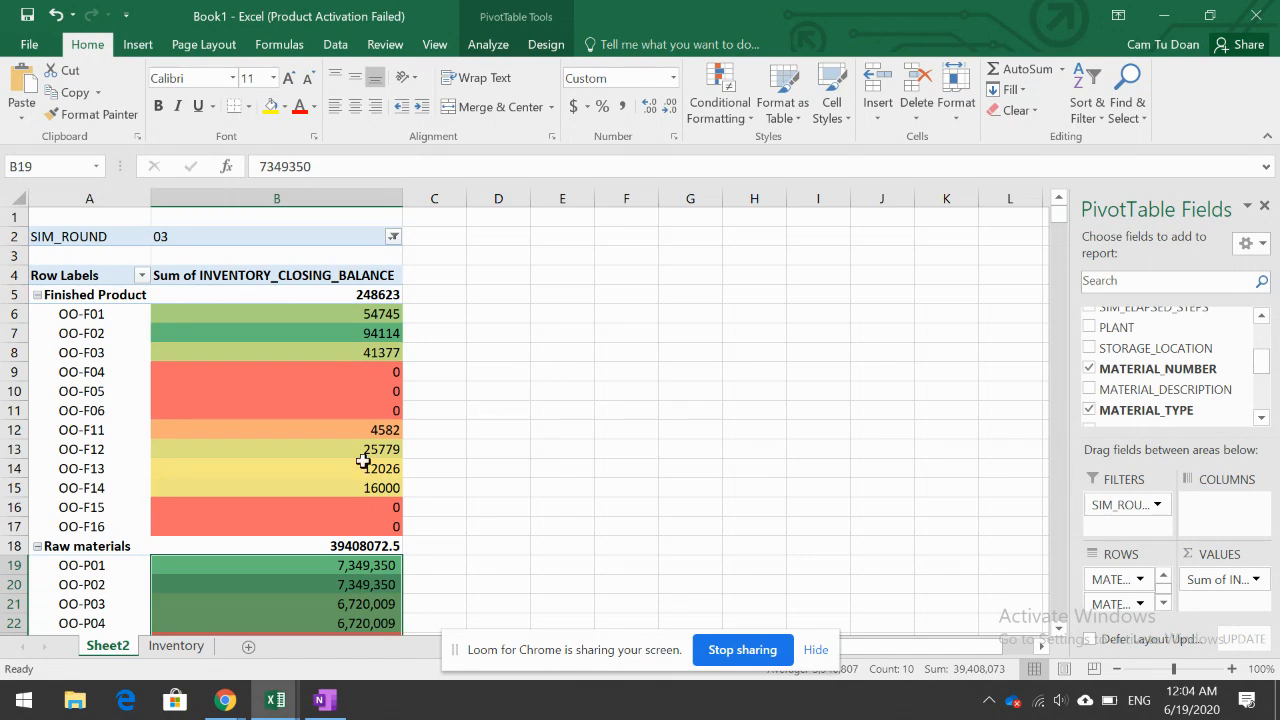
# Step: Connect to the ERPsim OData data feed by pasting its URL and signing in with name and password
pyautogui.click(452, 374)
pyautogui.click(122, 47)
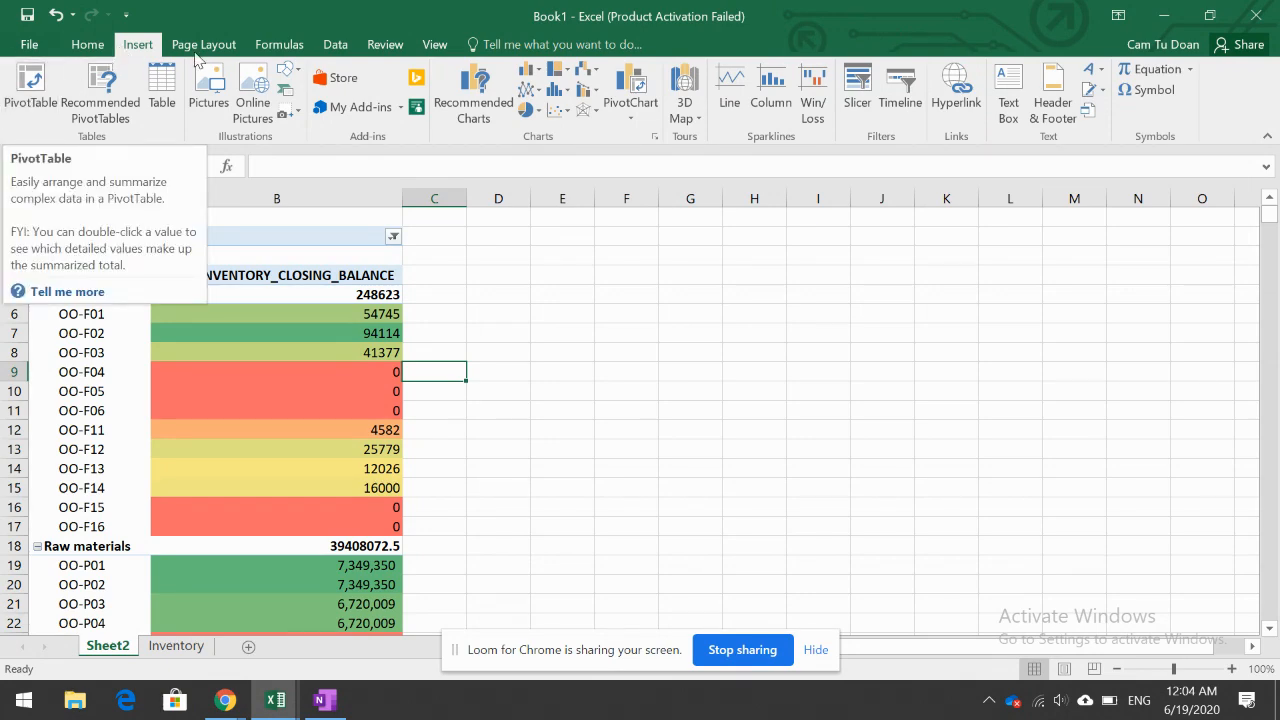
pyautogui.click(336, 44)
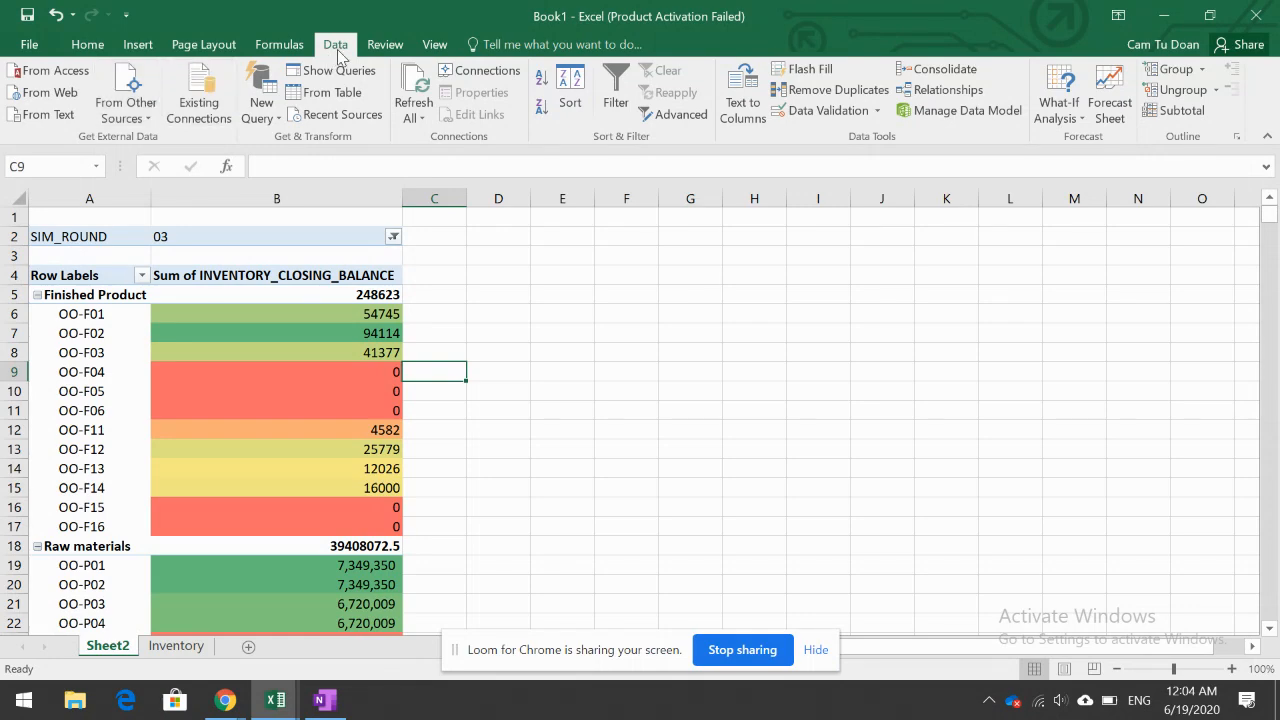
pyautogui.click(126, 108)
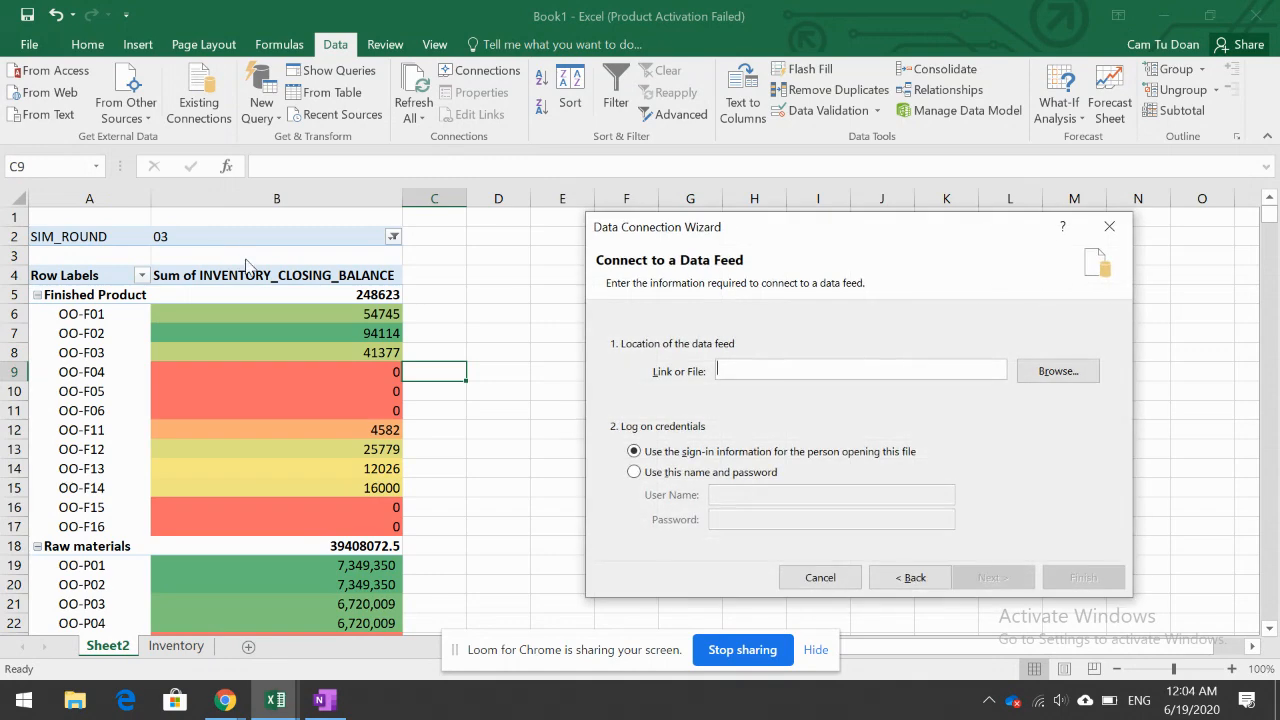
pyautogui.write('http://twister.ucc.uwm.edu:8001/ERPsim/OData/erpsim.xsodata')
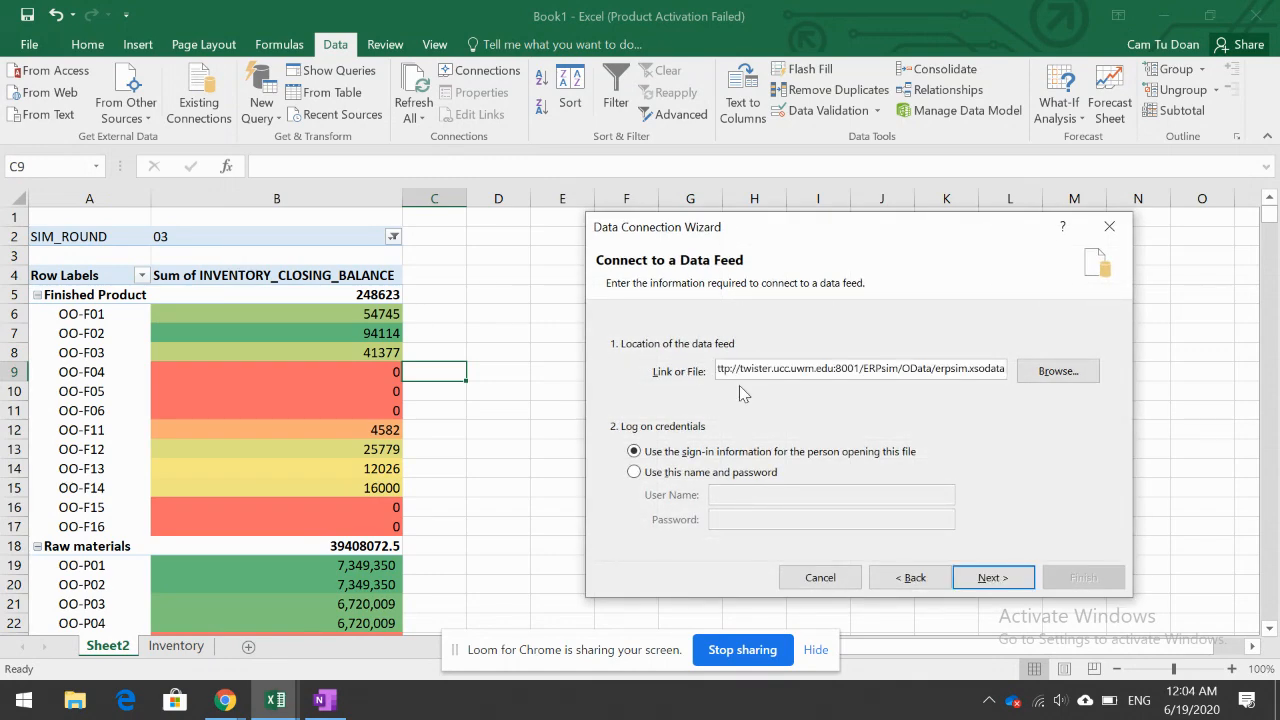
pyautogui.click(636, 472)
pyautogui.click(748, 495)
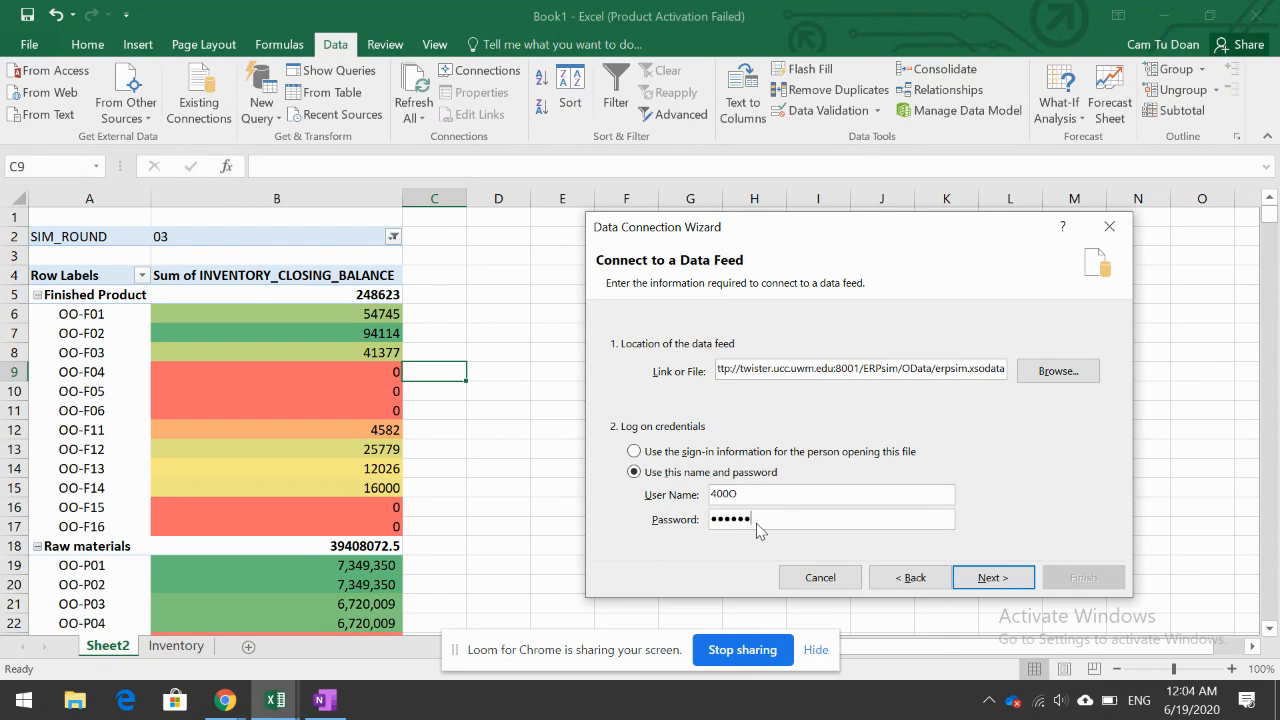
pyautogui.click(996, 578)
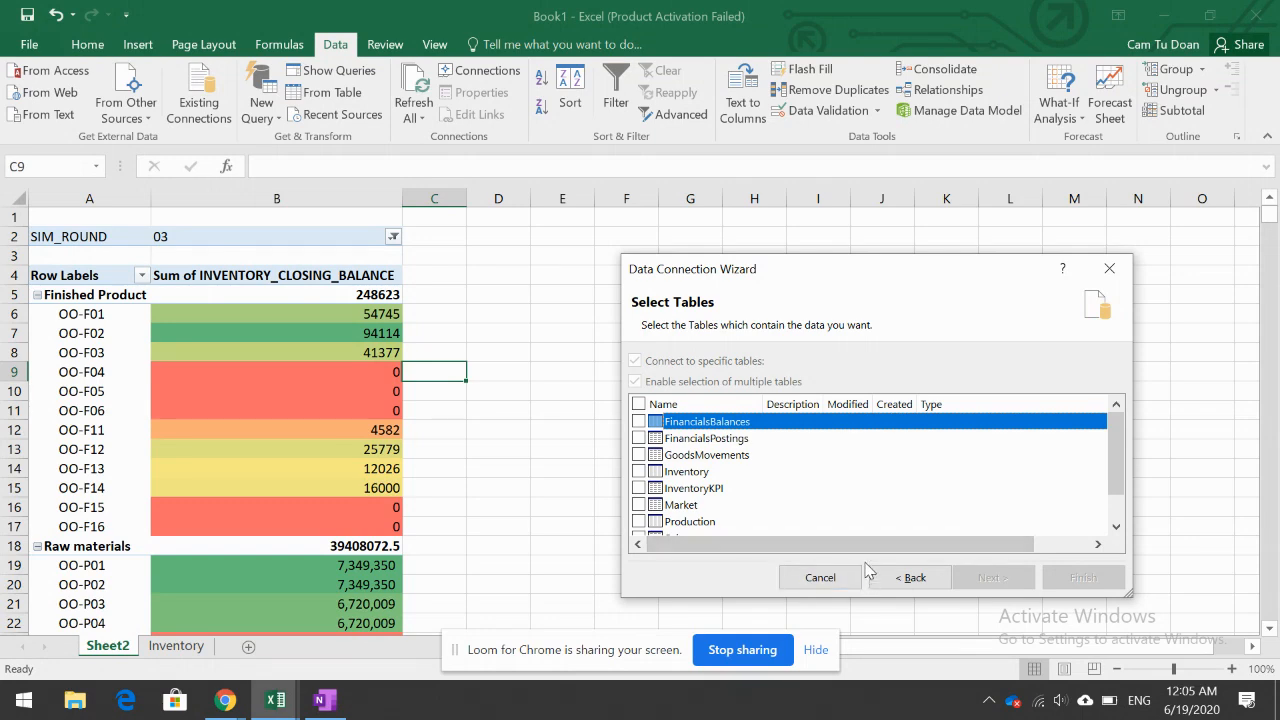
# Step: Import the Market table, saving its connection and placing the data on a new worksheet
pyautogui.click(639, 505)
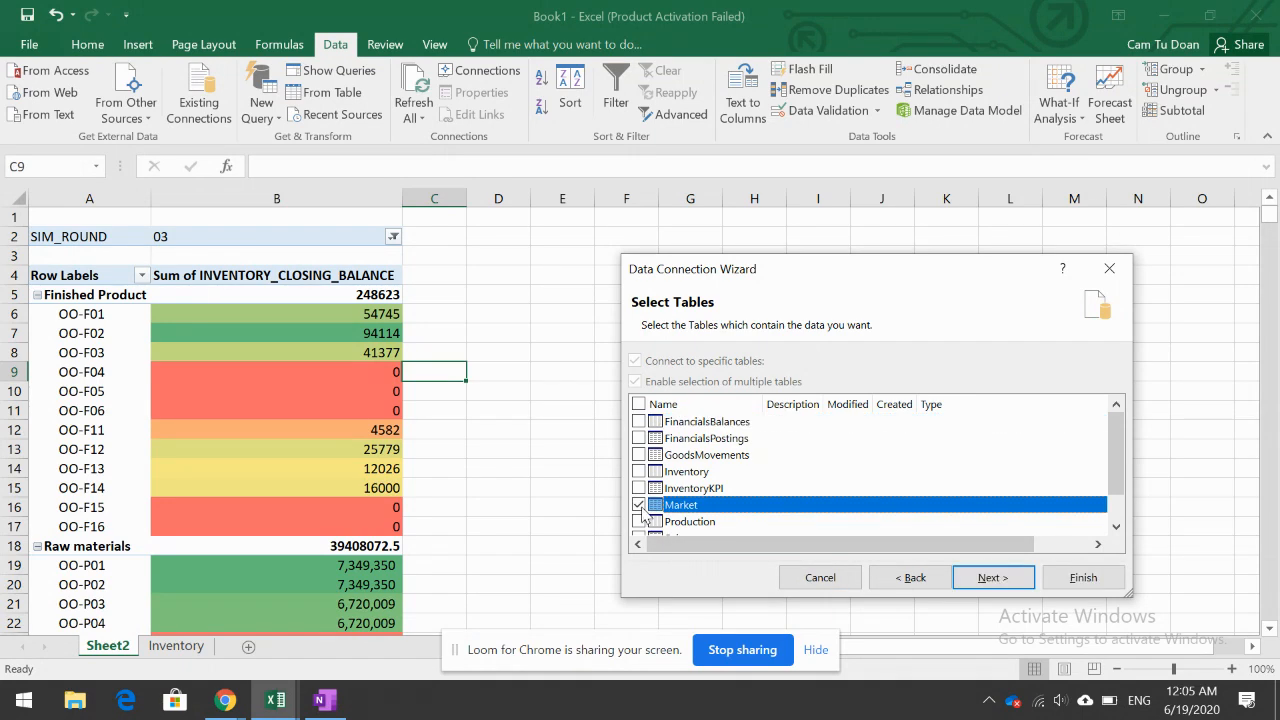
pyautogui.click(994, 574)
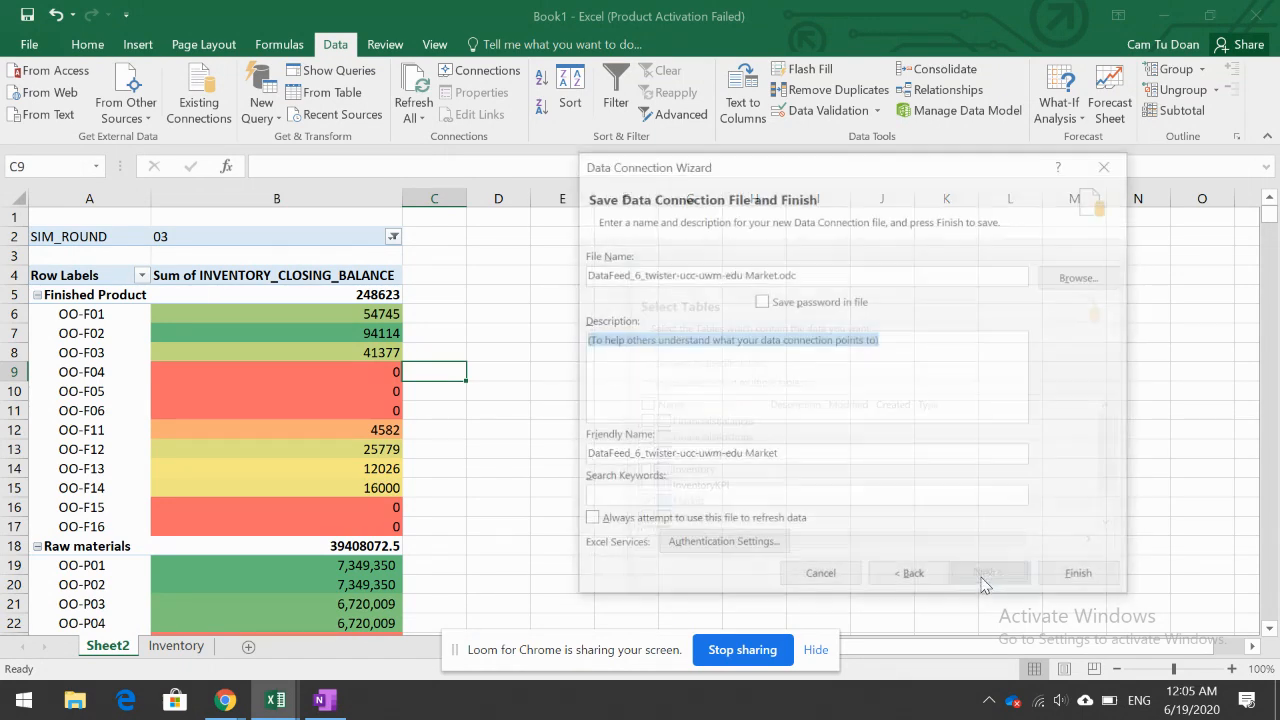
pyautogui.write('Market')
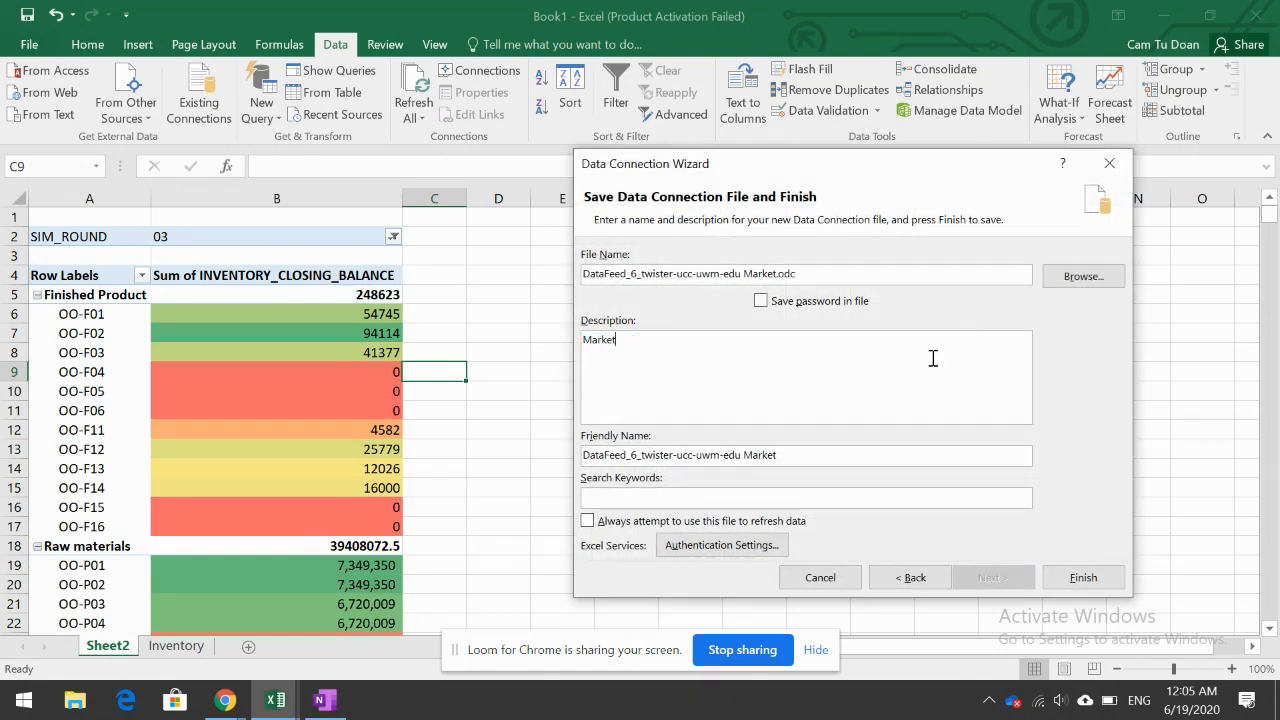
pyautogui.click(1093, 578)
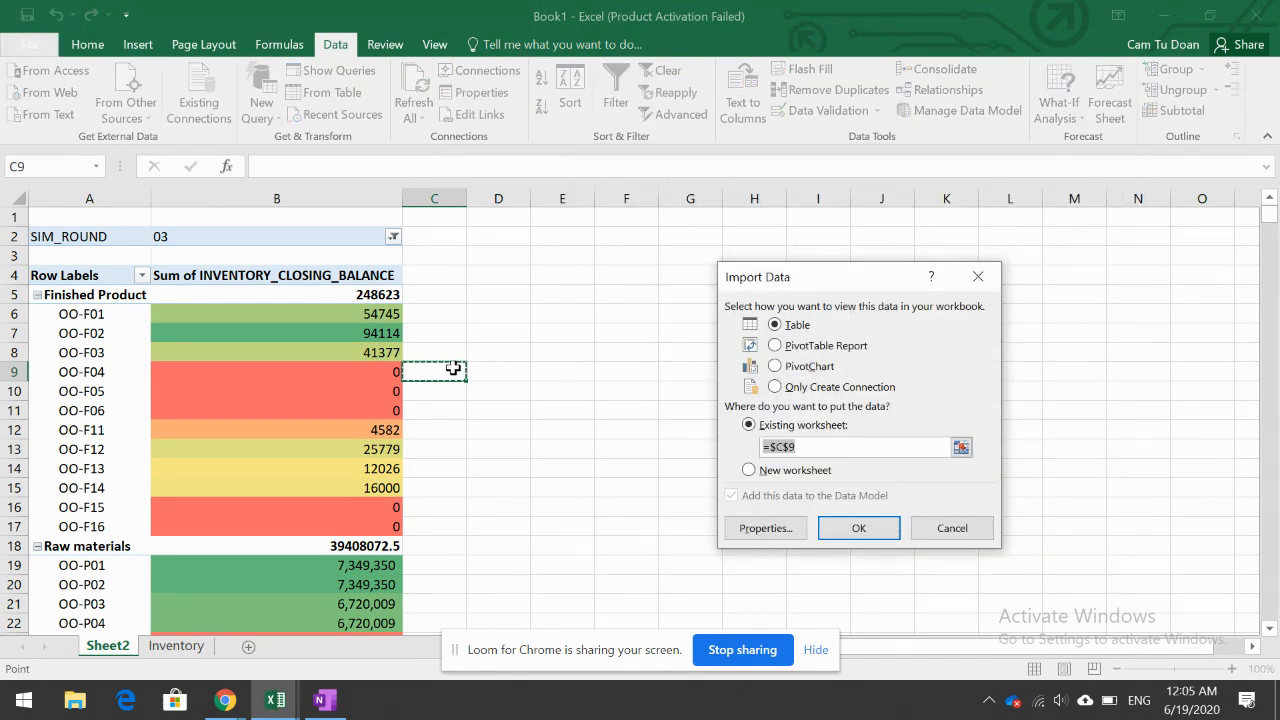
pyautogui.click(749, 470)
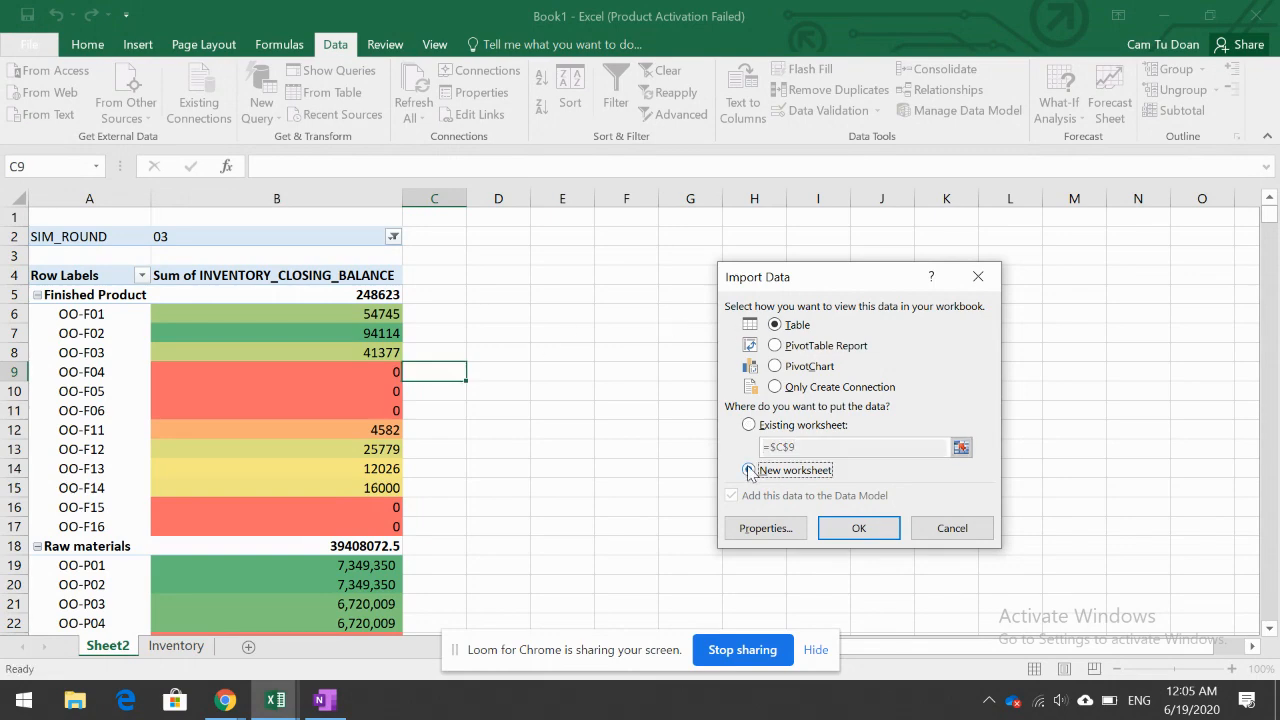
pyautogui.click(860, 529)
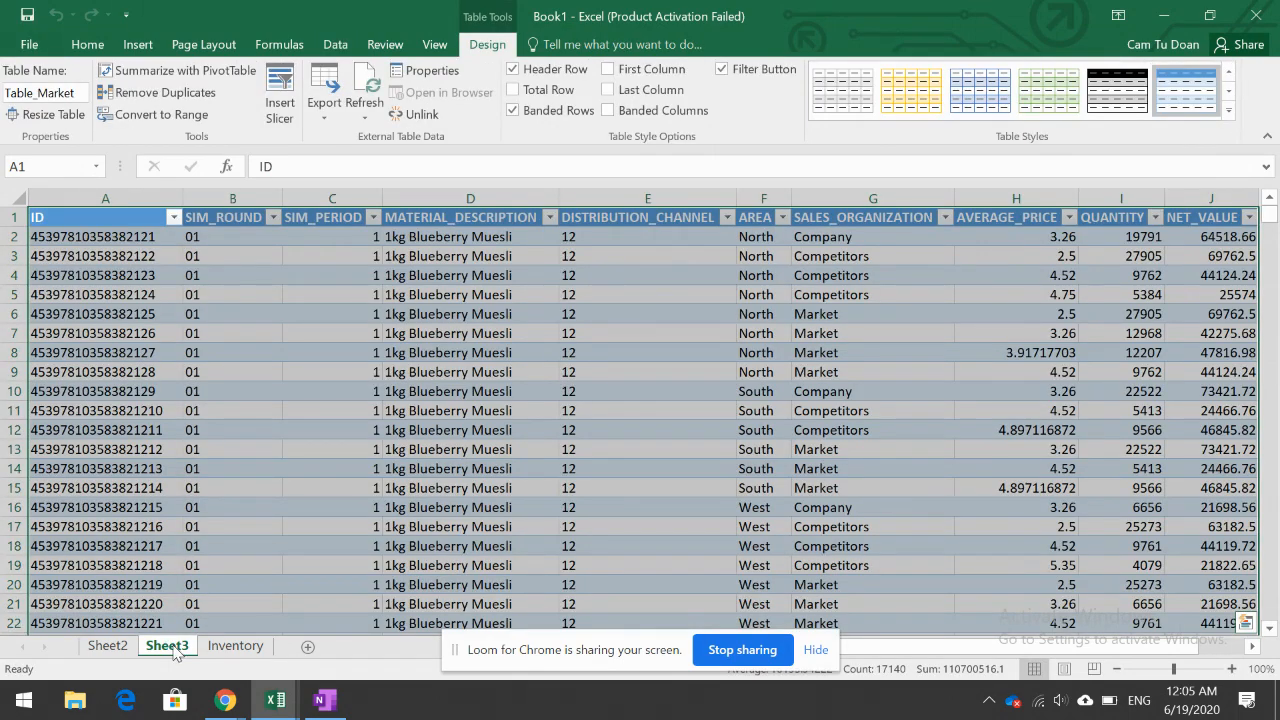
# Step: Move the new sheet after Inventory and rename the tabs 'Inventory analysis' and 'Market report'
pyautogui.moveTo(172, 650); pyautogui.dragTo(322, 648)
pyautogui.click(112, 648)
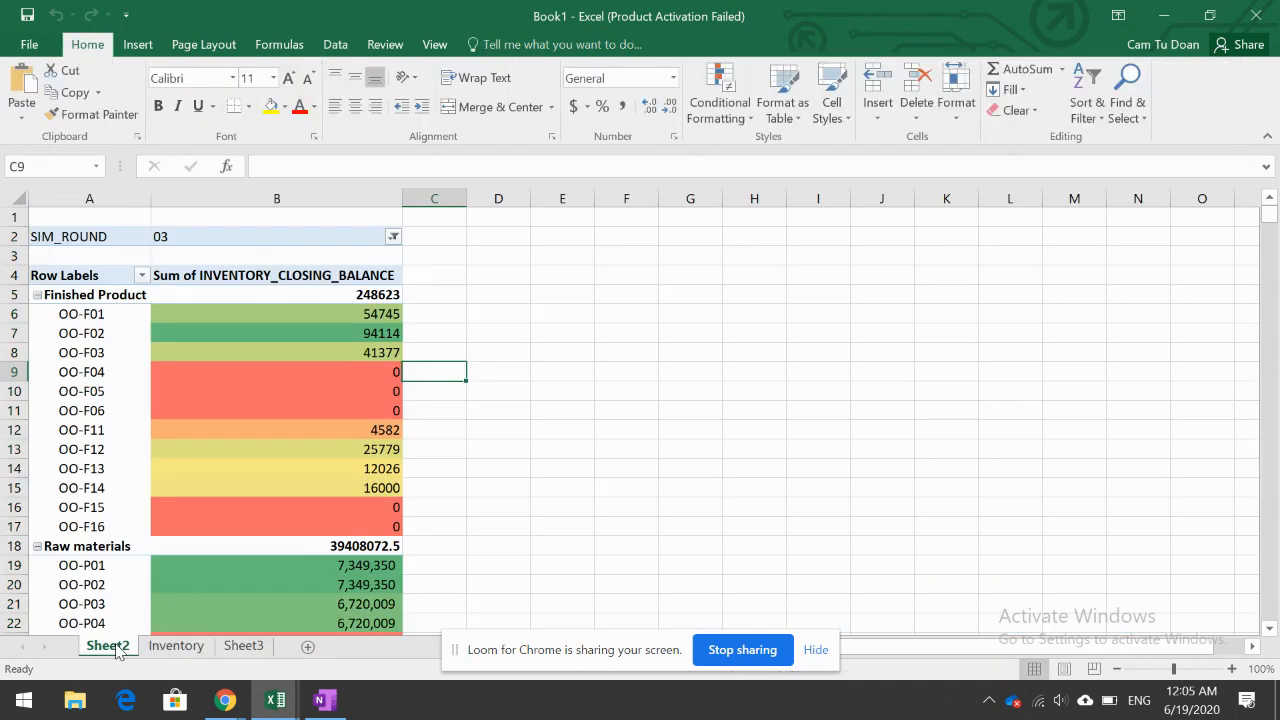
pyautogui.doubleClick(108, 646)
pyautogui.write('Inventory analysis')
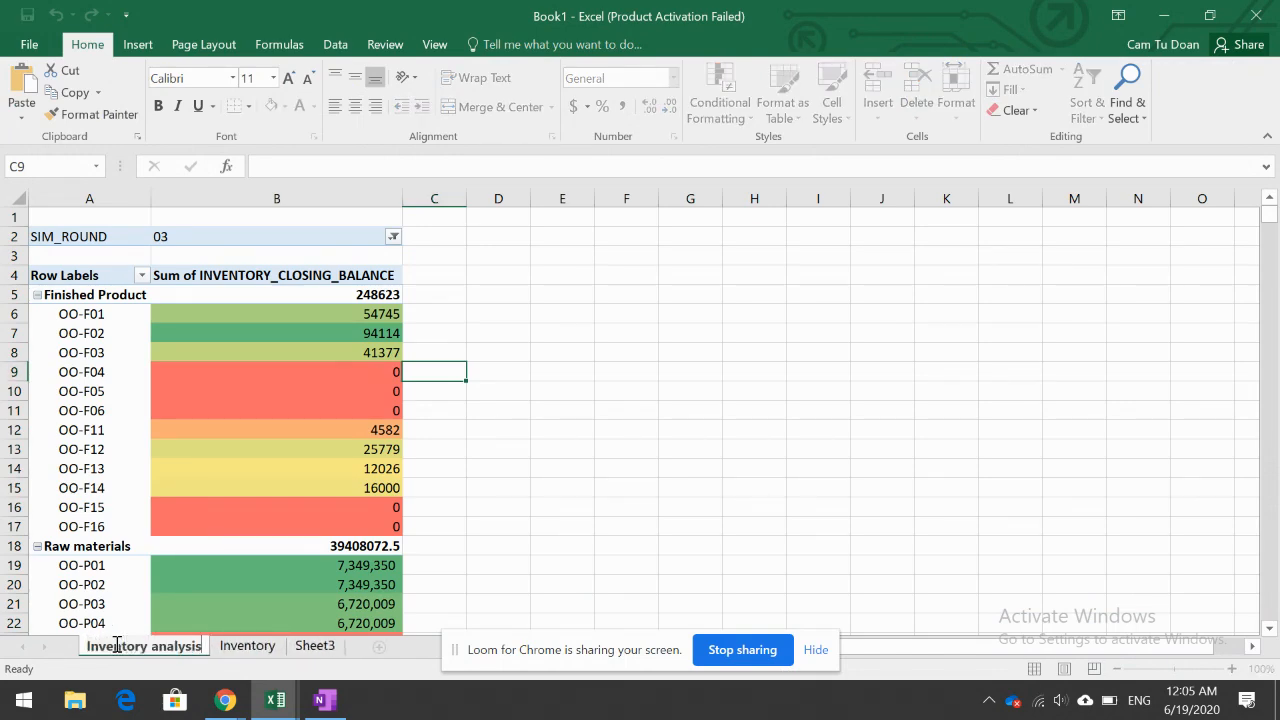
pyautogui.click(318, 646)
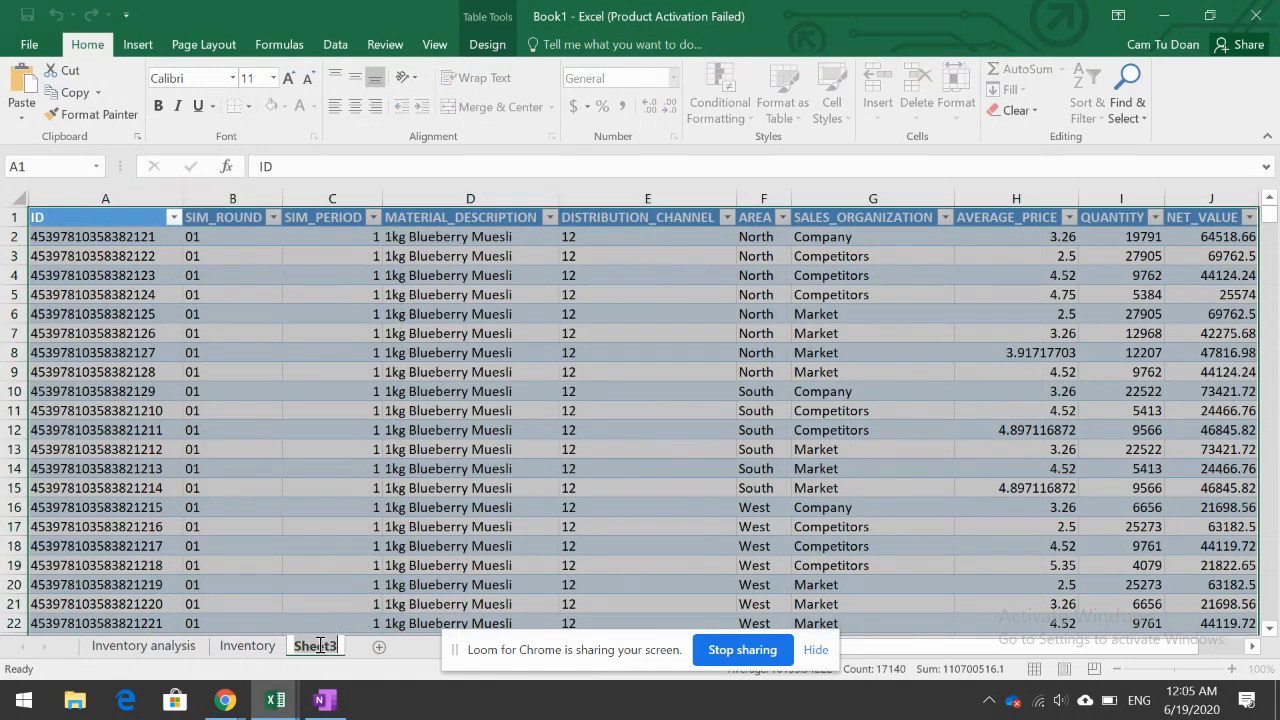
pyautogui.doubleClick(319, 645)
pyautogui.write('Market re')
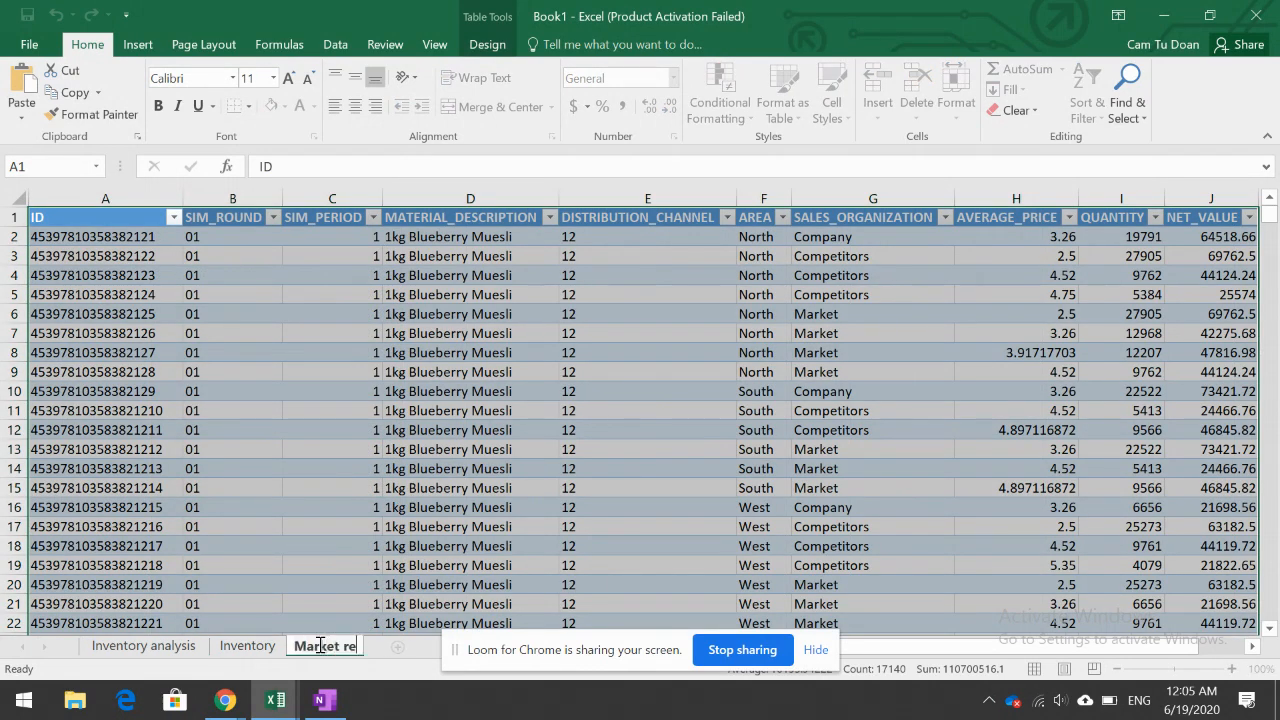
pyautogui.write('port')
pyautogui.press('Return')
# Step: Review the Market data's AREA, SALES_ORGANIZATION, AVERAGE_PRICE and QUANTITY columns
pyautogui.click(405, 449)
pyautogui.click(758, 257)
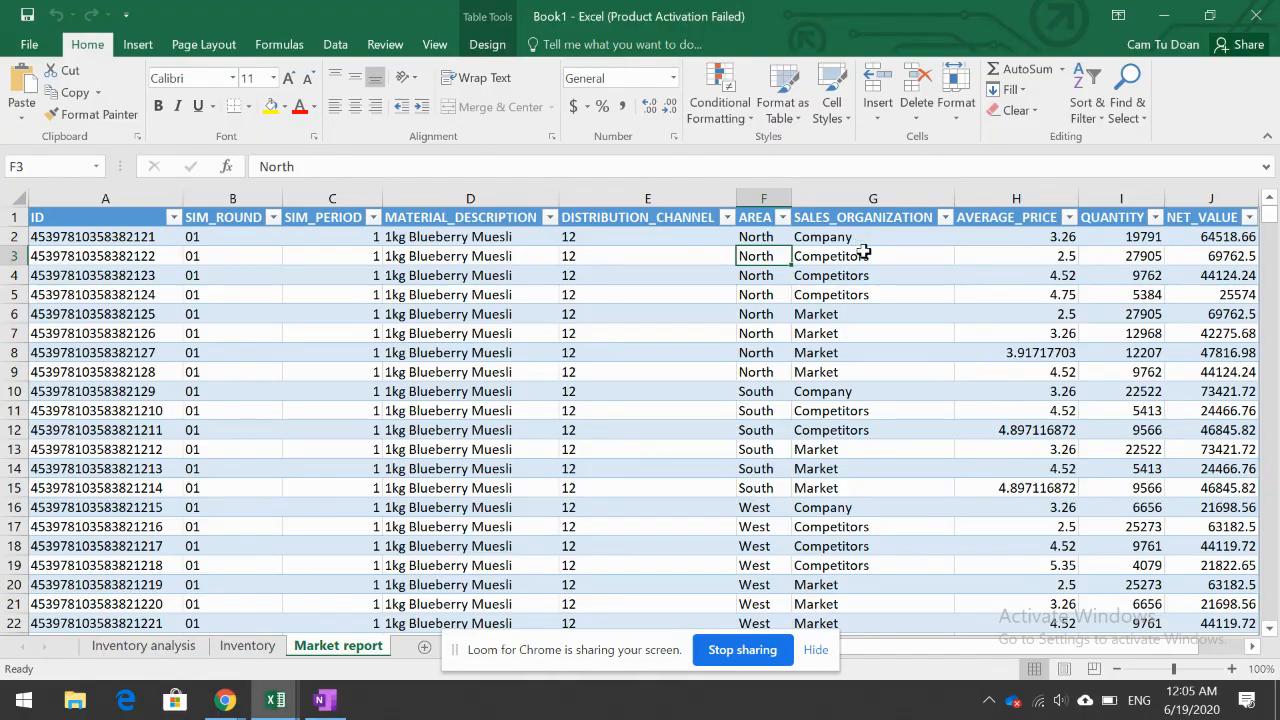
pyautogui.click(866, 295)
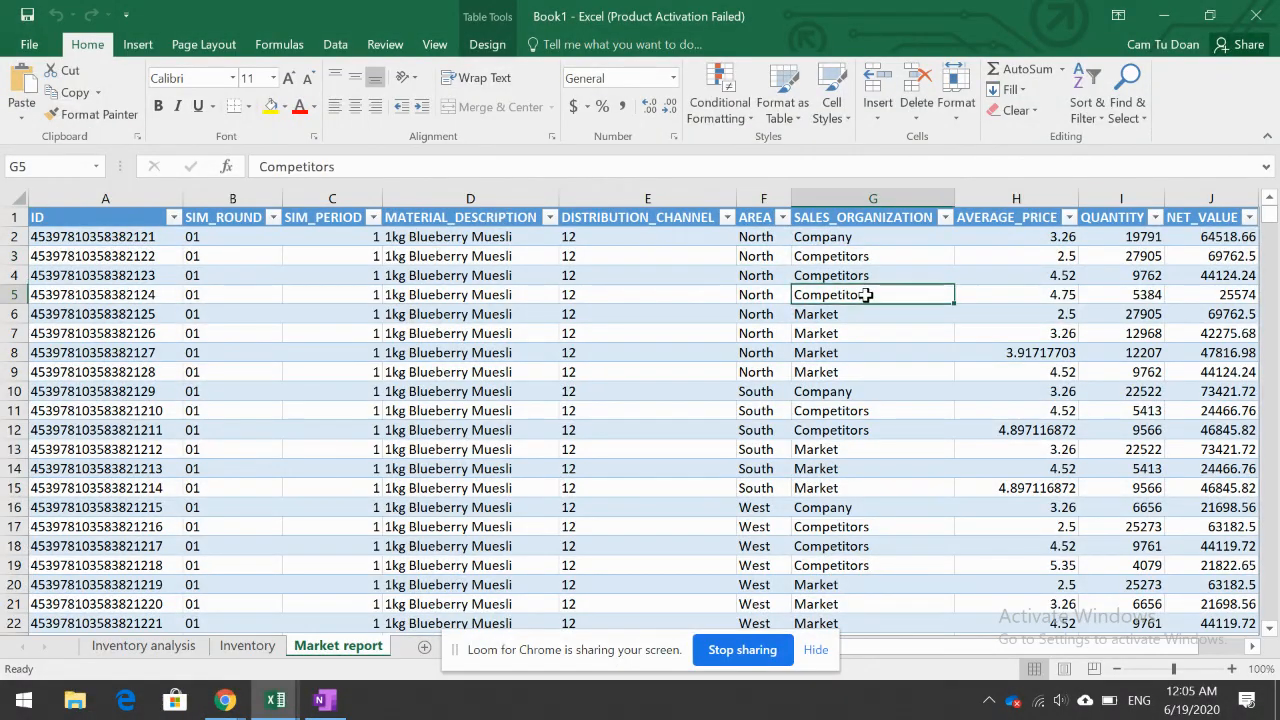
pyautogui.click(1015, 244)
pyautogui.press('Right')
pyautogui.press('Right')
pyautogui.press('Right')
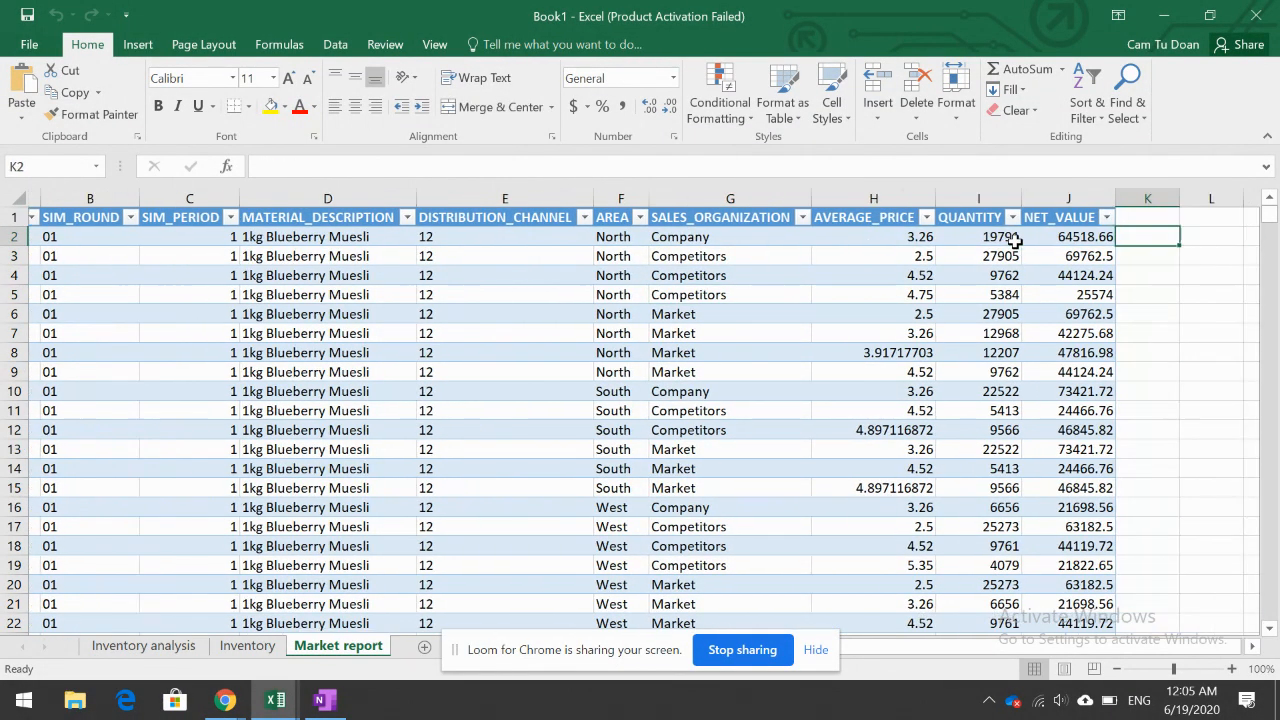
pyautogui.press('Left')
pyautogui.press('Left')
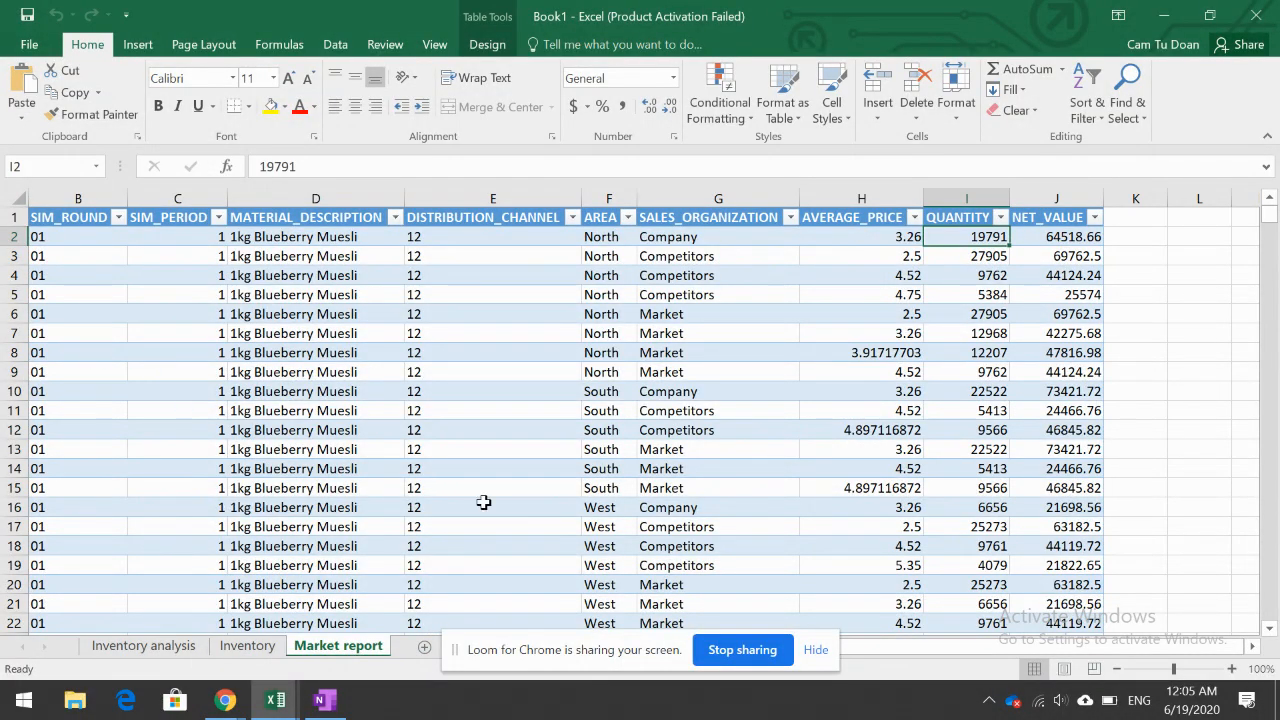
# Step: Start a PivotTable from the Table_Market data
pyautogui.moveTo(1038, 645); pyautogui.dragTo(829, 656)
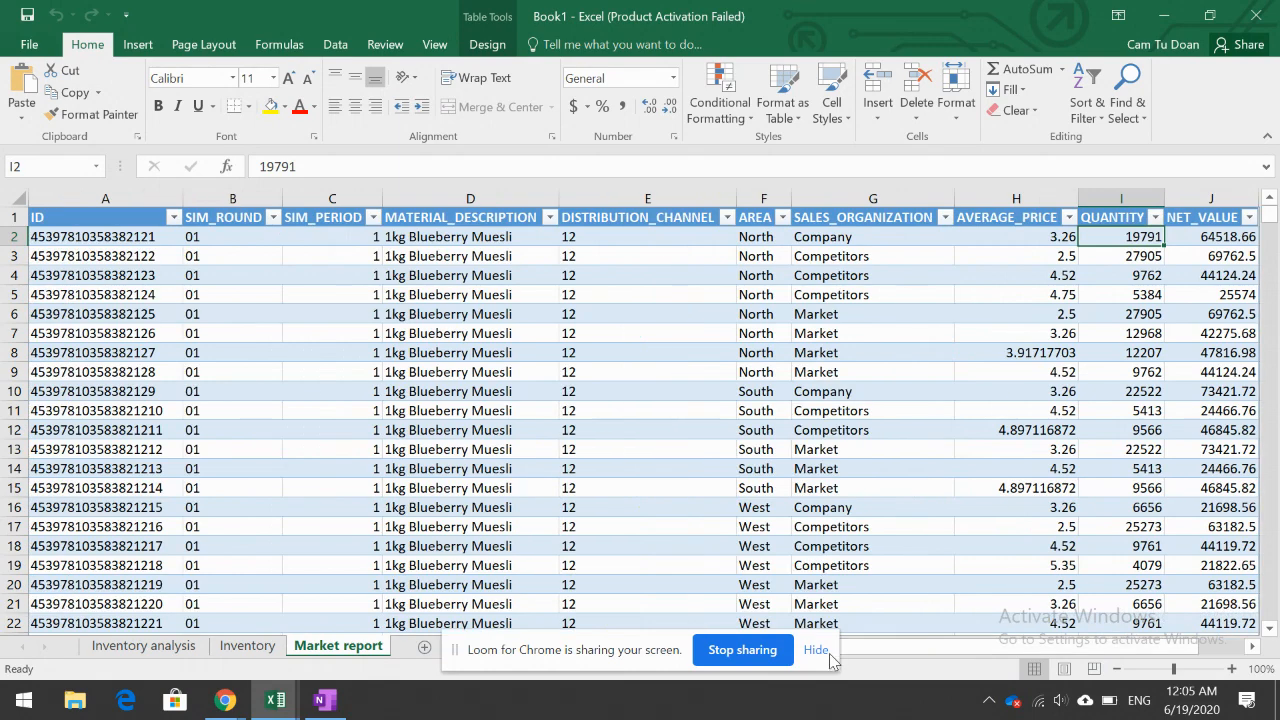
pyautogui.click(84, 216)
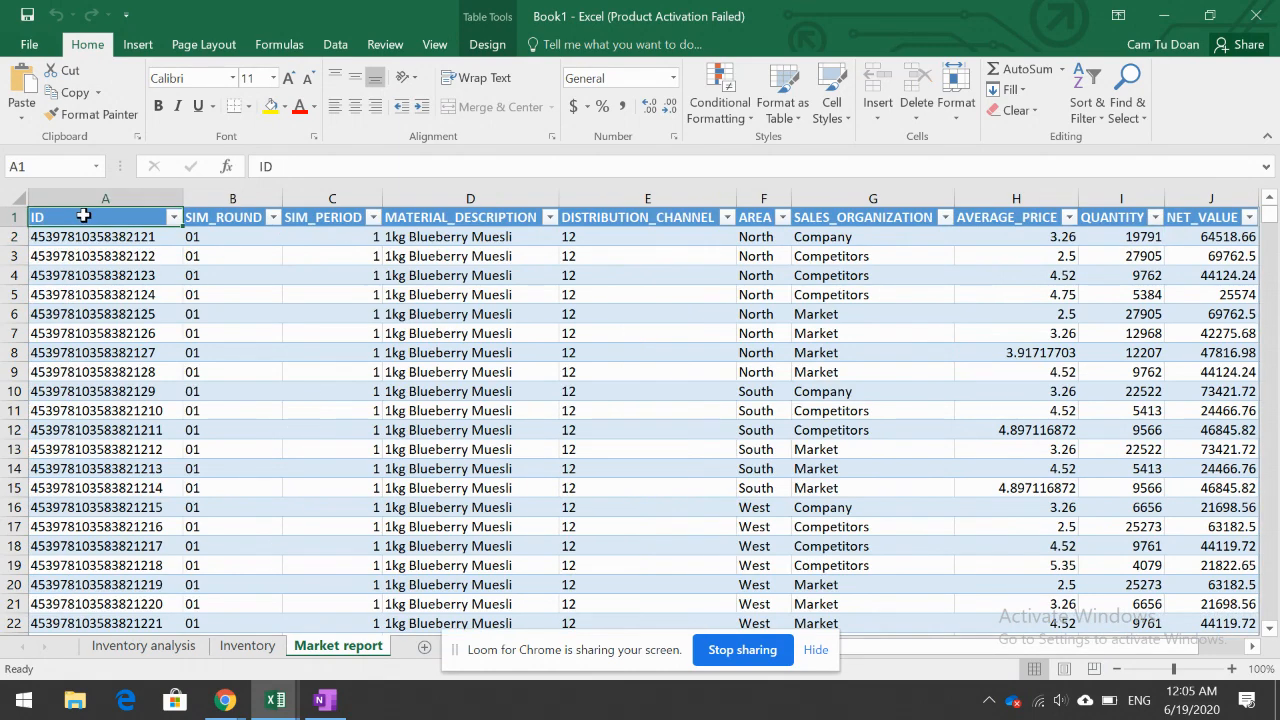
pyautogui.click(138, 44)
pyautogui.click(30, 90)
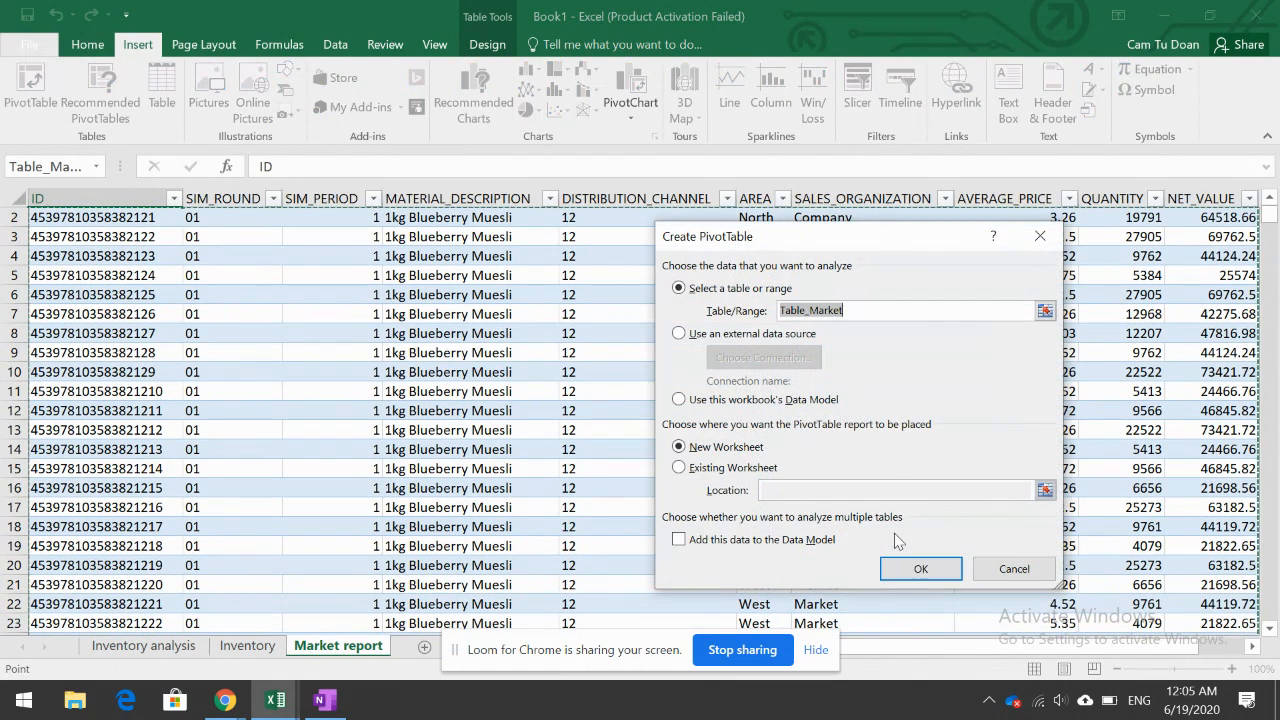
# Step: Place the Market PivotTable on a new sheet: SIM_ROUND filter, SALES_ORGANIZATION rows, Sum of AVERAGE_PRICE (7324.50993)
pyautogui.click(915, 568)
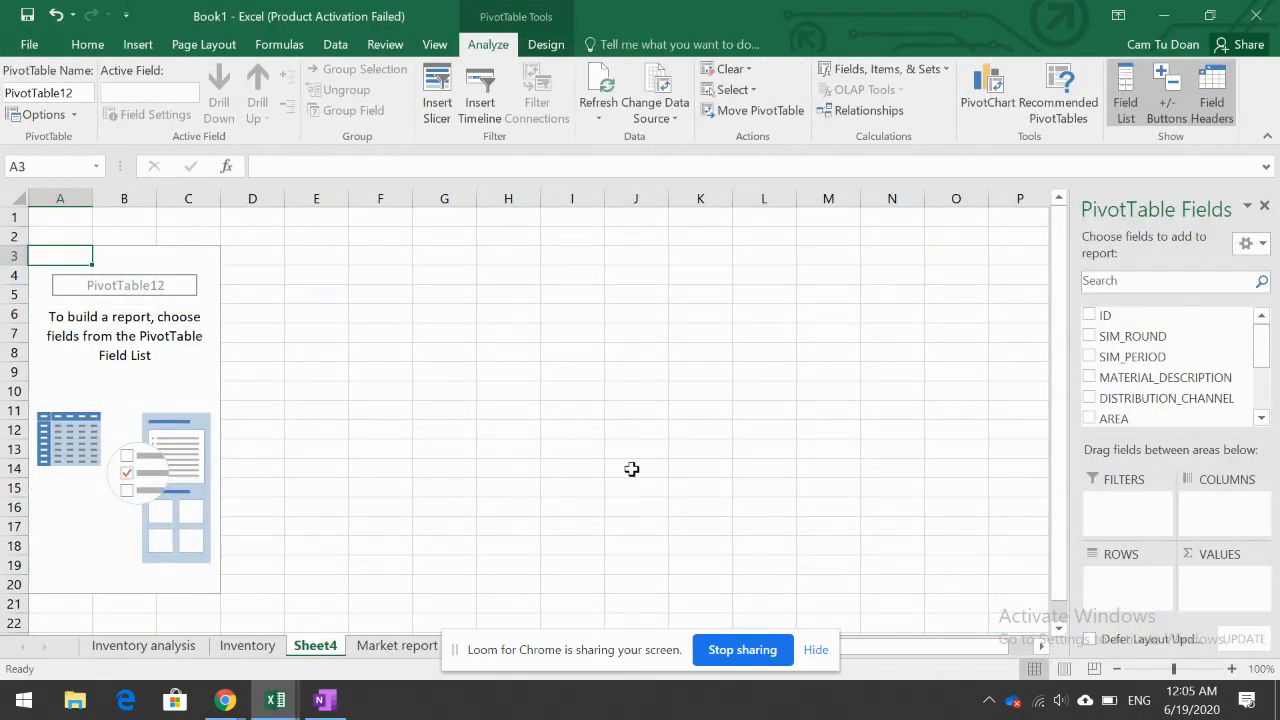
pyautogui.click(1090, 336)
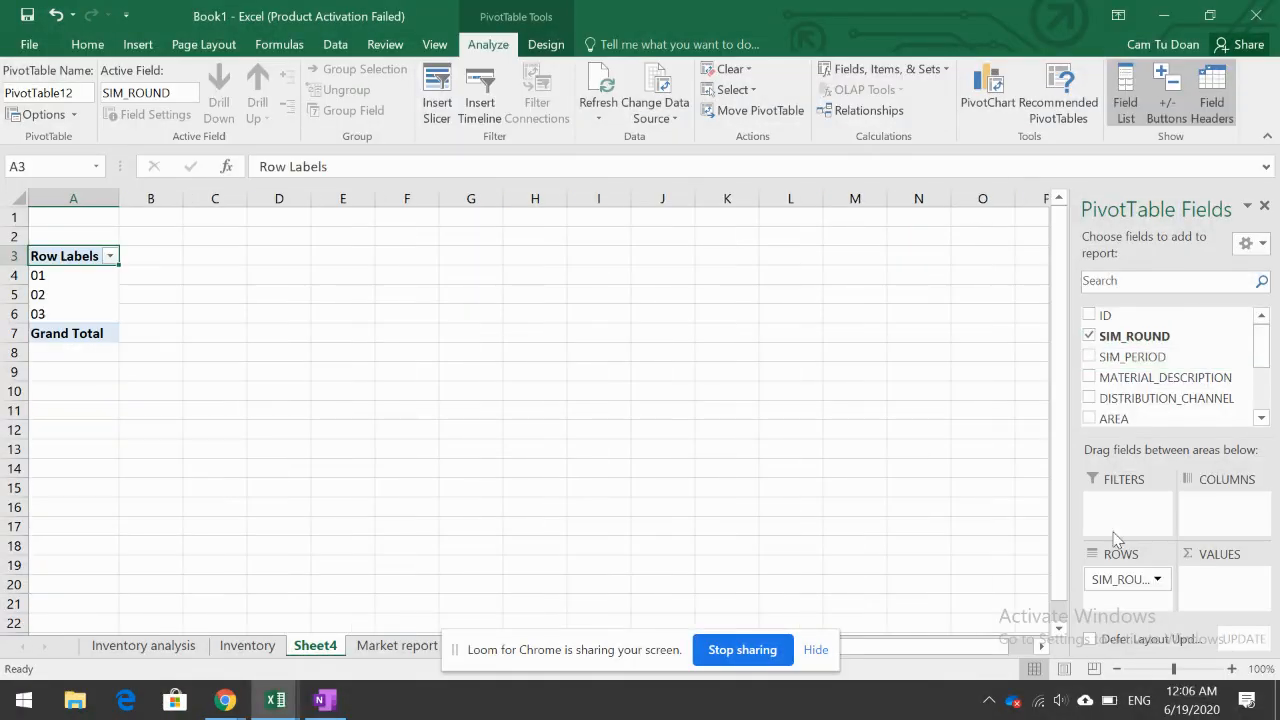
pyautogui.moveTo(1103, 580); pyautogui.dragTo(1143, 506)
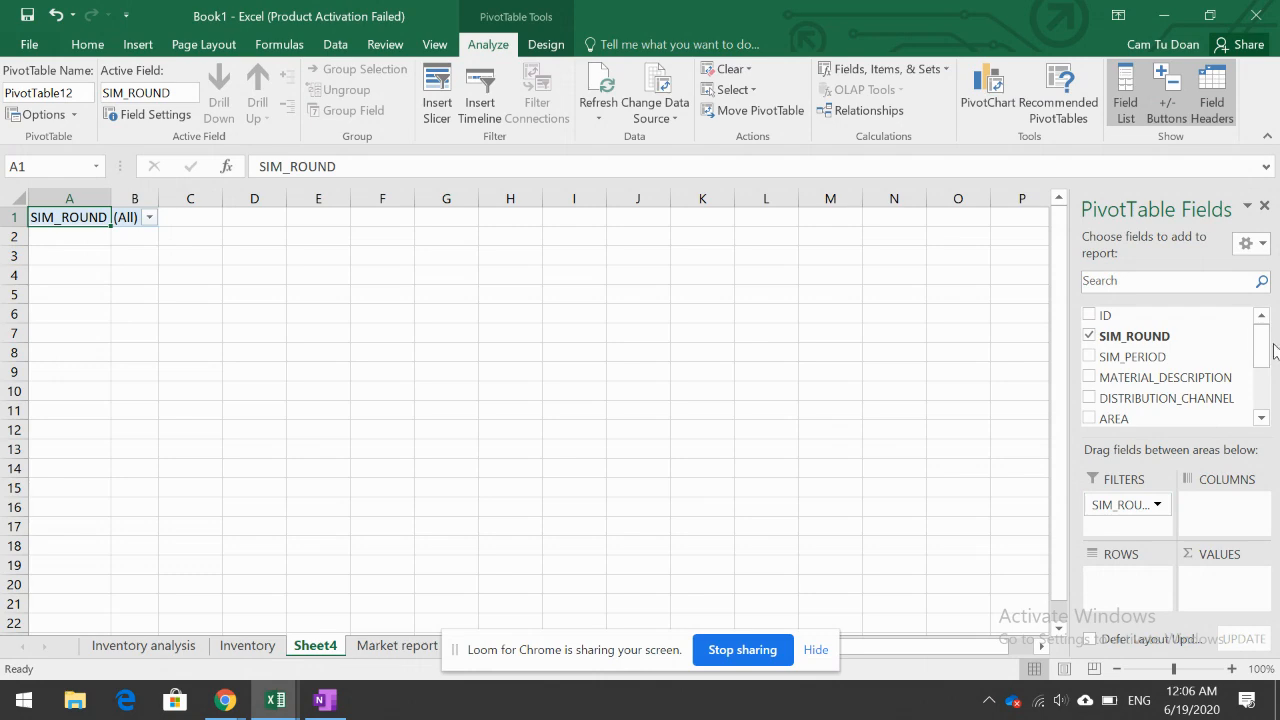
pyautogui.moveTo(1263, 346); pyautogui.dragTo(1262, 376)
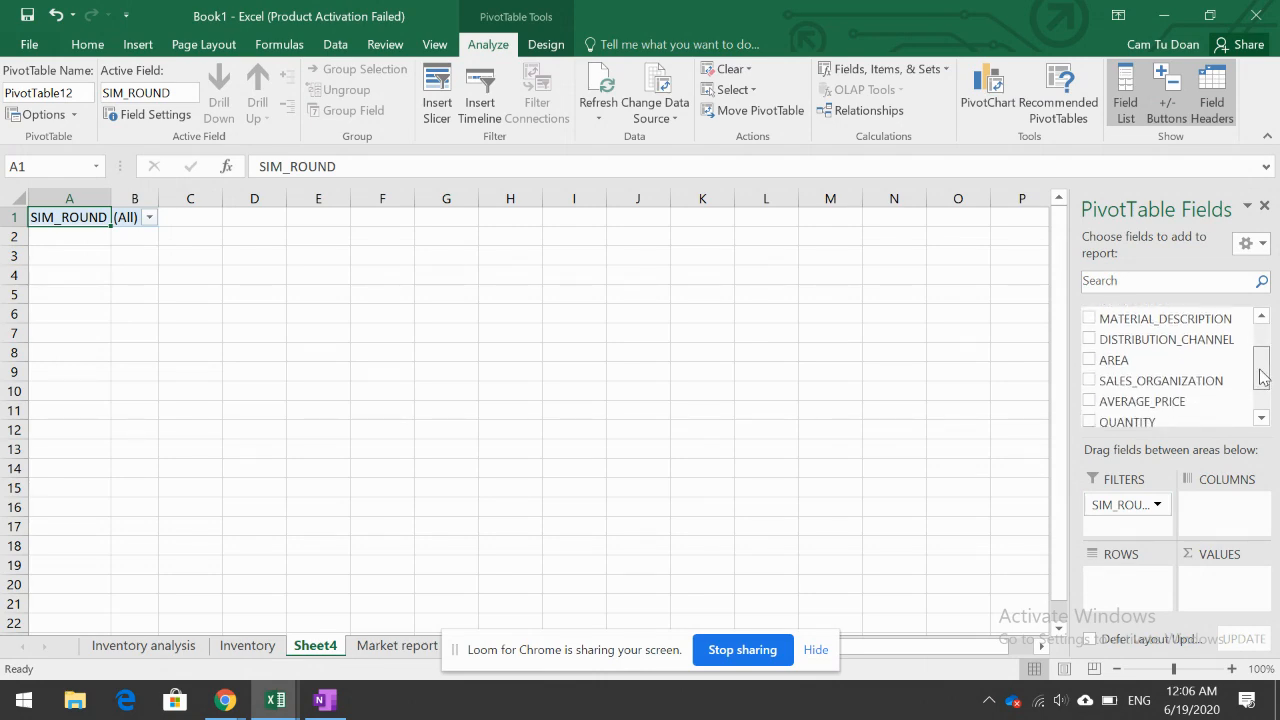
pyautogui.moveTo(1104, 388); pyautogui.dragTo(1108, 588)
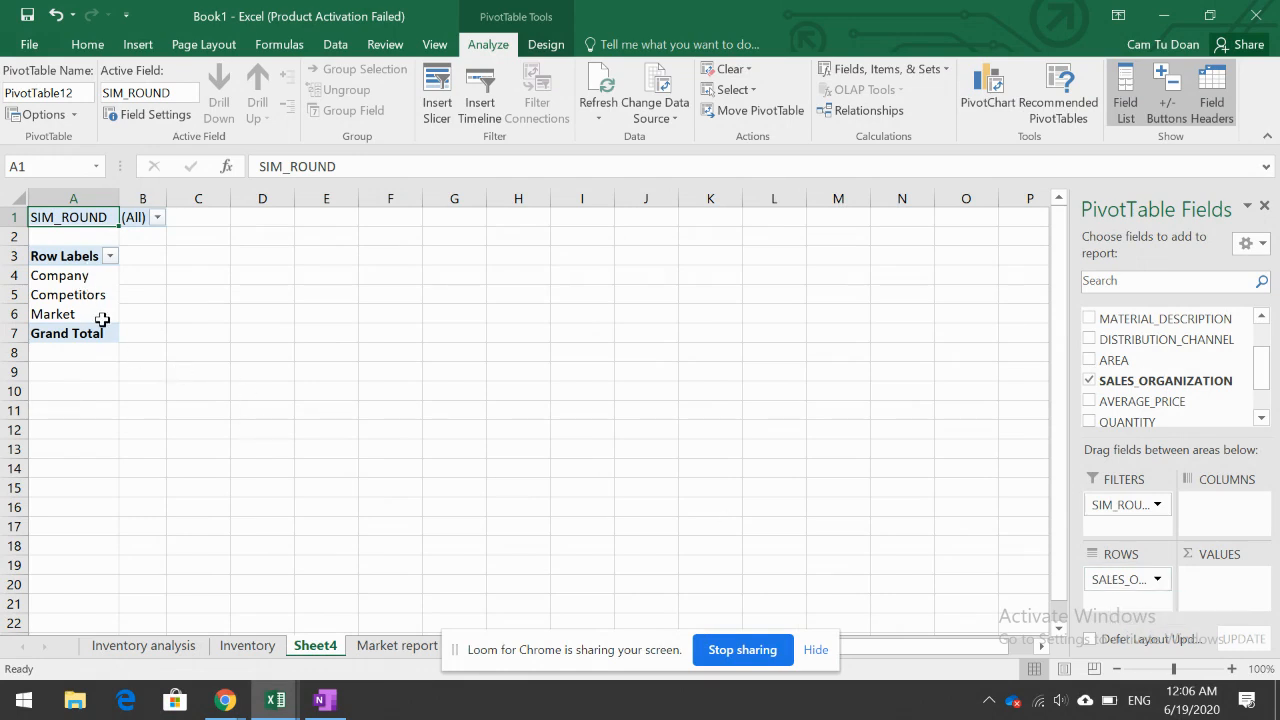
pyautogui.moveTo(1100, 401); pyautogui.dragTo(1230, 595)
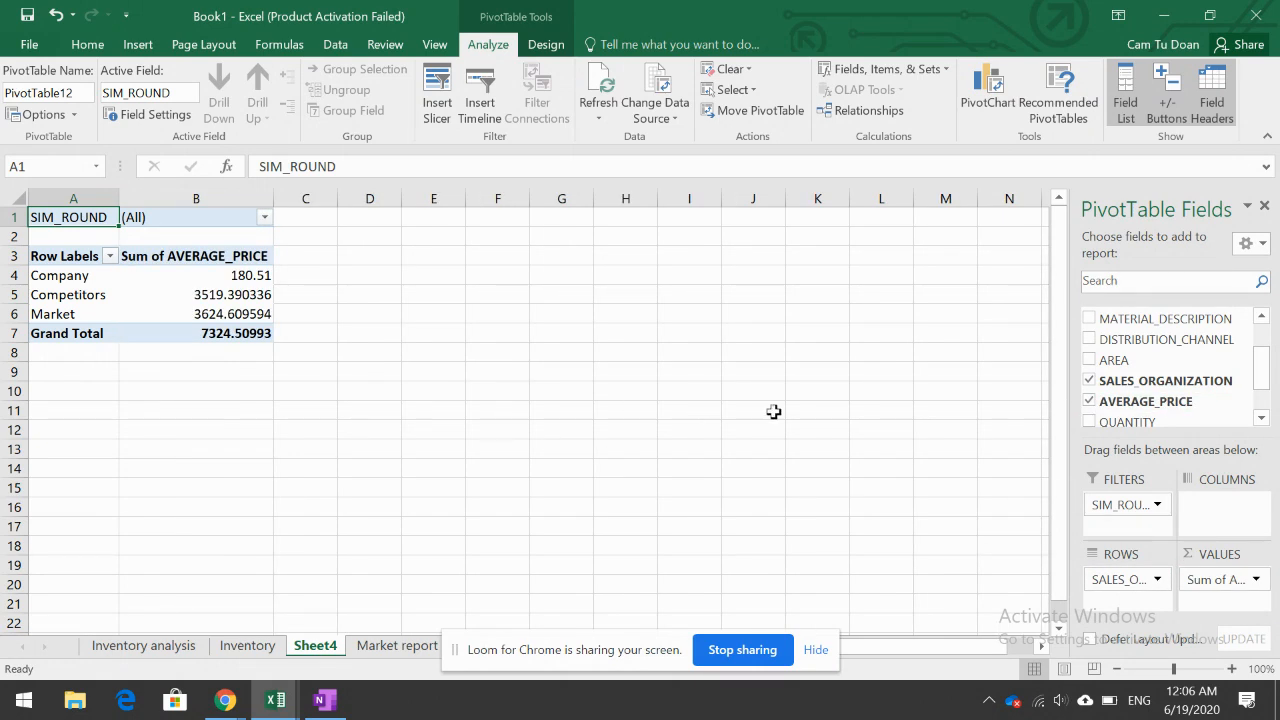
pyautogui.moveTo(1262, 370)
pyautogui.mouseDown()
pyautogui.moveTo(1262, 338)
pyautogui.moveTo(1258, 390)
pyautogui.mouseUp()
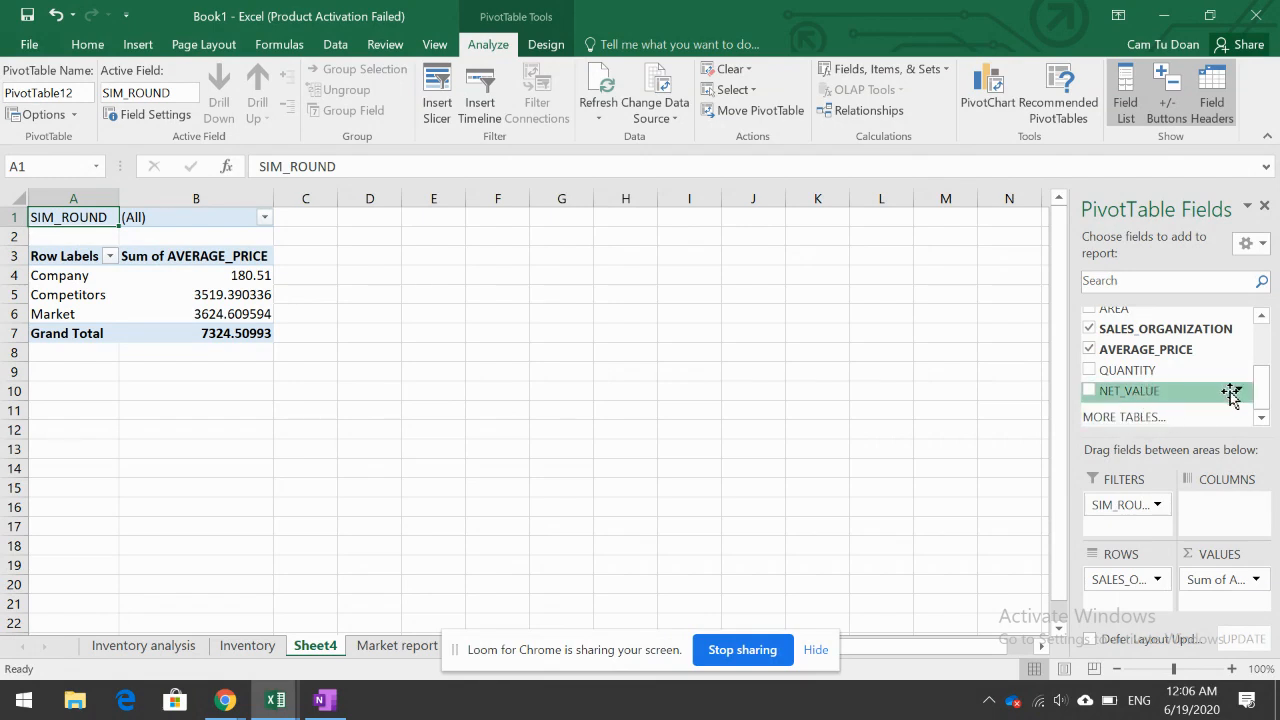
# Step: Make AREA a report filter and SALES_ORGANIZATION the column field, then view the Market report sheet
pyautogui.click(1090, 311)
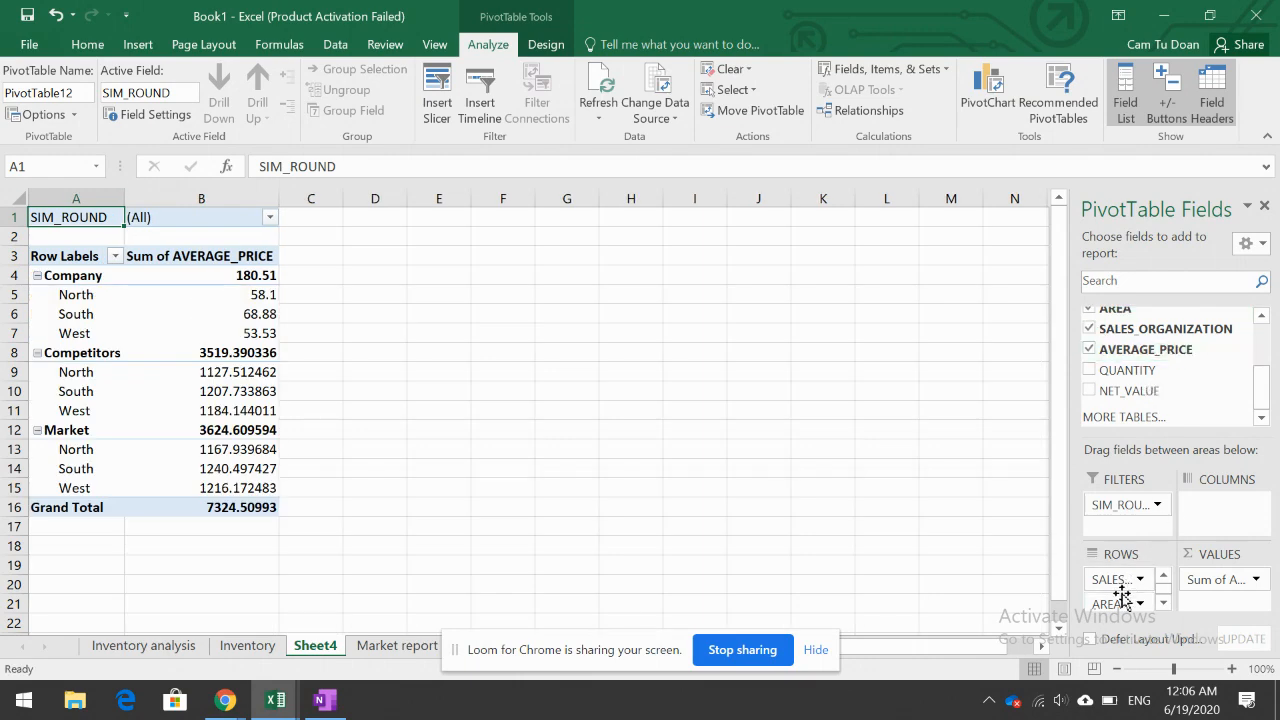
pyautogui.moveTo(1122, 603); pyautogui.dragTo(1118, 530)
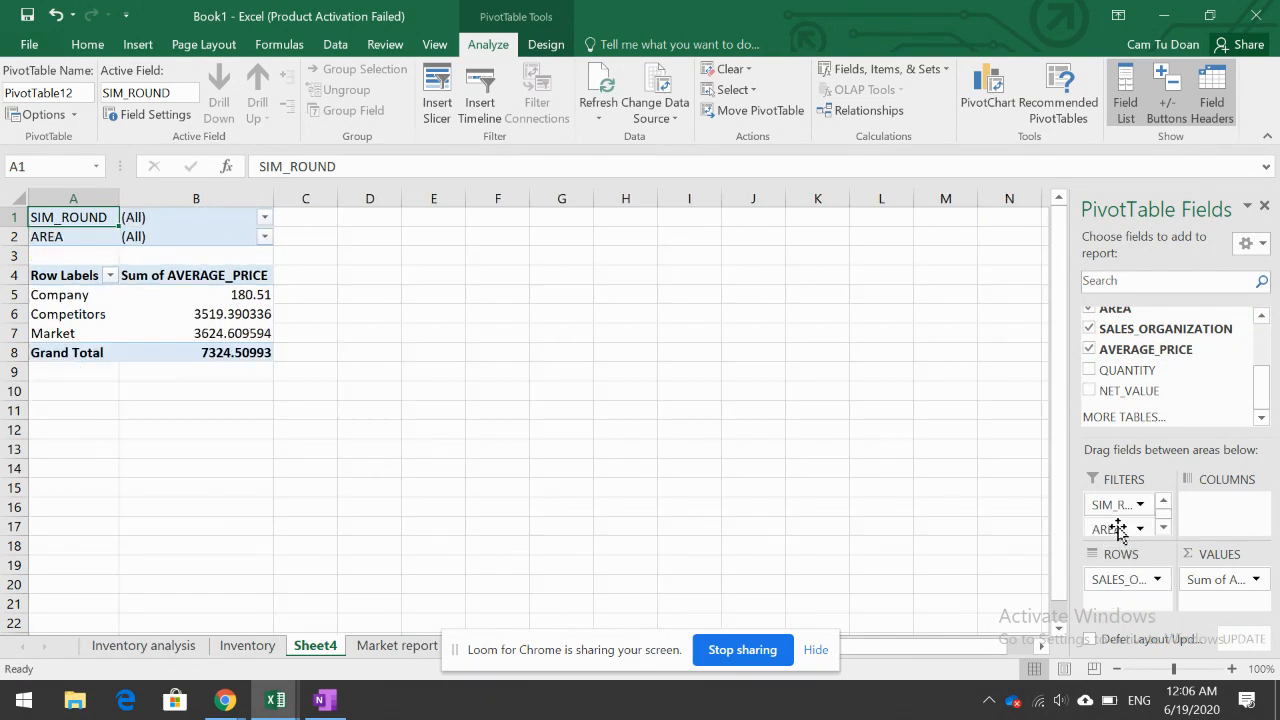
pyautogui.click(235, 311)
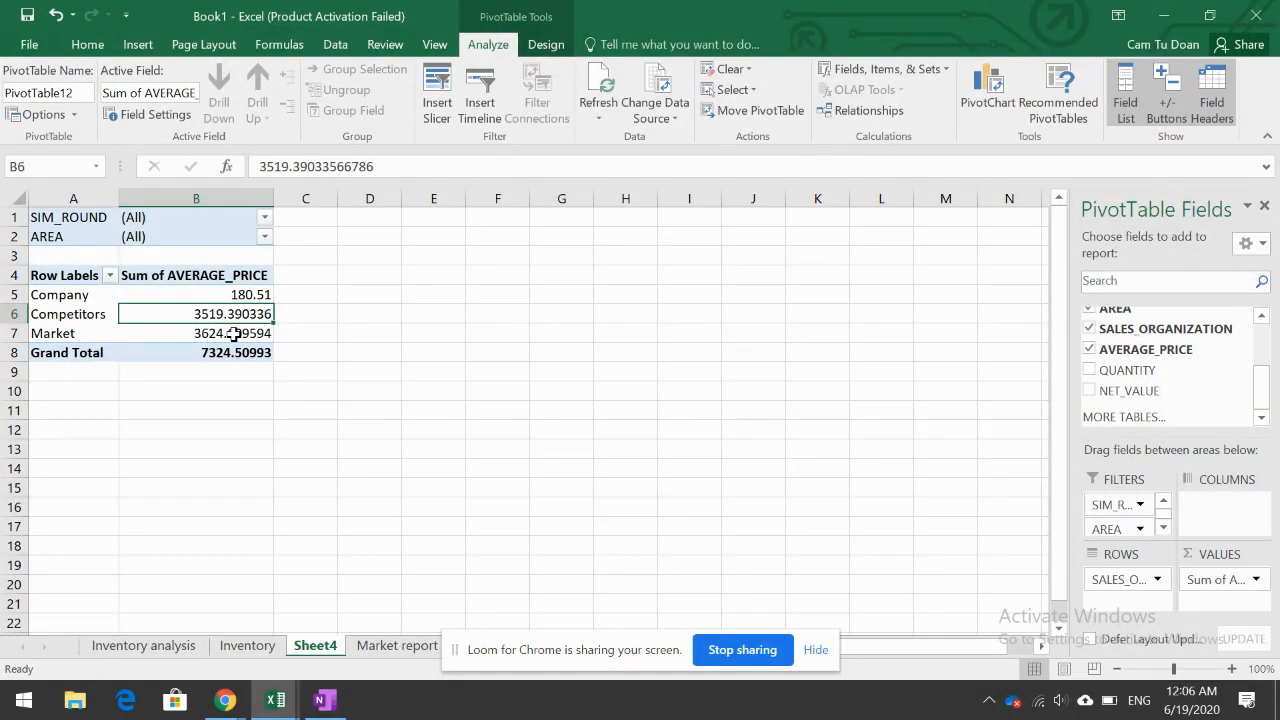
pyautogui.moveTo(1108, 579); pyautogui.dragTo(1216, 521)
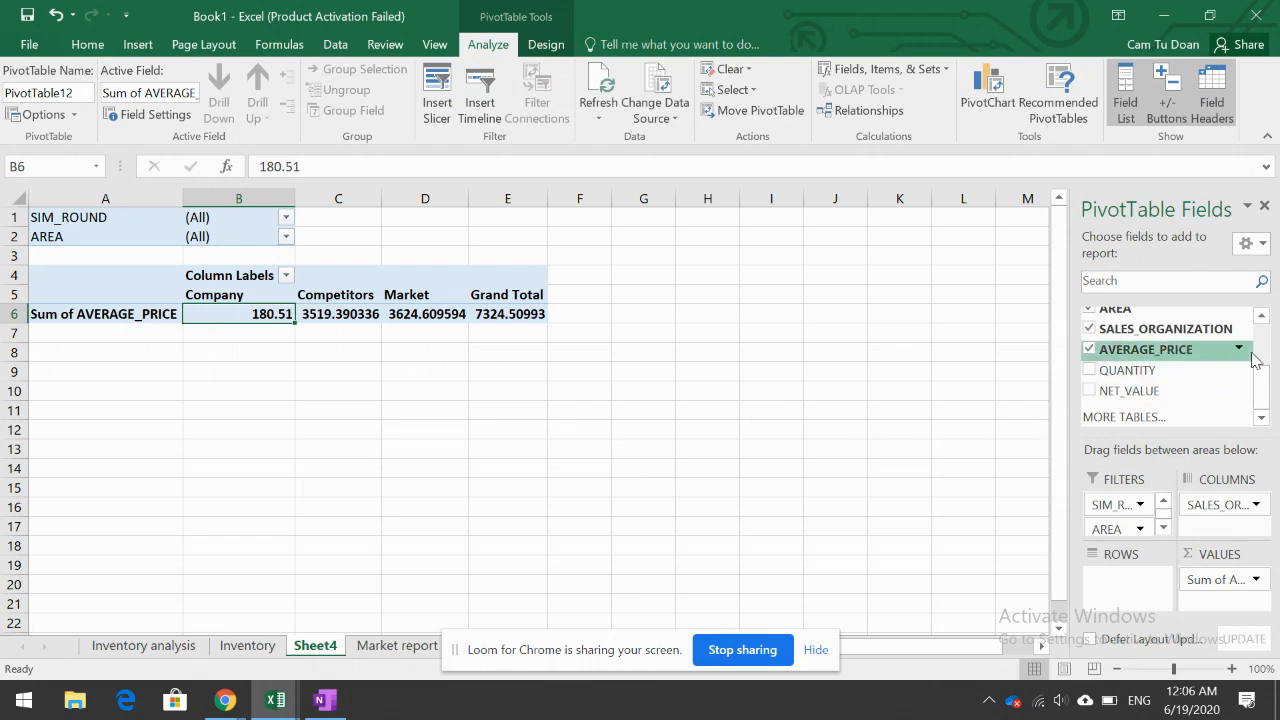
pyautogui.moveTo(1263, 394); pyautogui.dragTo(1266, 328)
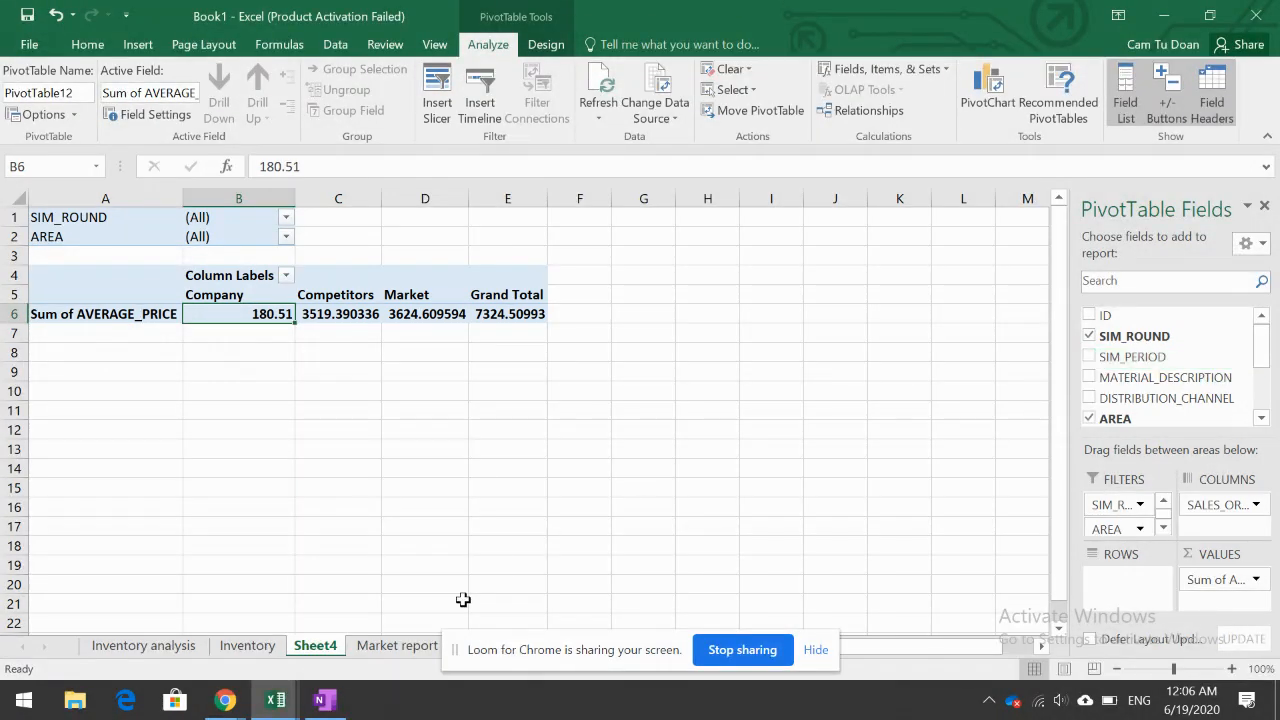
pyautogui.click(373, 646)
# Step: Browse the Market report data table along row 6, then return to the Sheet4 pivot
pyautogui.scroll(1, 217, 360)
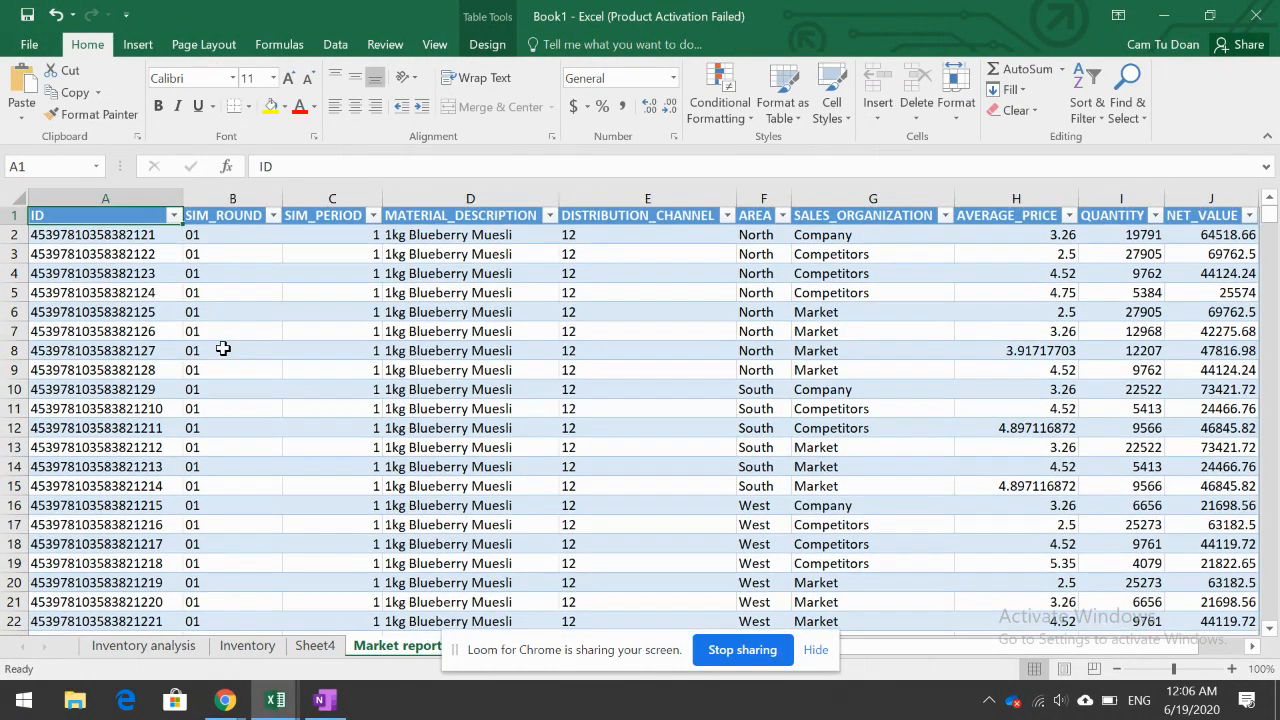
pyautogui.click(323, 314)
pyautogui.scroll(-6, 347, 422)
pyautogui.scroll(-20, 347, 422)
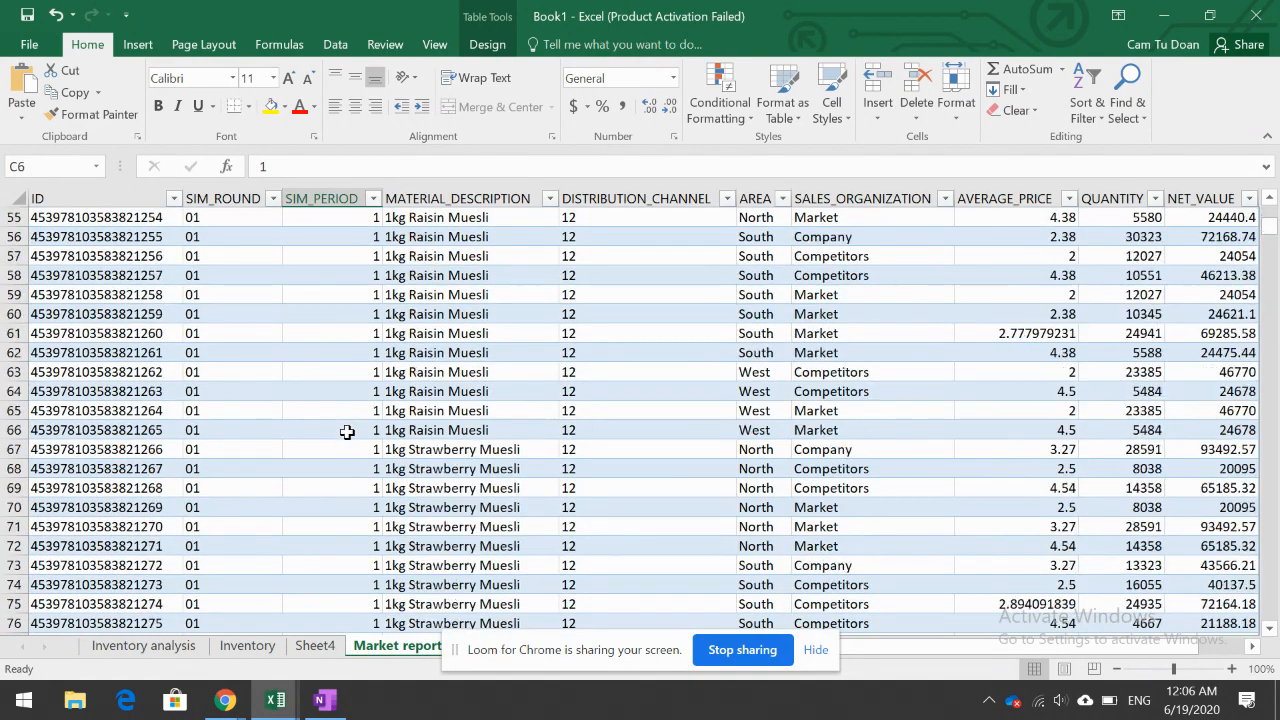
pyautogui.scroll(8, 347, 430)
pyautogui.scroll(13, 436, 358)
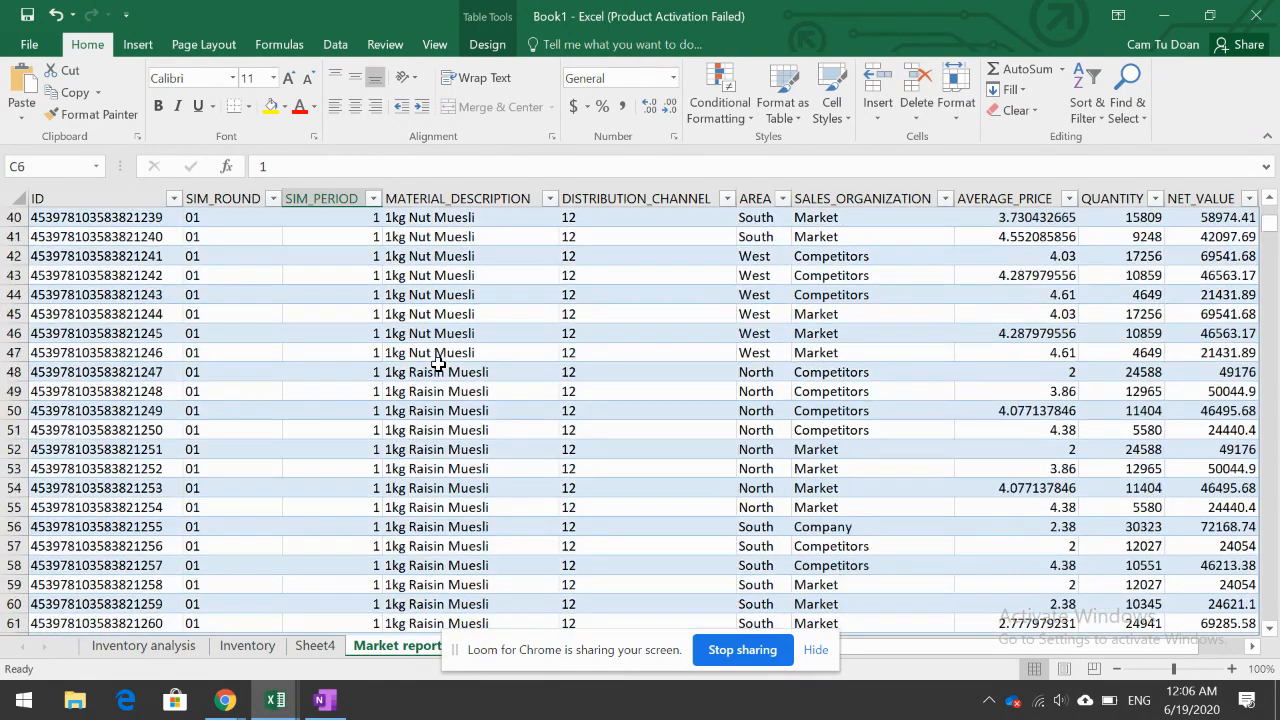
pyautogui.scroll(7, 442, 333)
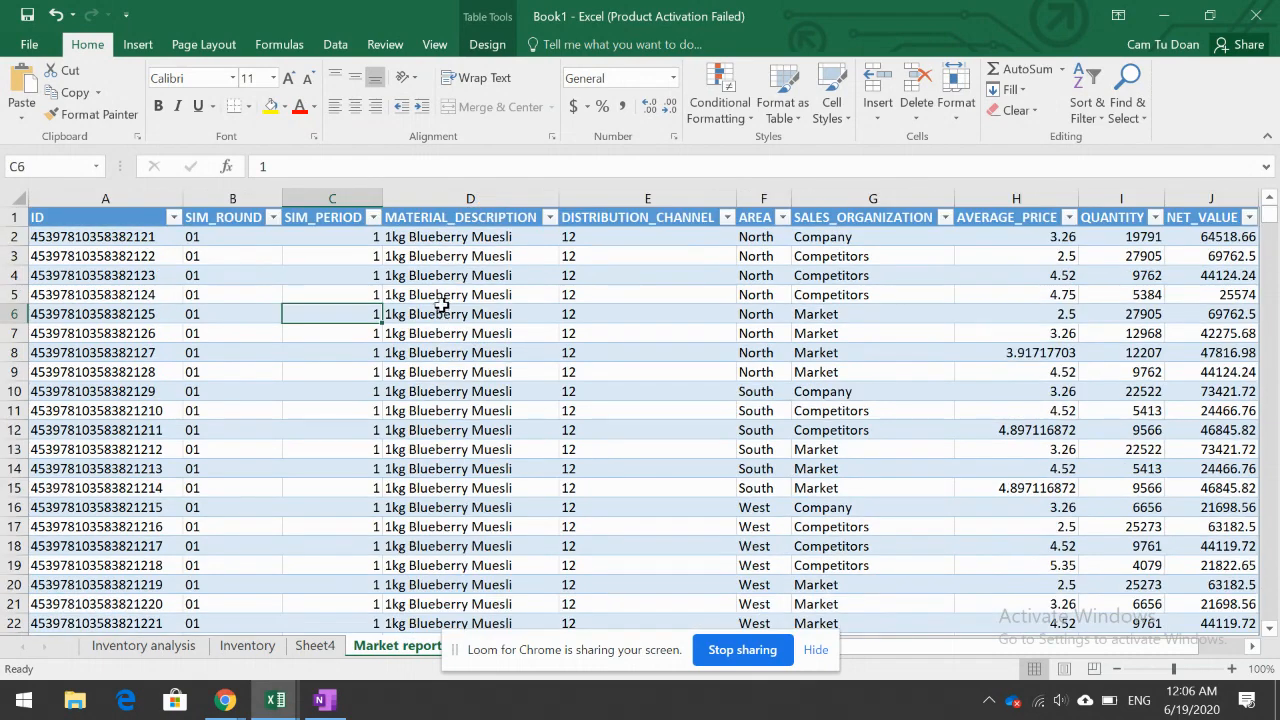
pyautogui.click(443, 311)
pyautogui.press('Right')
pyautogui.press('Right')
pyautogui.press('Right')
pyautogui.press('Right')
pyautogui.press('Right')
pyautogui.press('Right')
pyautogui.press('Right')
pyautogui.press('Right')
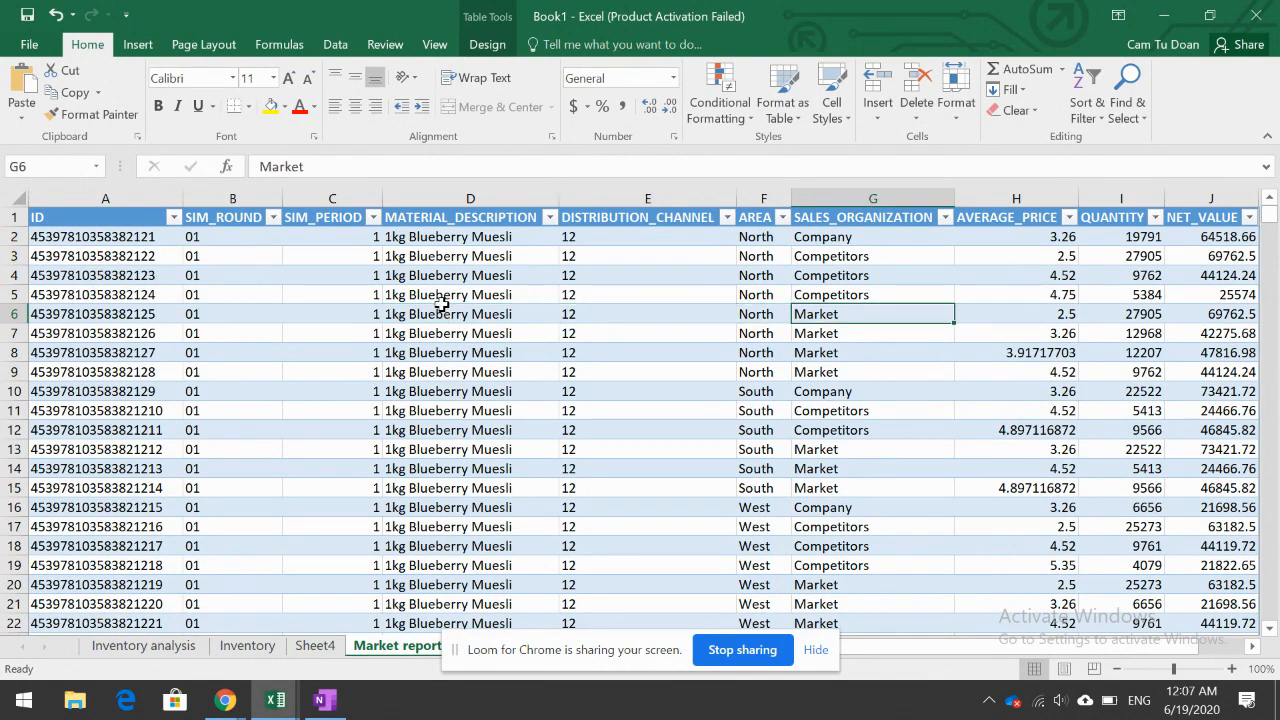
pyautogui.press('Left')
pyautogui.press('Left')
pyautogui.press('Left')
pyautogui.press('Left')
pyautogui.press('Left')
pyautogui.press('Left')
pyautogui.press('Left')
pyautogui.press('Left')
pyautogui.press('Left')
pyautogui.press('Left')
pyautogui.press('Left')
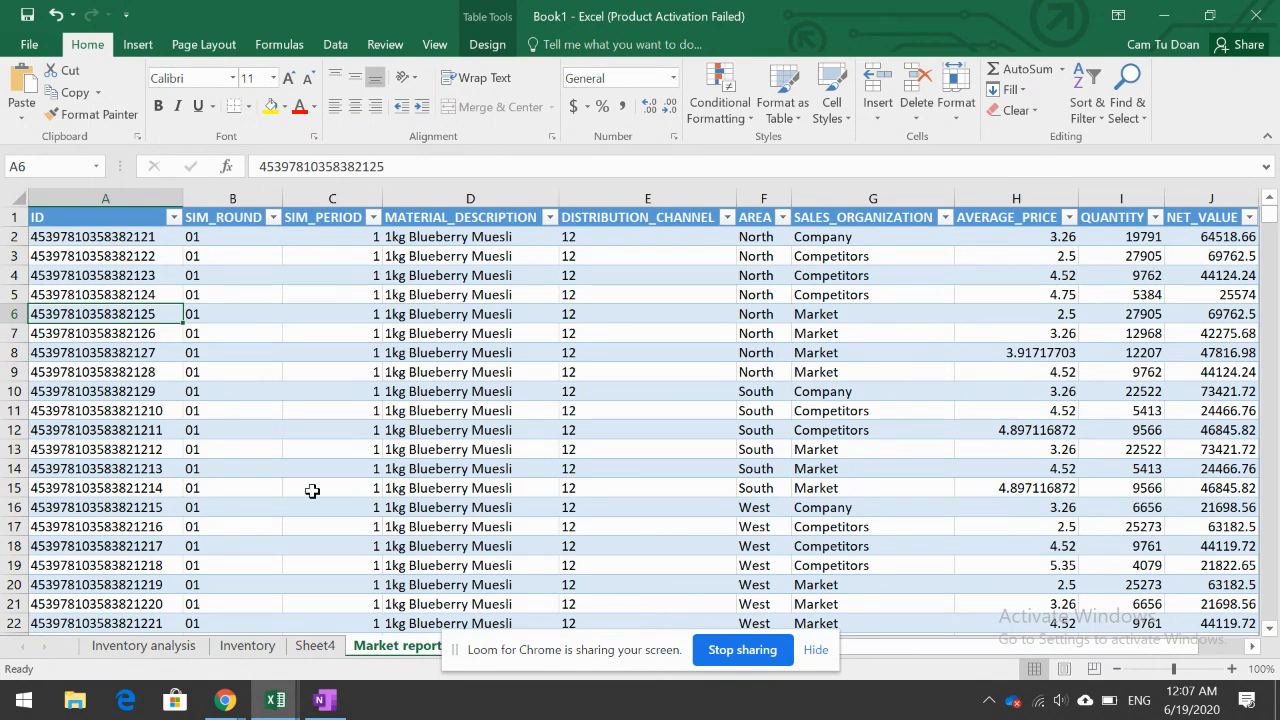
pyautogui.click(314, 645)
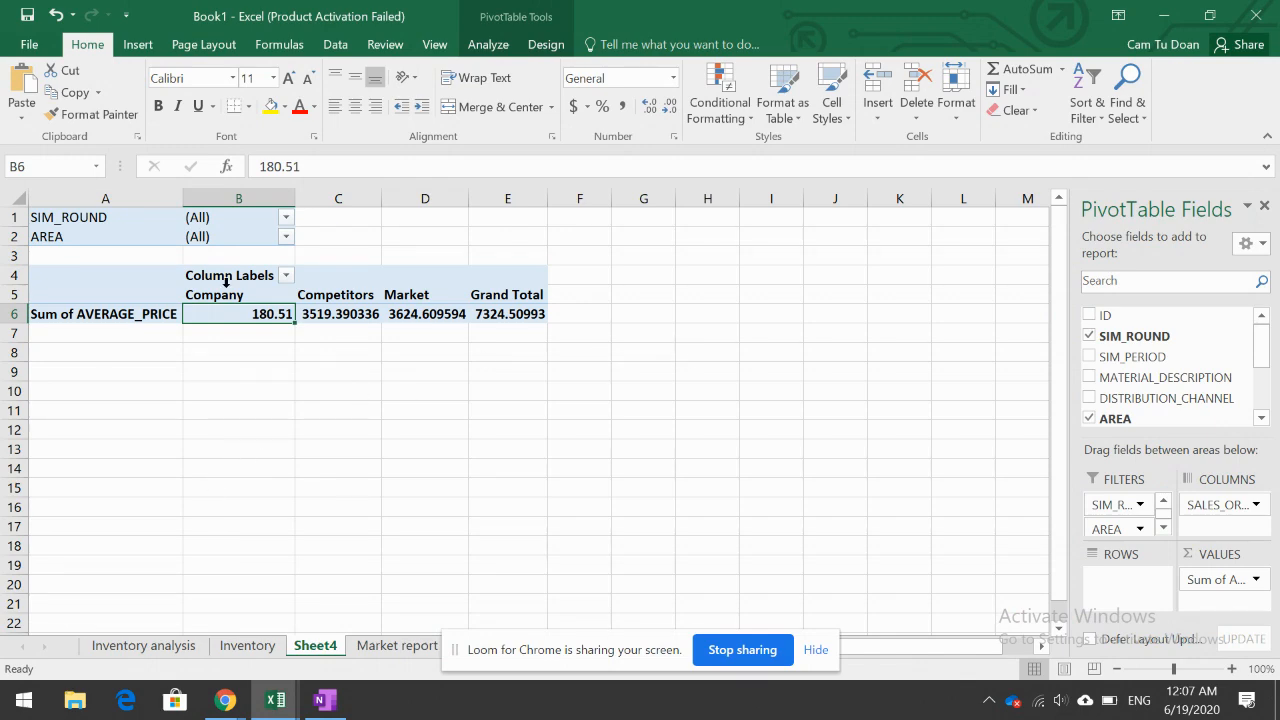
# Step: Copy the A1:E6 pivot table and paste a duplicate at cell A11
pyautogui.moveTo(113, 217); pyautogui.dragTo(495, 306)
pyautogui.hotkey('ctrl', 'c')
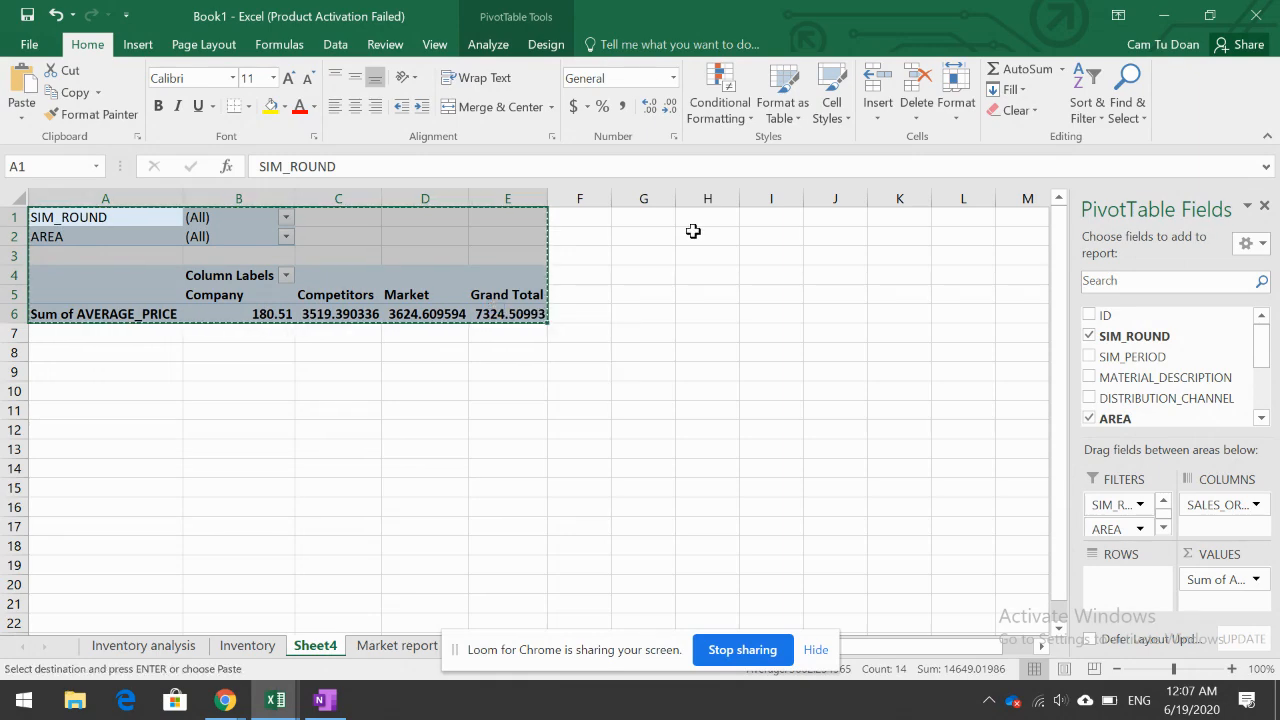
pyautogui.click(66, 409)
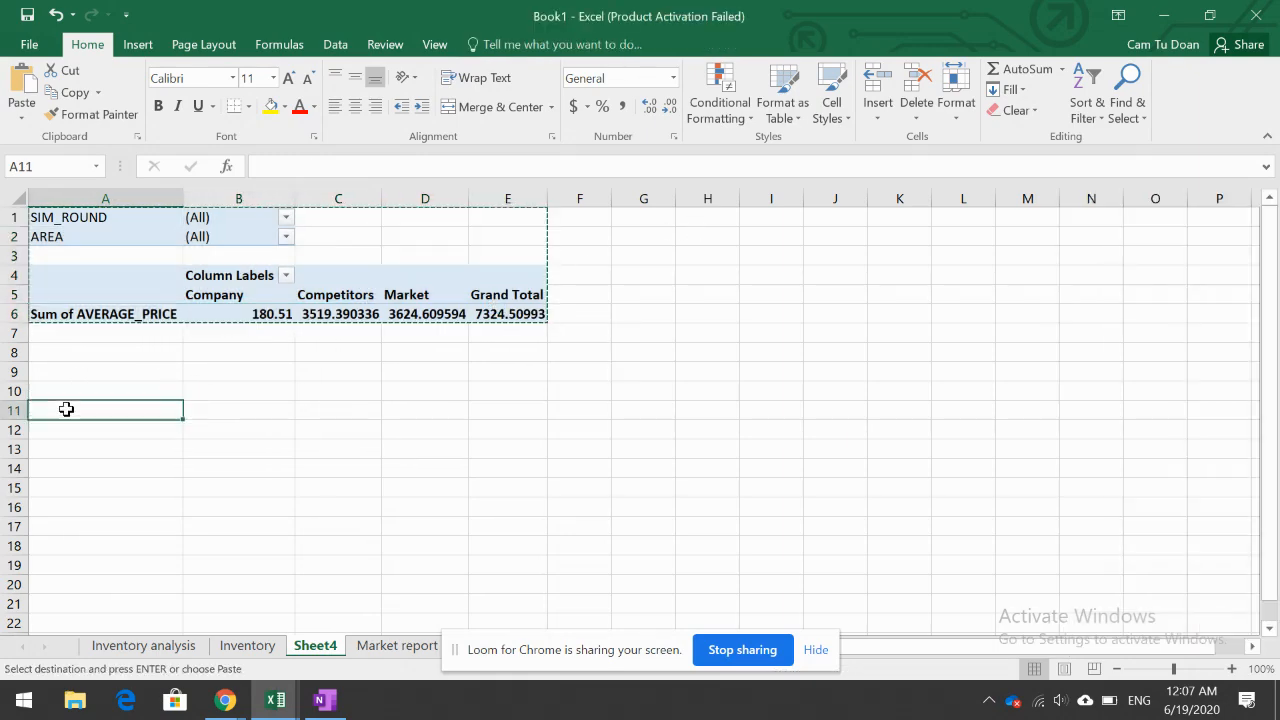
pyautogui.hotkey('ctrl', 'v')
pyautogui.click(211, 526)
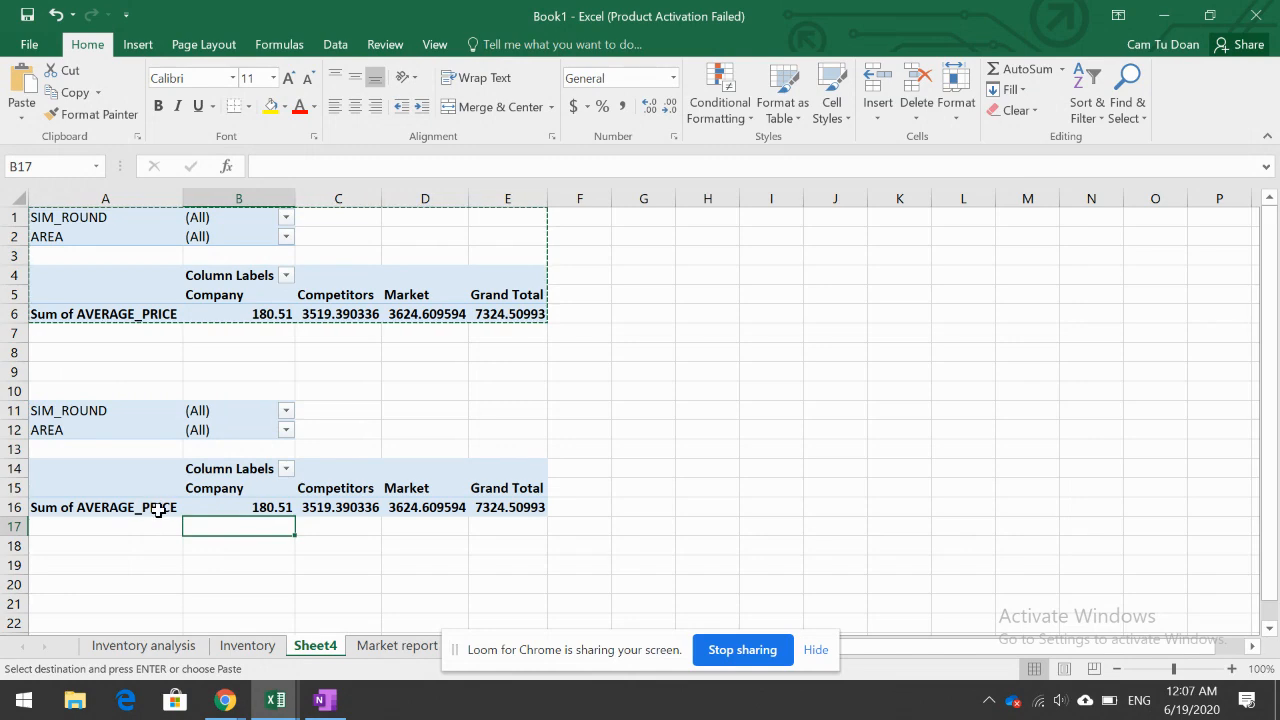
# Step: Make the copy sum QUANTITY instead of AVERAGE_PRICE, with AREA as row labels
pyautogui.click(140, 507)
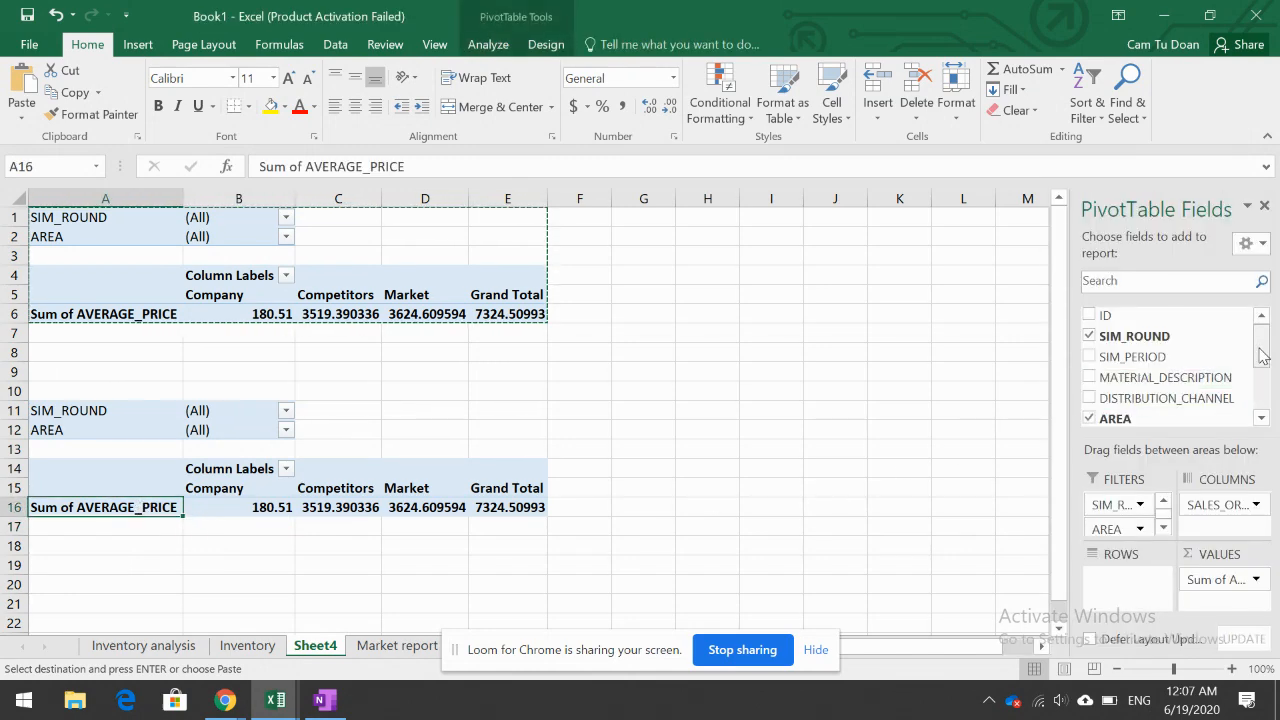
pyautogui.scroll(-2, 1135, 388)
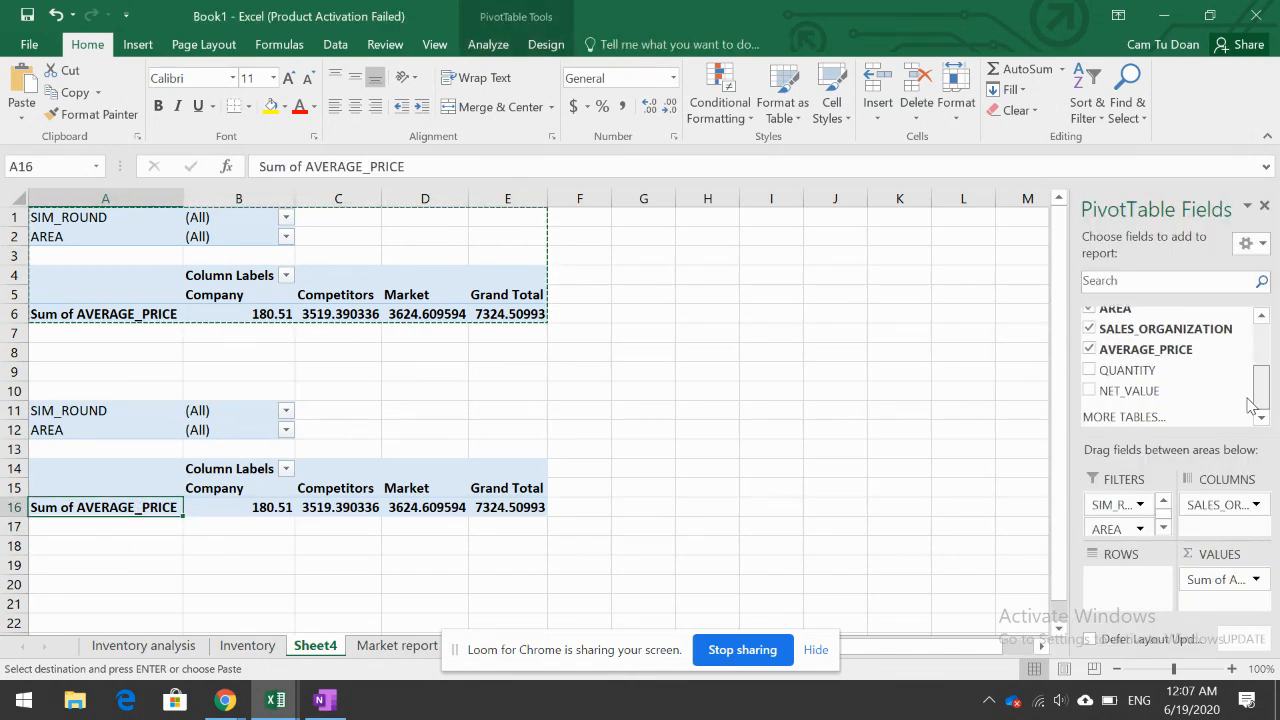
pyautogui.click(1089, 370)
pyautogui.click(1089, 349)
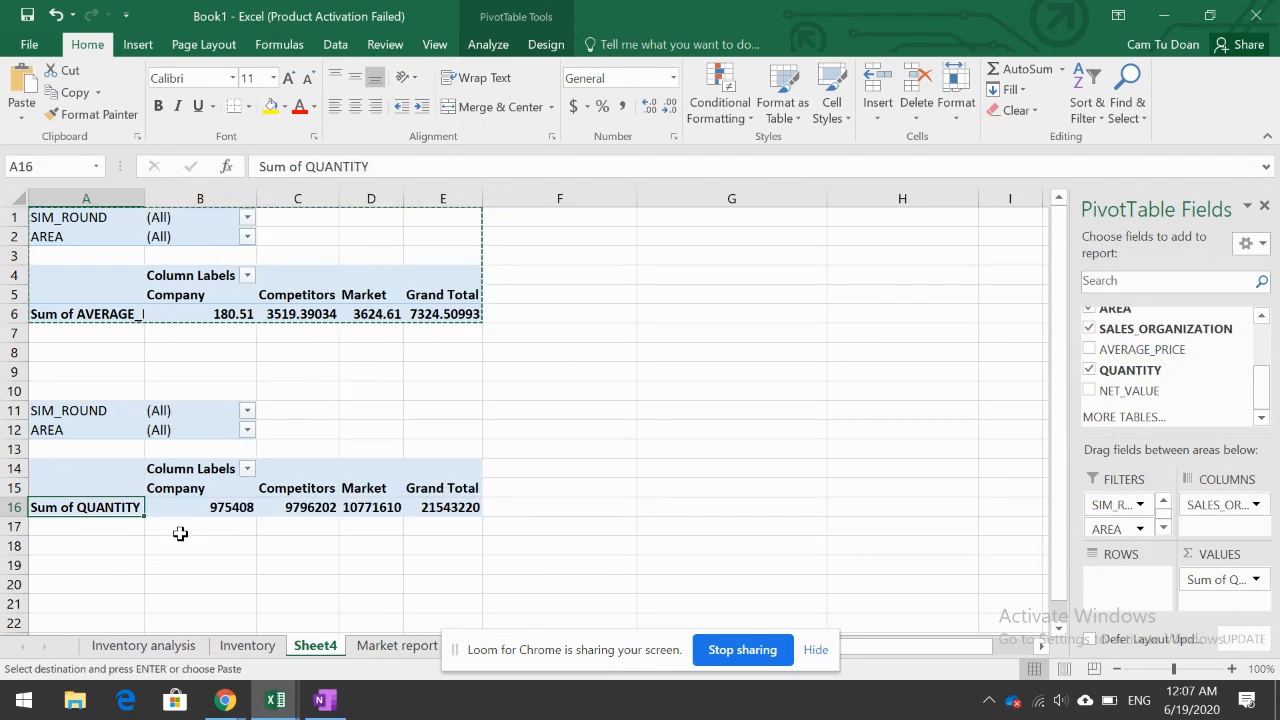
pyautogui.moveTo(1114, 528); pyautogui.dragTo(1128, 580)
pyautogui.click(685, 468)
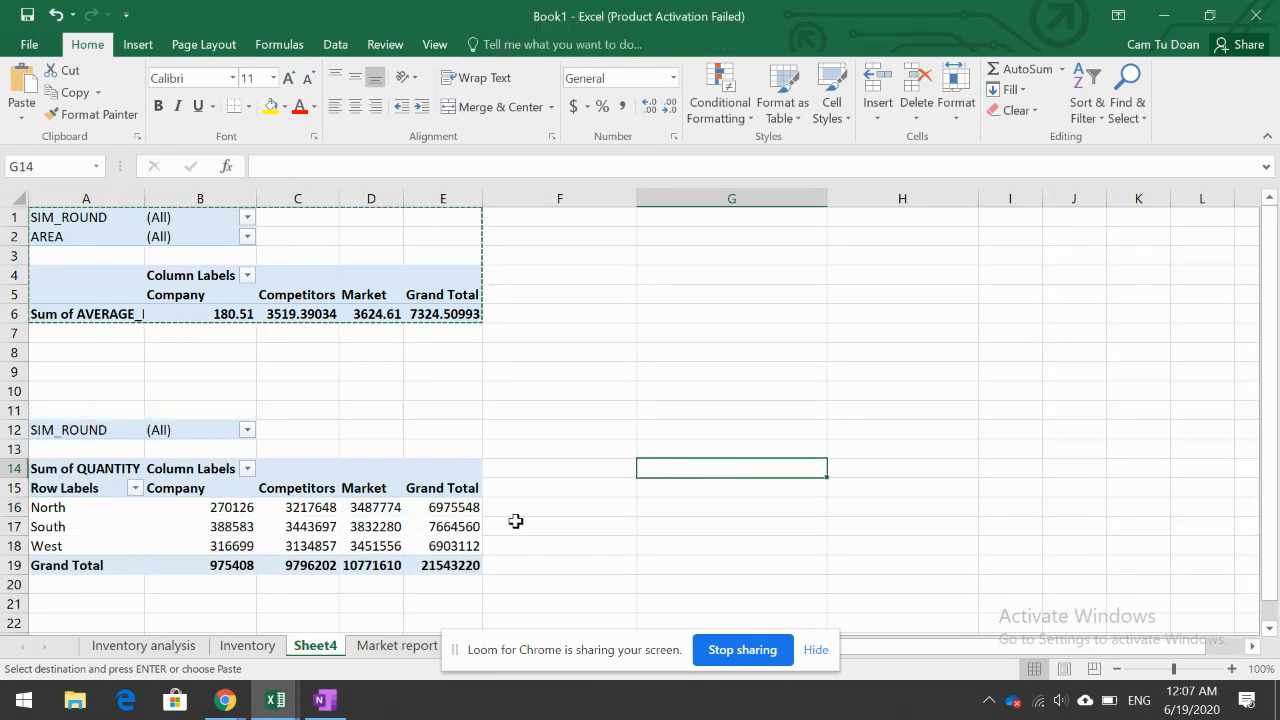
pyautogui.click(273, 699)
# Step: Bring up the Sales Analysis group O workbook and review its Inventory analysis pivot
pyautogui.click(228, 655)
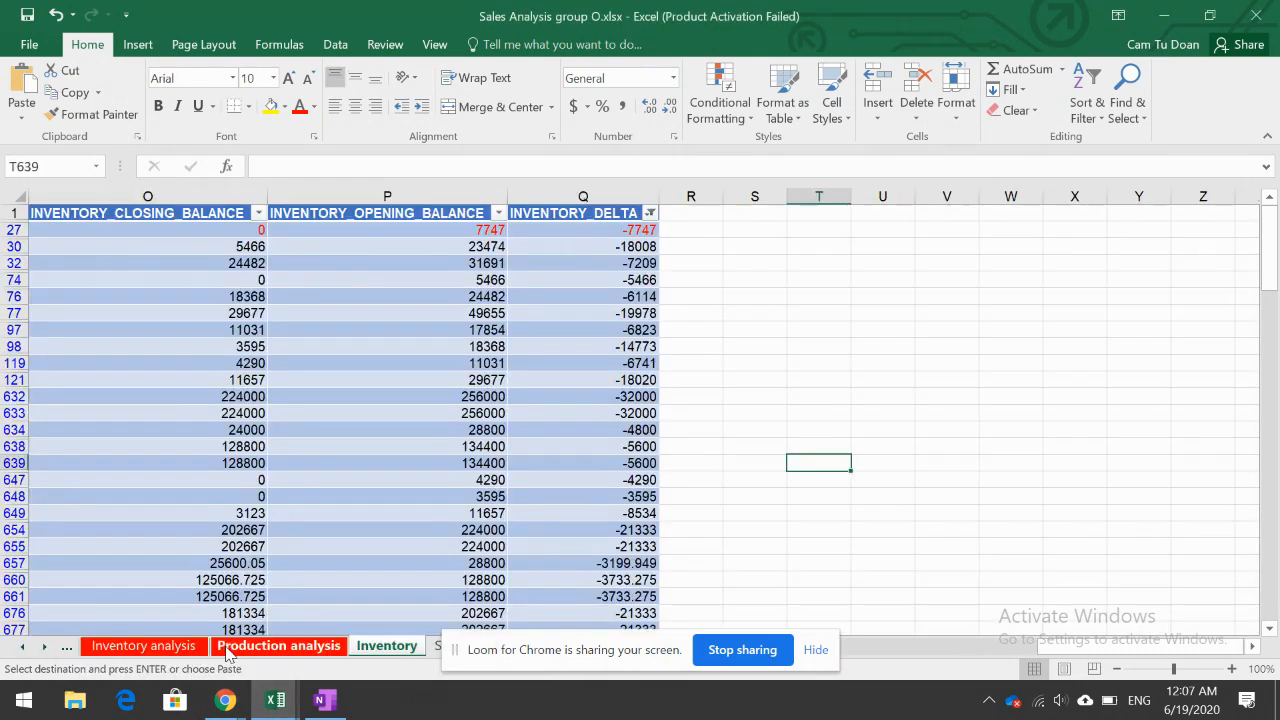
pyautogui.click(900, 446)
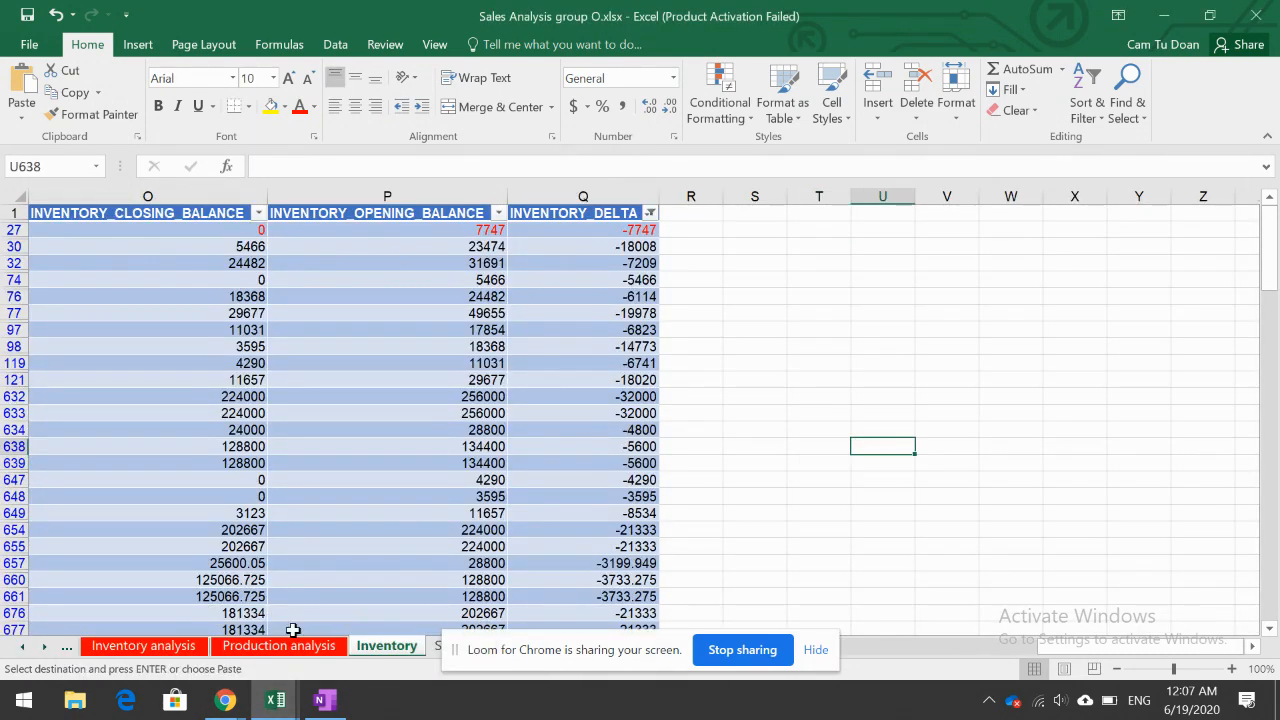
pyautogui.click(181, 648)
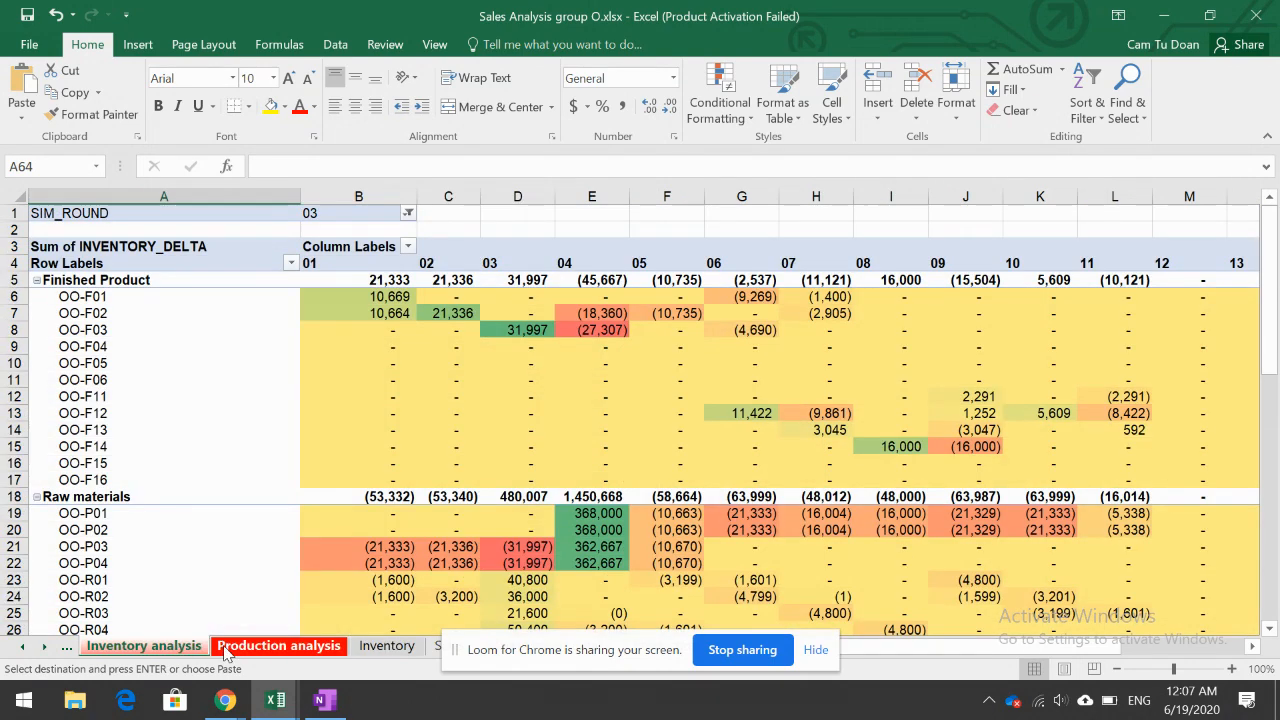
pyautogui.moveTo(520, 393)
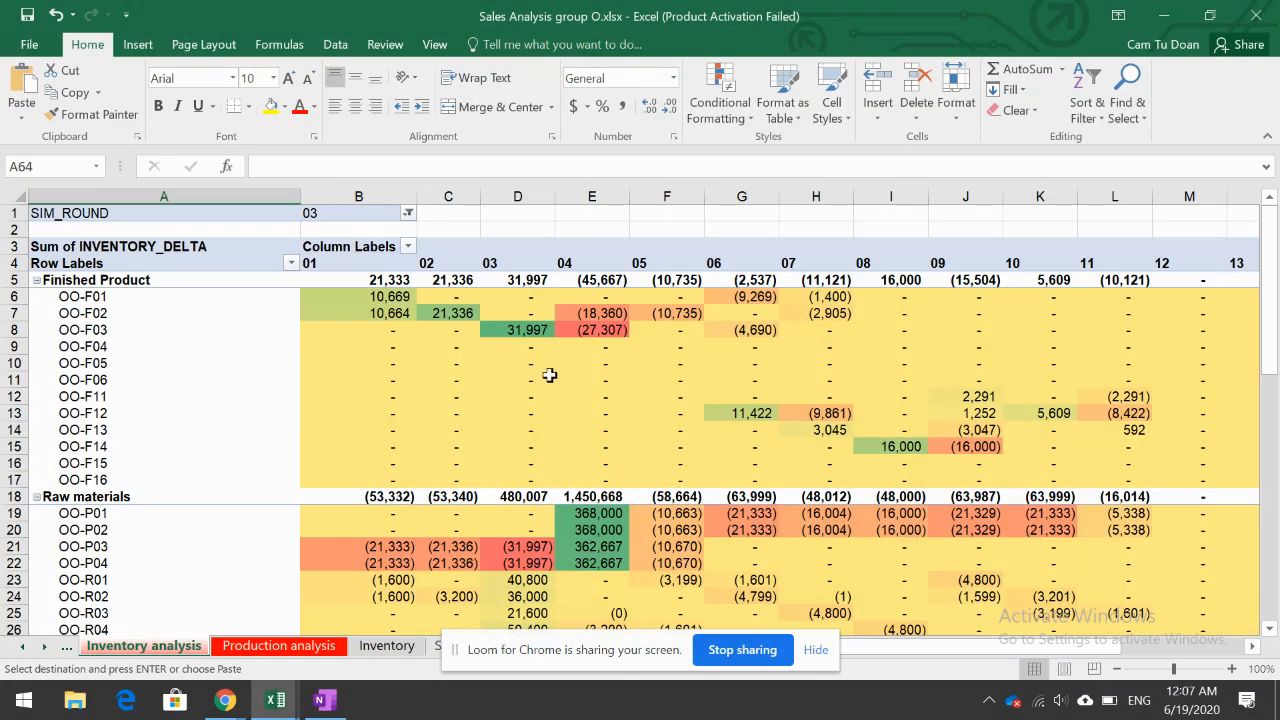
pyautogui.moveTo(550, 375)
pyautogui.scroll(-4, 327, 437)
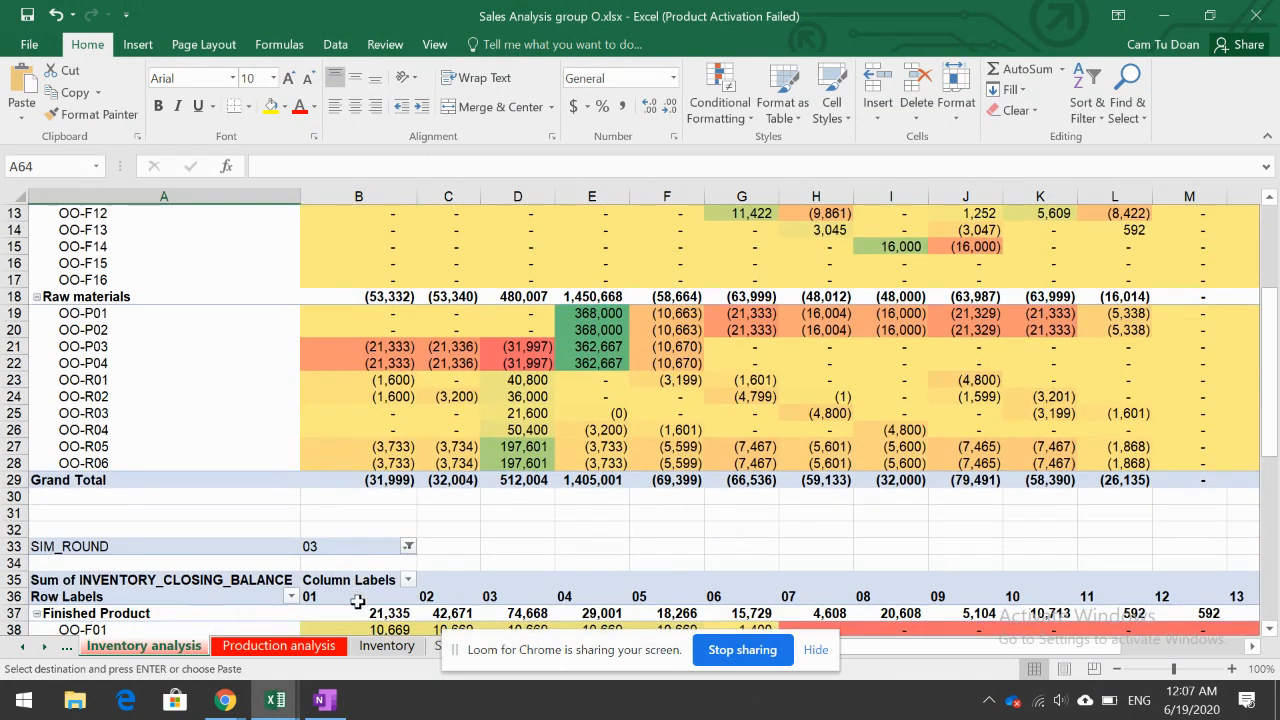
# Step: Review the Production analysis and Sales Analysis pivots, ending on the Market analysis sheet
pyautogui.click(279, 645)
pyautogui.click(1087, 390)
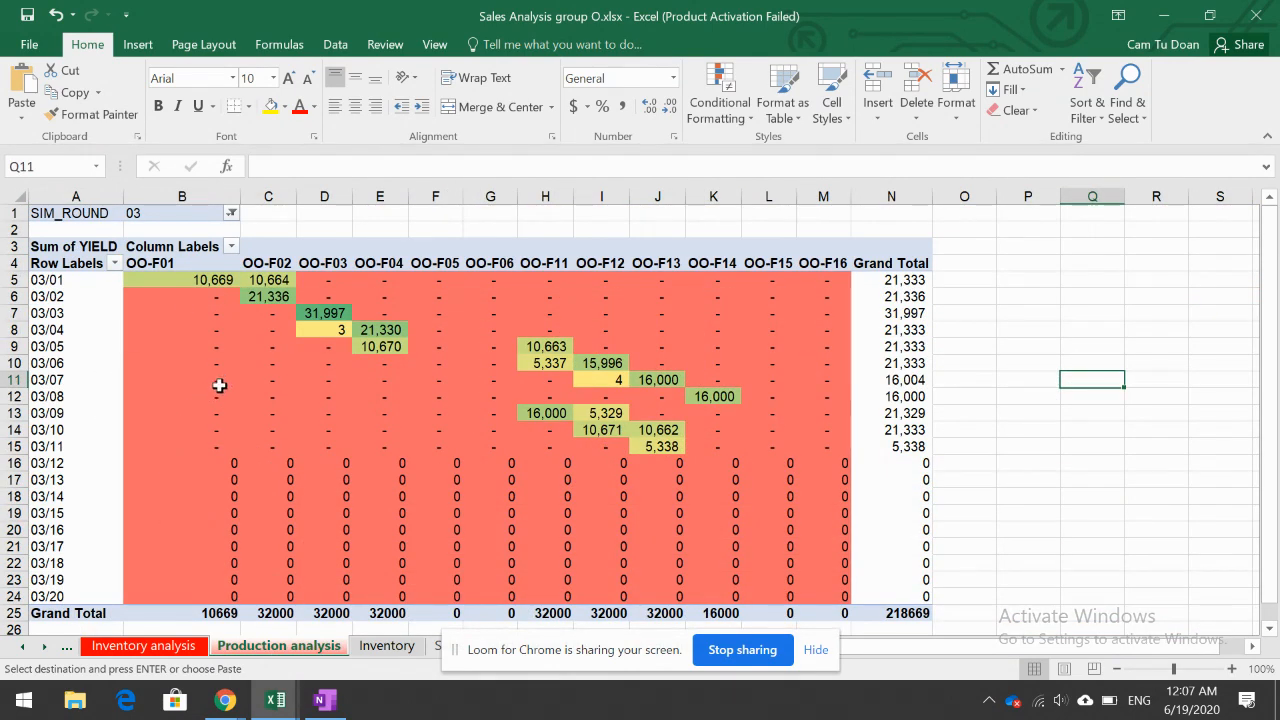
pyautogui.scroll(-1, 219, 385)
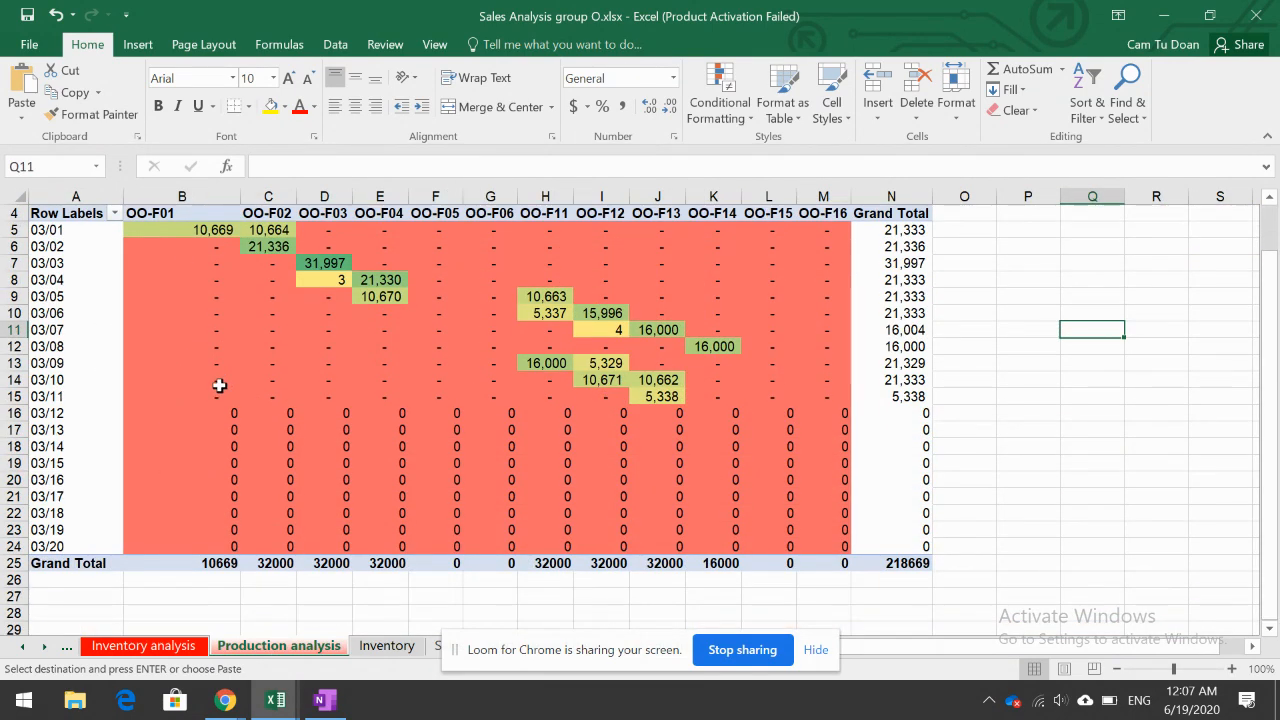
pyautogui.click(22, 647)
pyautogui.click(22, 647)
pyautogui.click(214, 647)
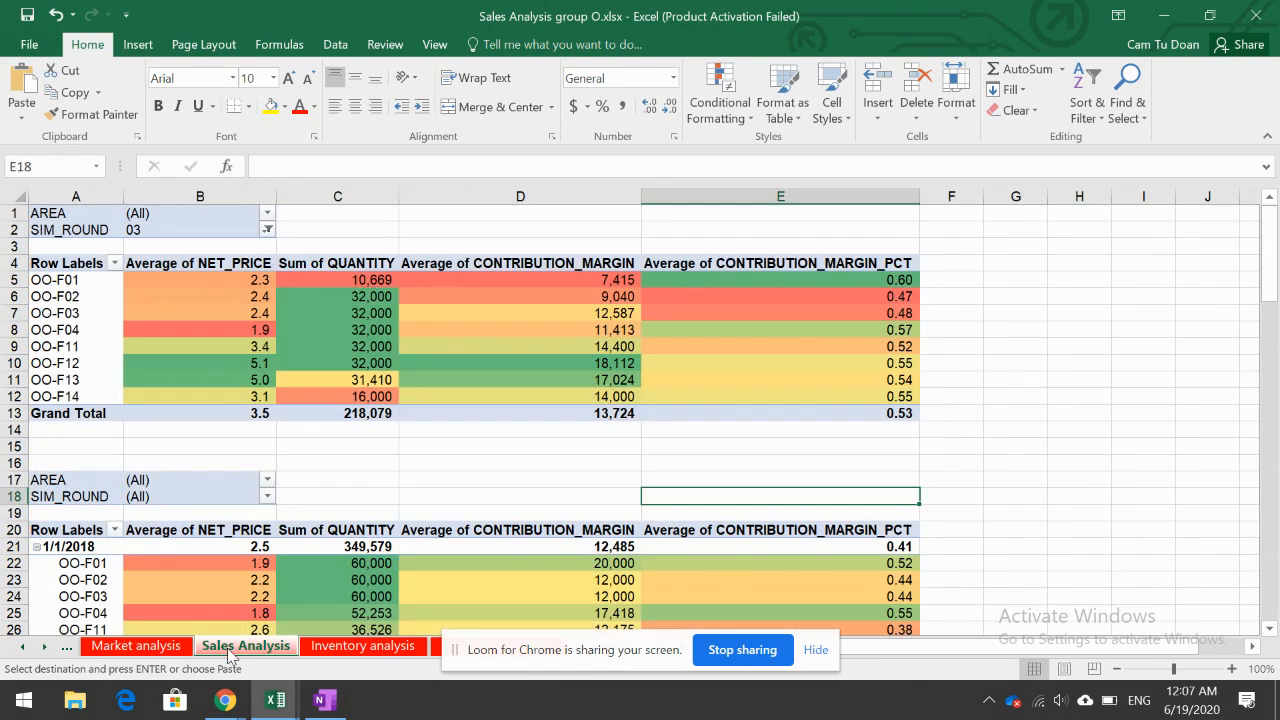
pyautogui.scroll(-2, 431, 447)
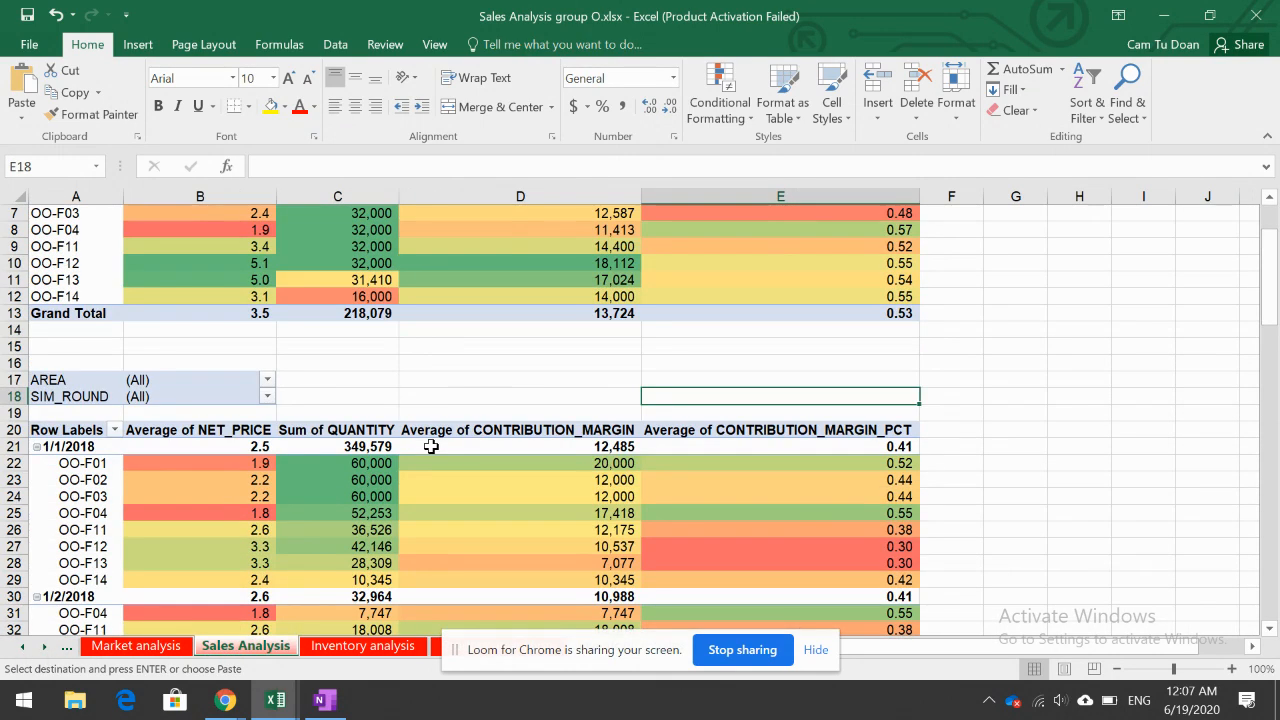
pyautogui.scroll(-1, 431, 447)
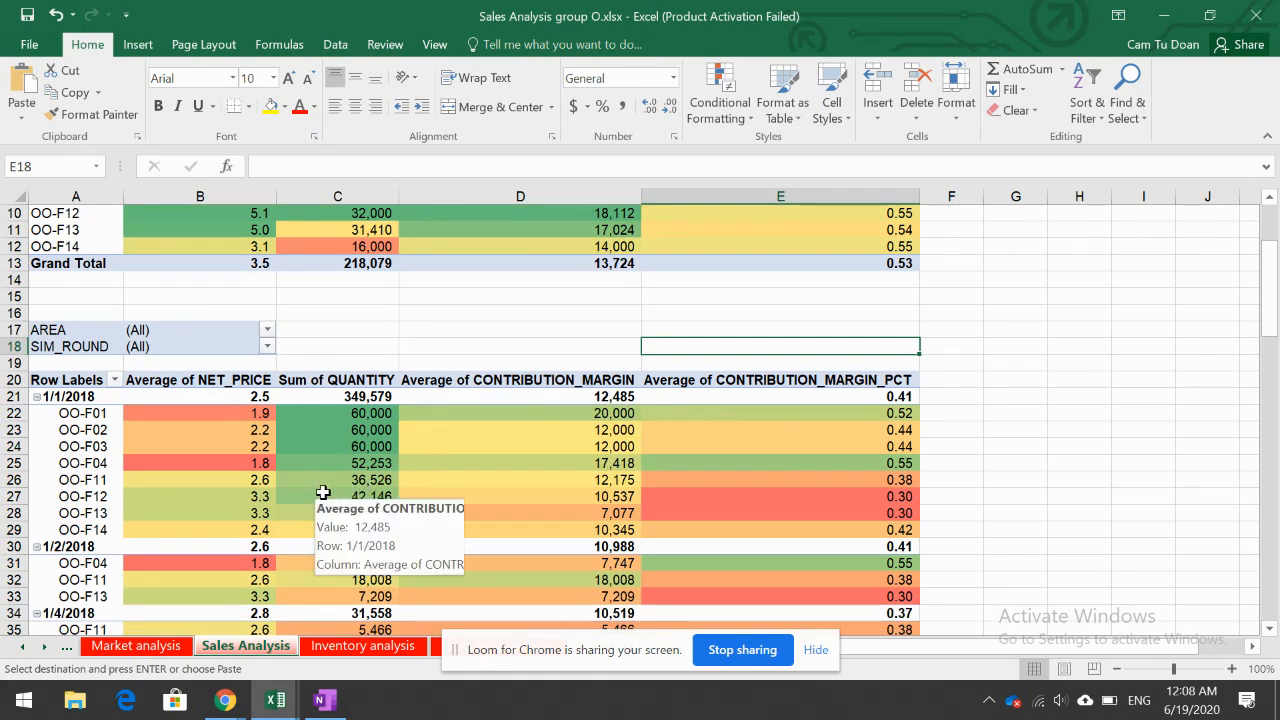
pyautogui.scroll(3, 909, 277)
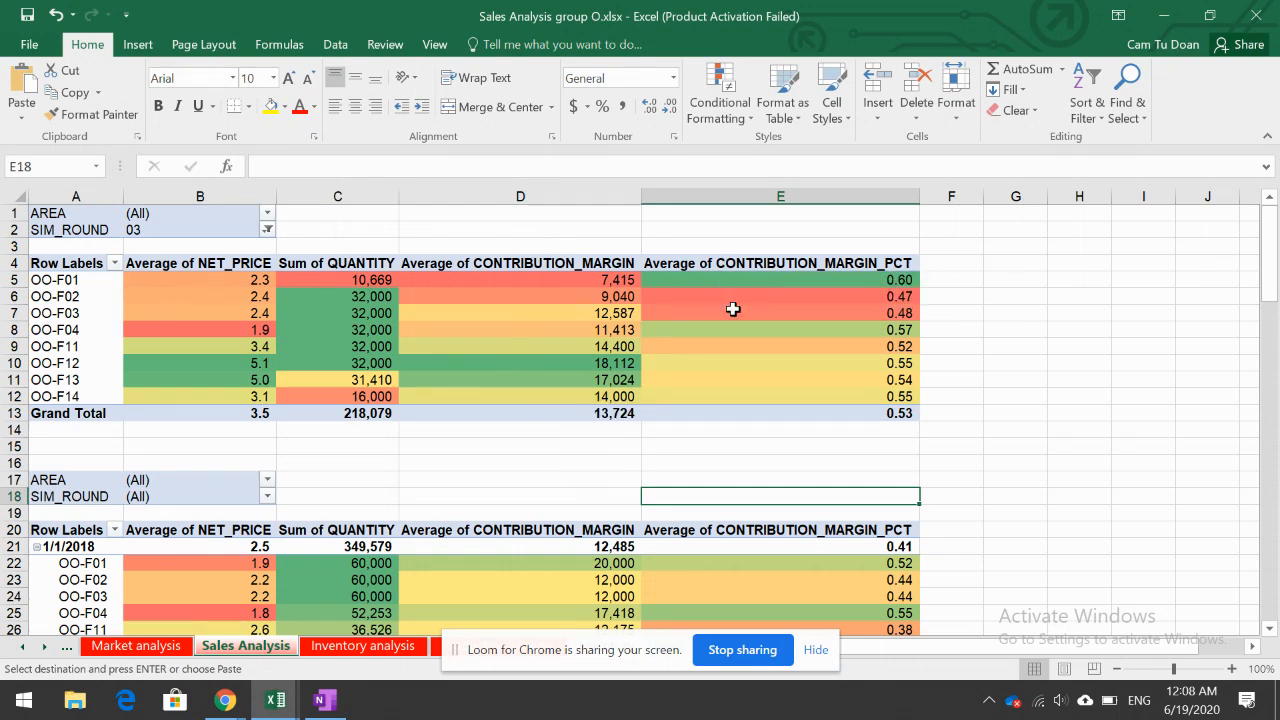
pyautogui.click(155, 647)
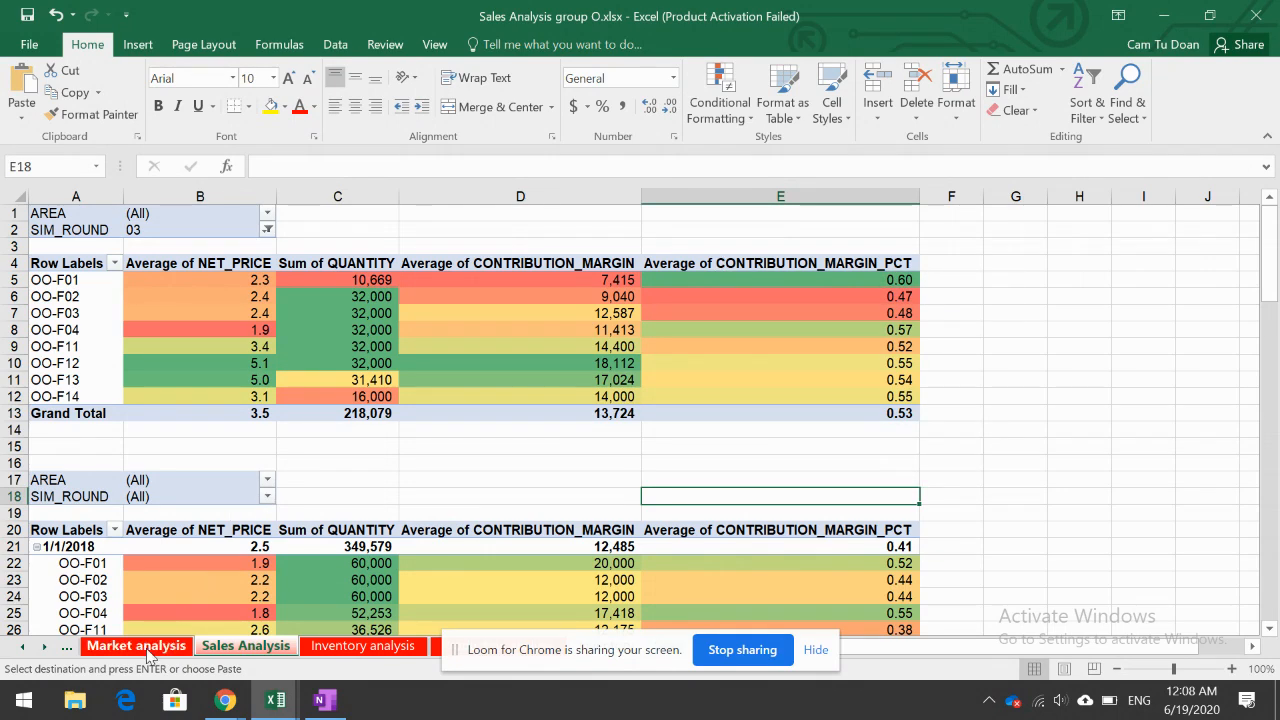